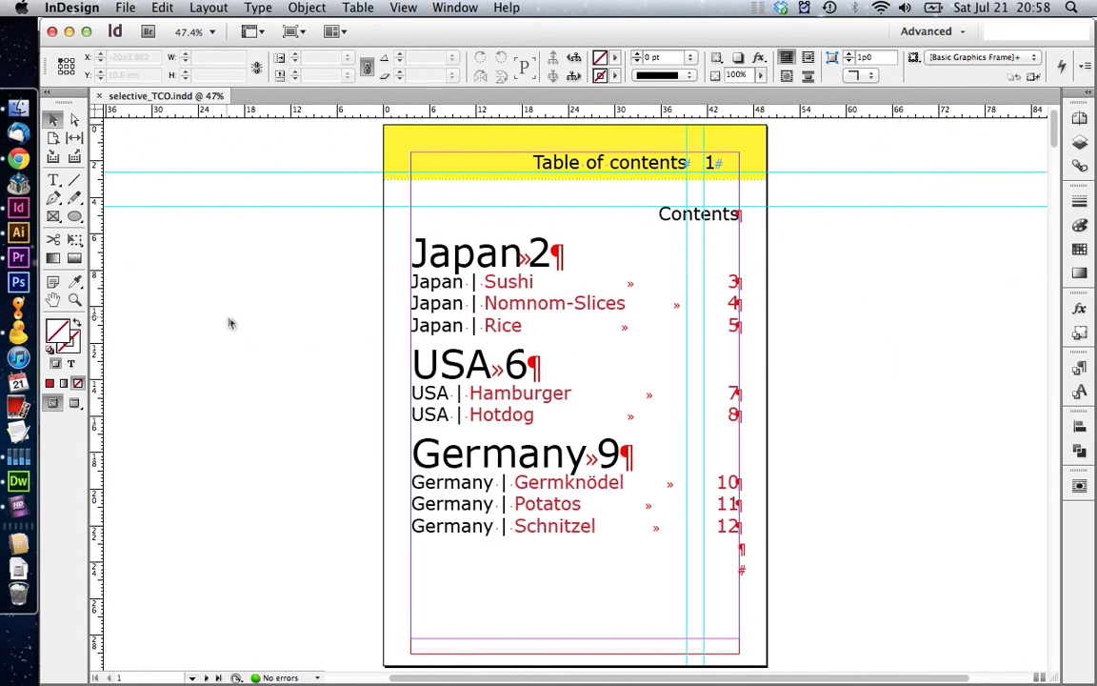
- Look over the Japan | Rice contents entry, then go to page 3, the Sushi recipe
double_click(511, 323)
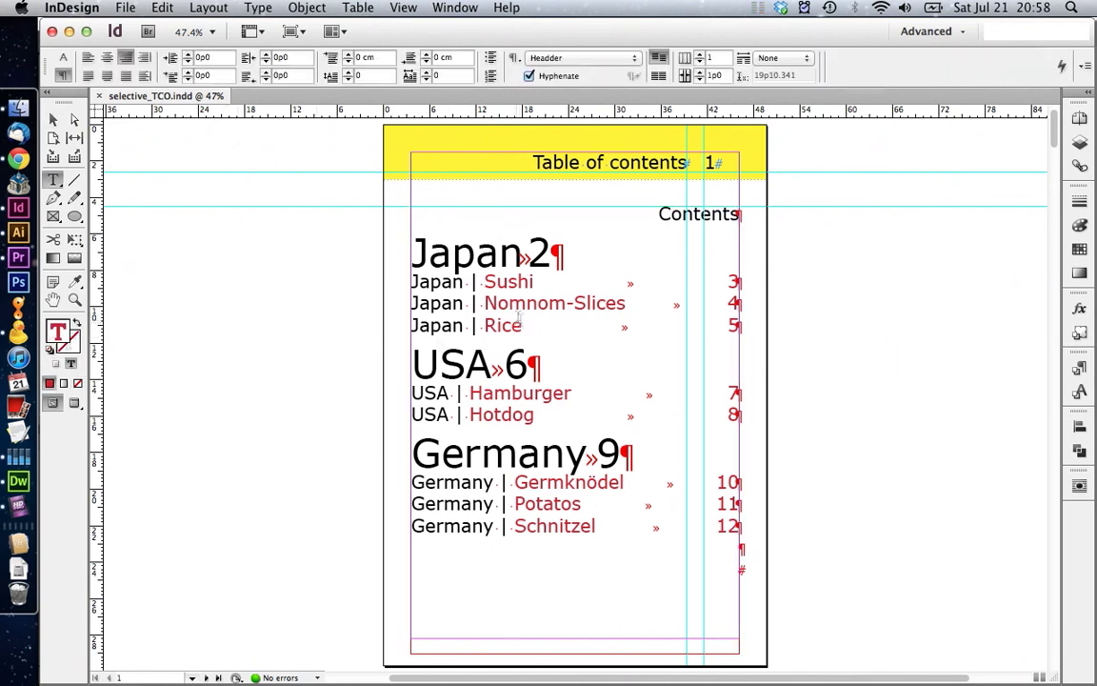
left_click_drag(497, 325, 420, 324)
key("F12")
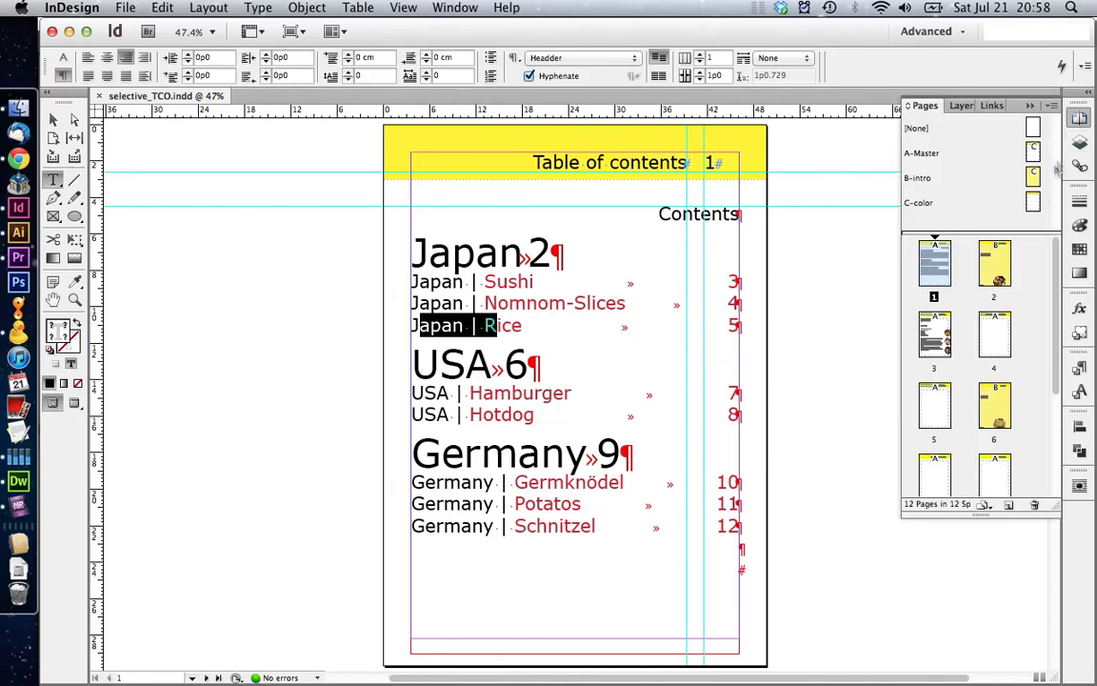
double_click(934, 332)
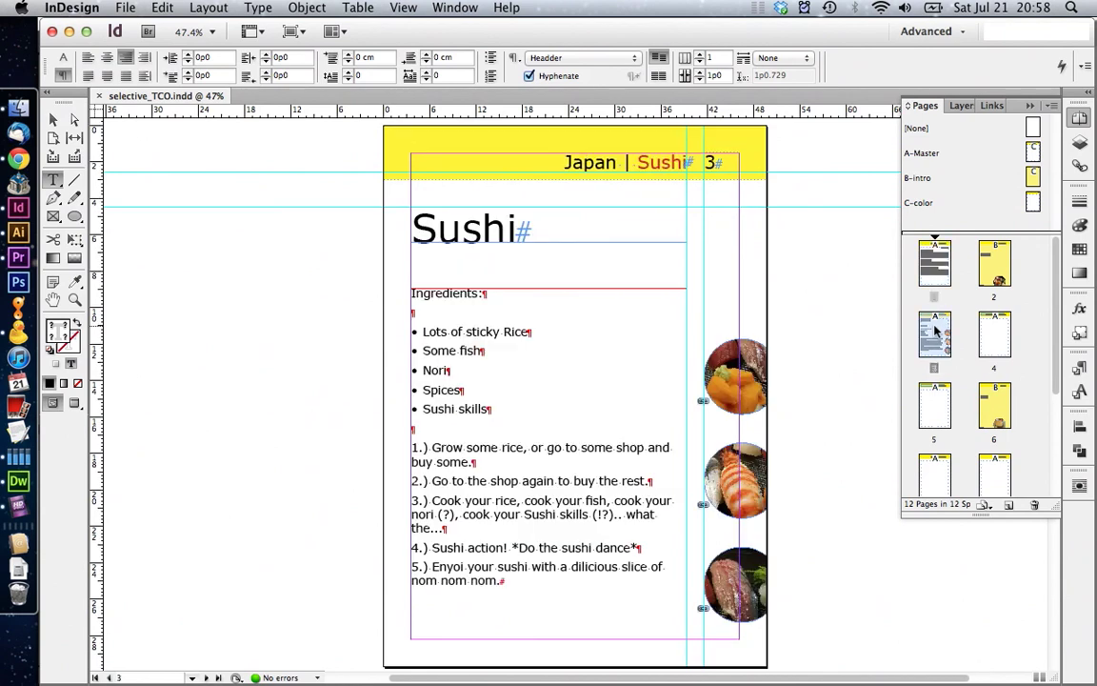
- Examine the Japan, | and Sushi parts of the header and its Headder paragraph style
left_click_drag(564, 163, 660, 164)
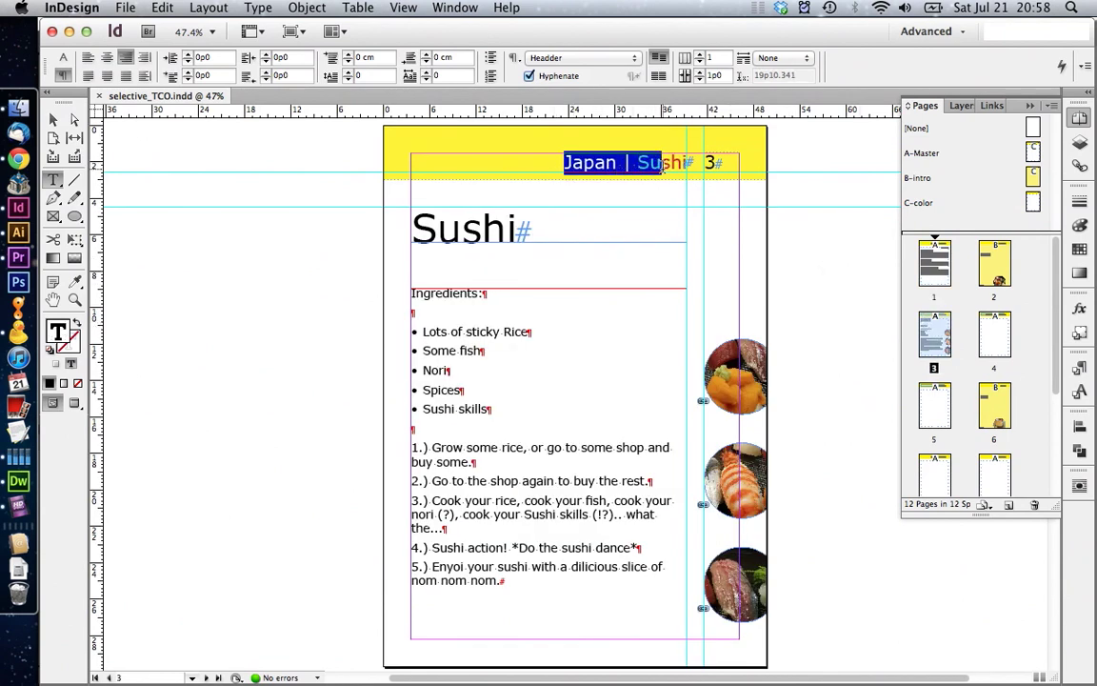
left_click(1079, 370)
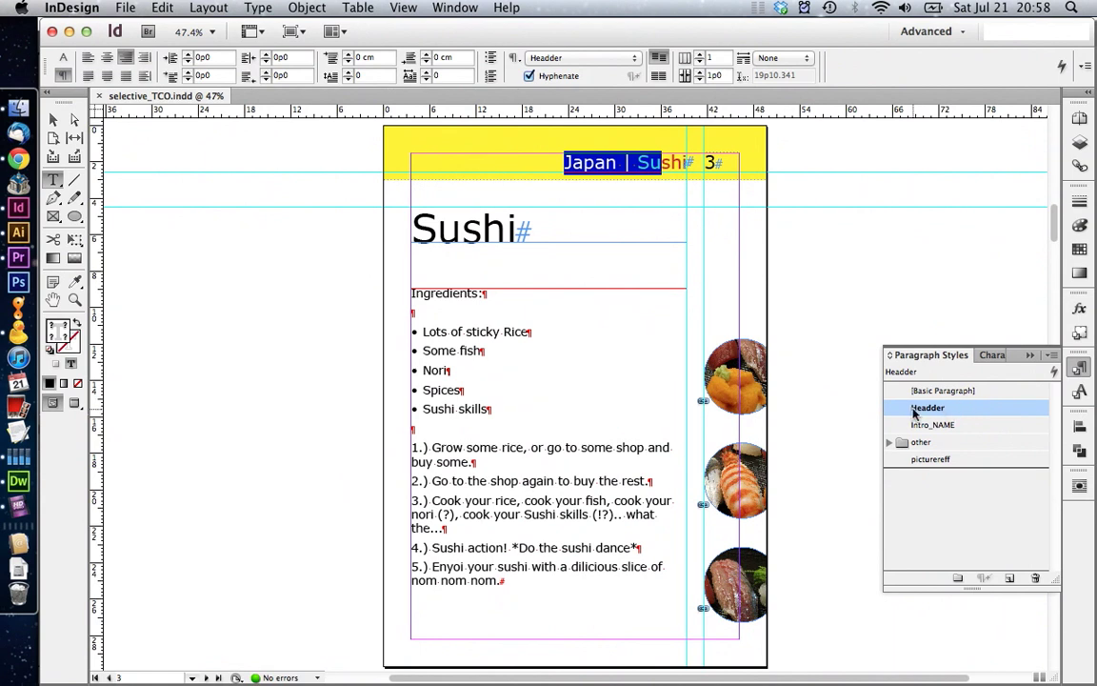
double_click(579, 164)
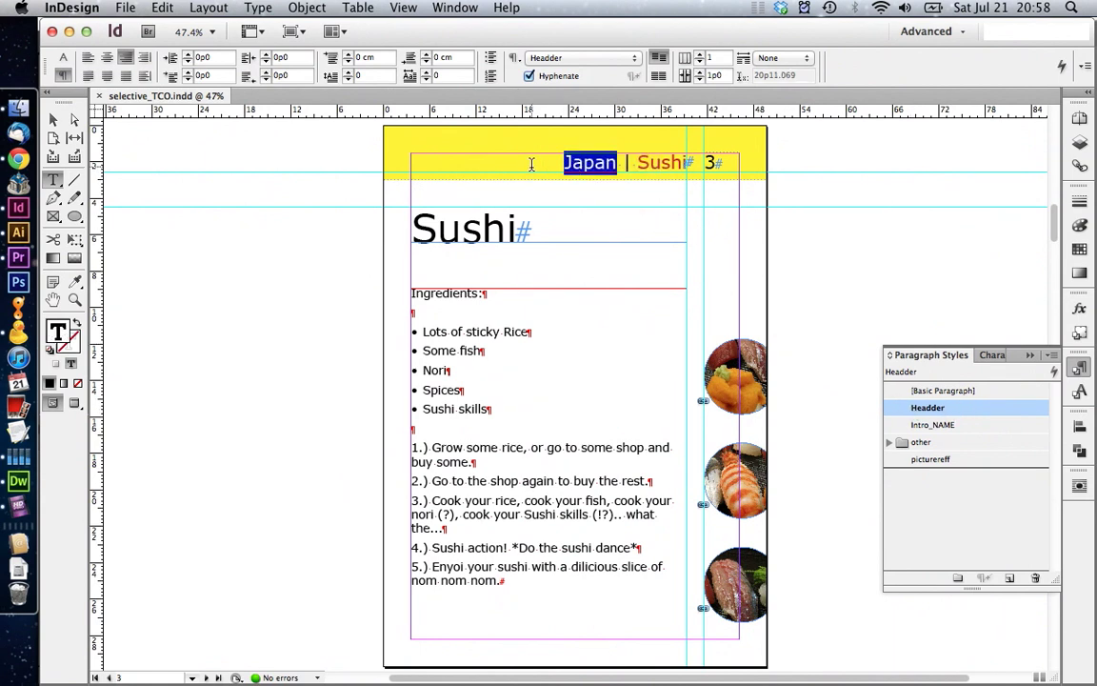
left_click_drag(564, 163, 621, 168)
key("Right")
key("shift+Right")
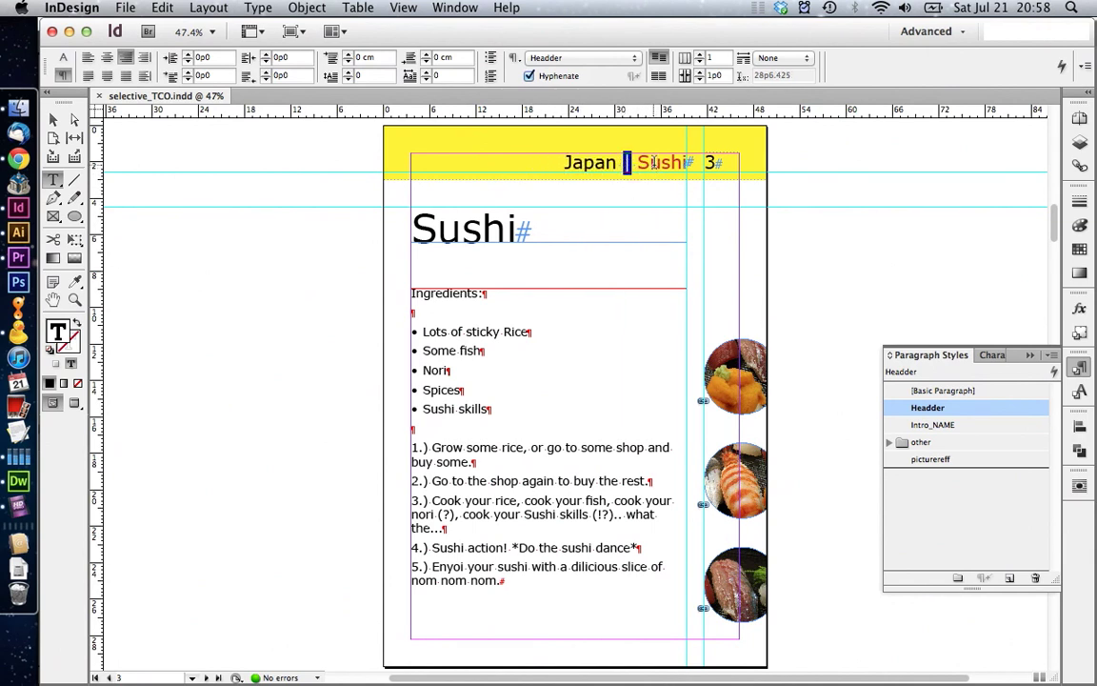
double_click(653, 164)
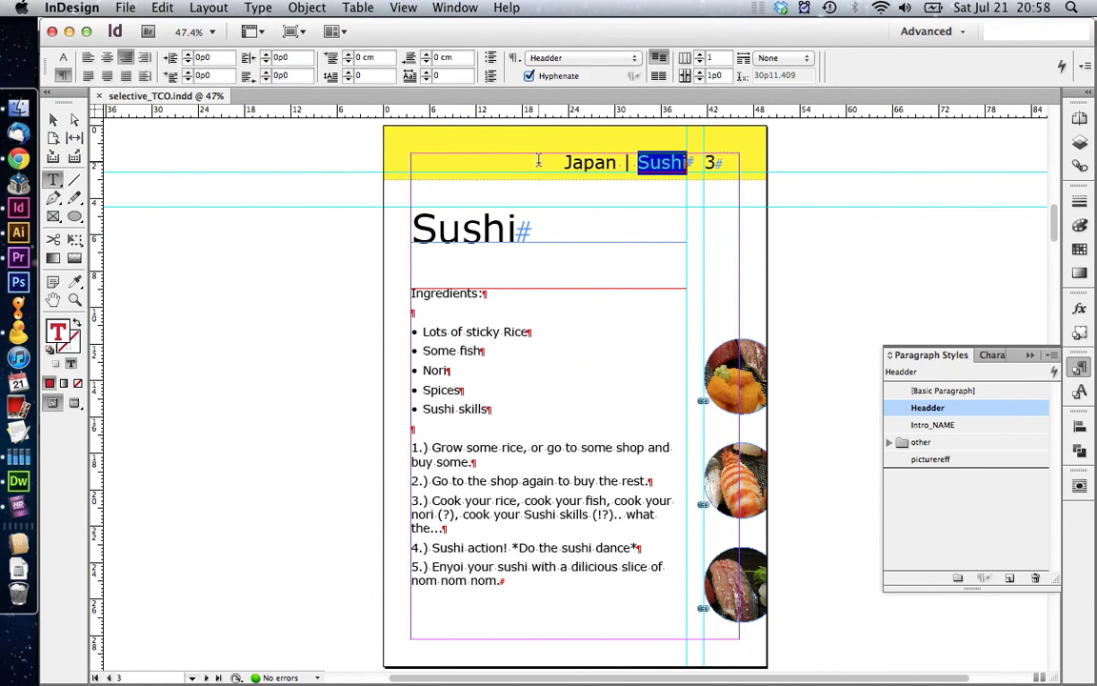
left_click(638, 164)
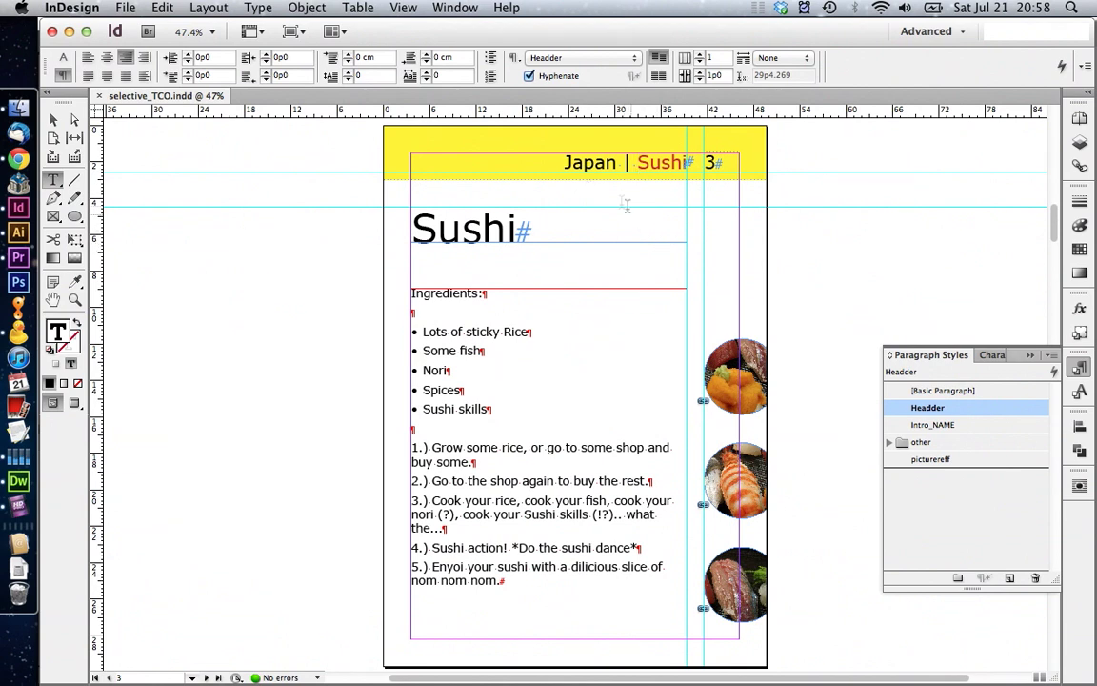
left_click(1079, 117)
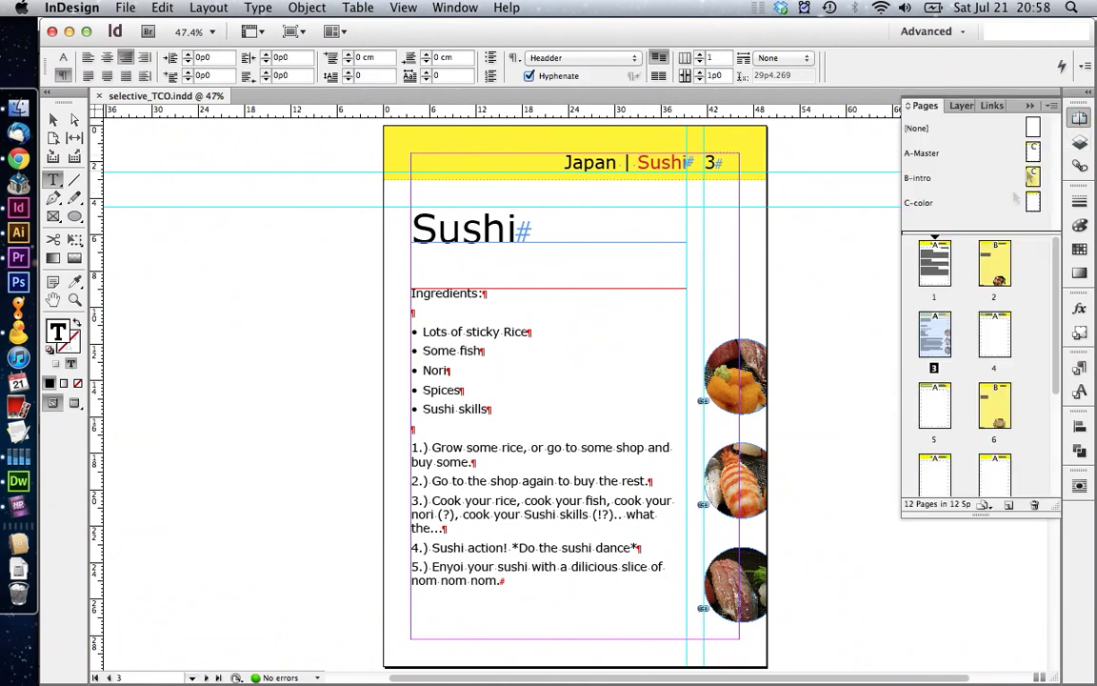
double_click(995, 272)
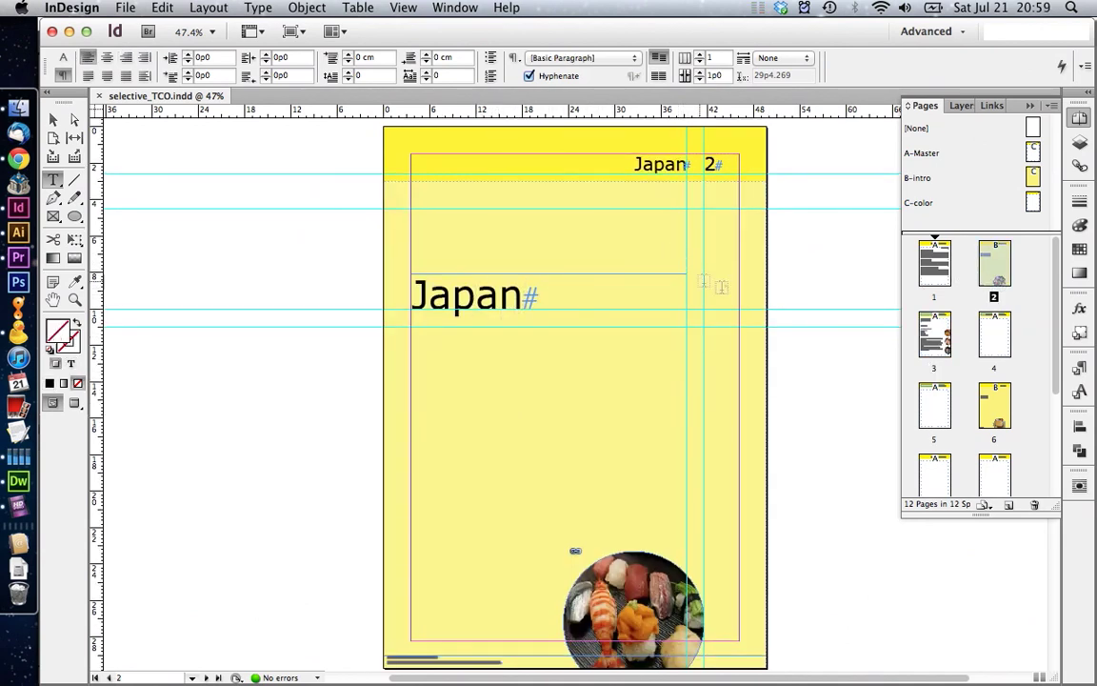
key("shift+Page_Down")
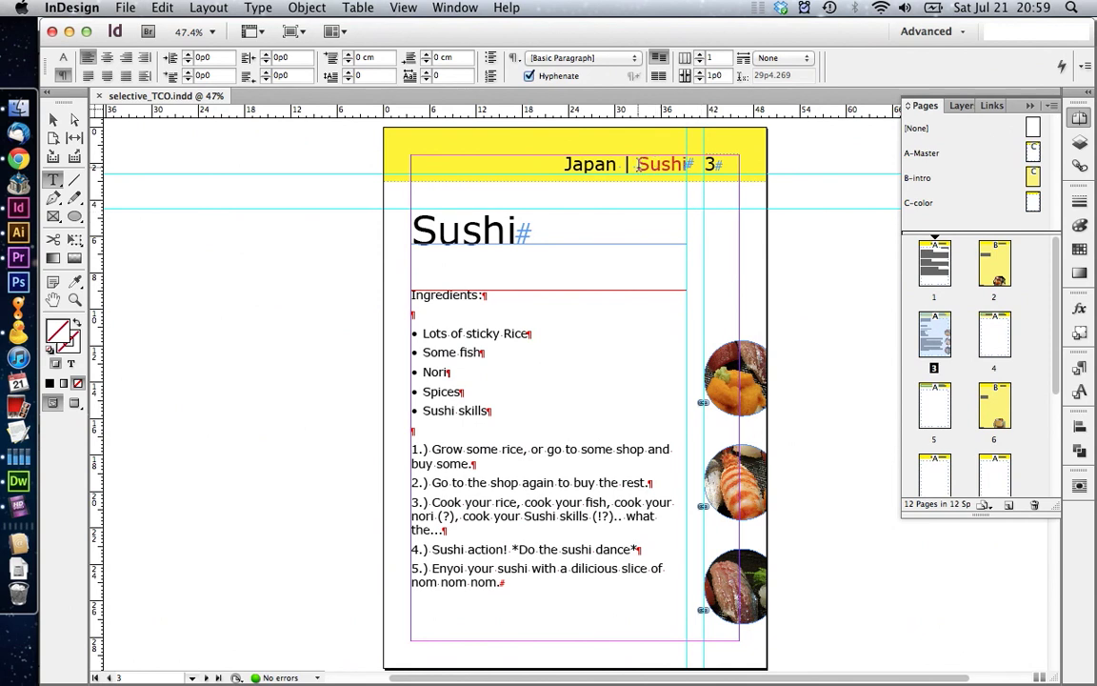
left_click_drag(519, 233, 413, 229)
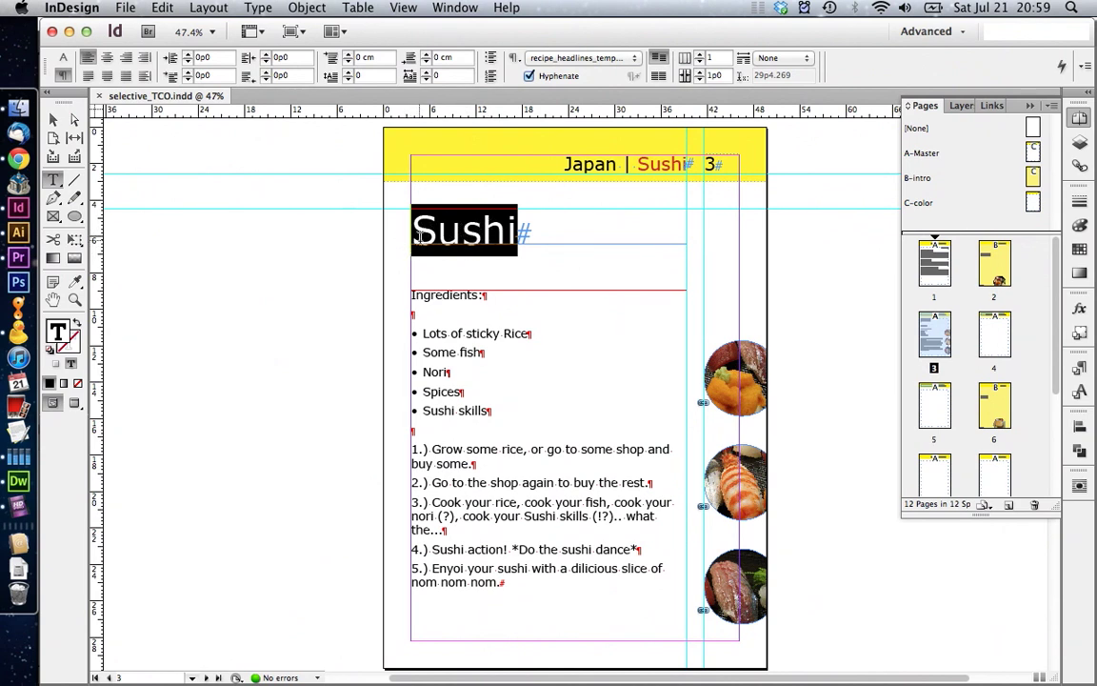
left_click(1080, 142)
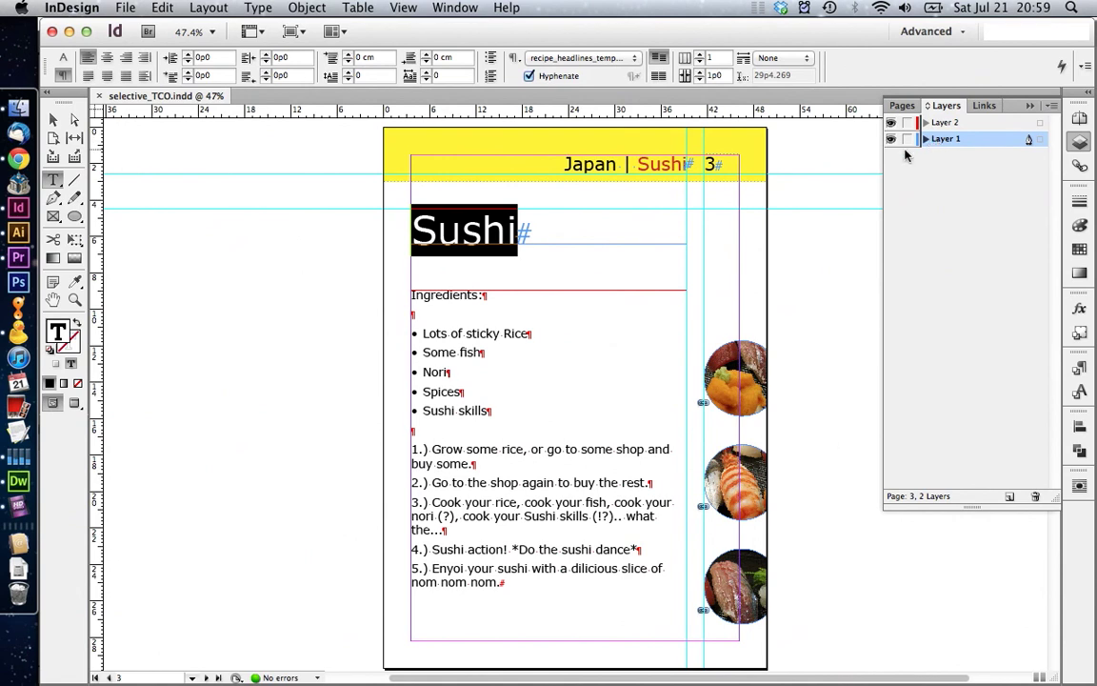
left_click(572, 232)
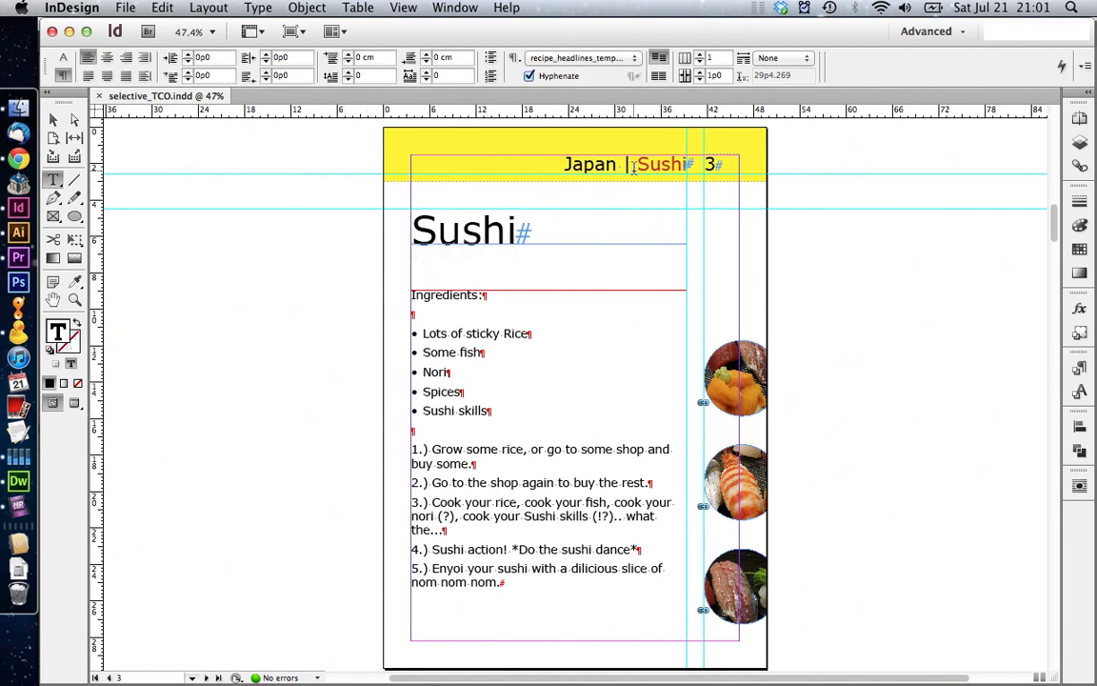
- Delete the 'Japan | ' prefix from the Sushi page header
left_click_drag(637, 163, 520, 168)
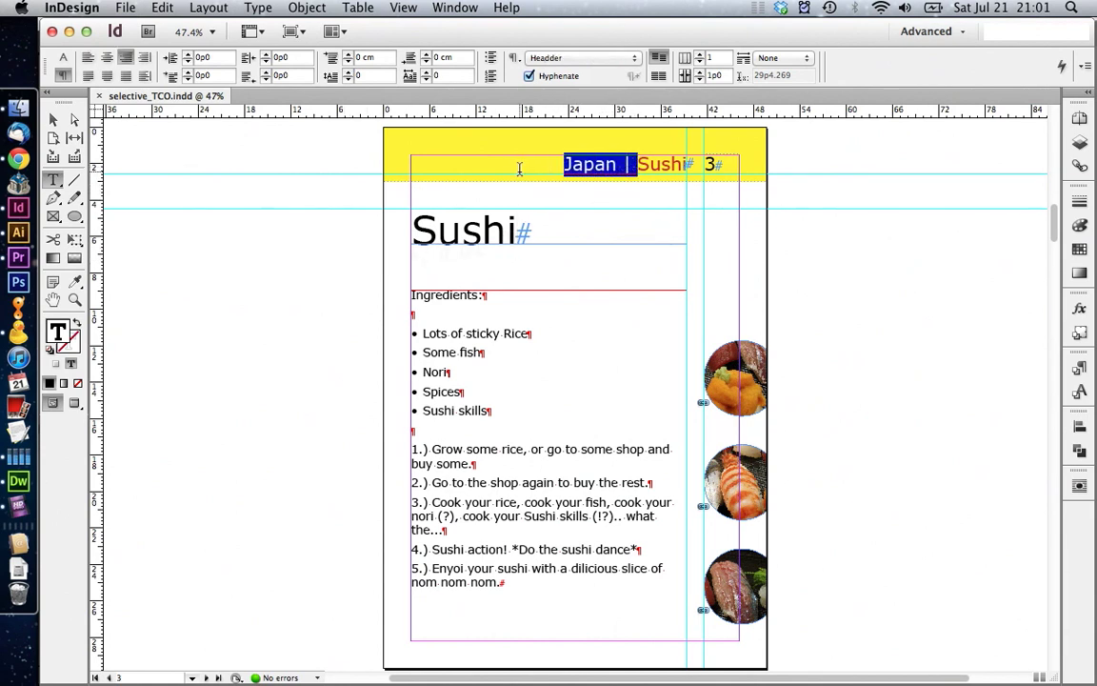
key("BackSpace")
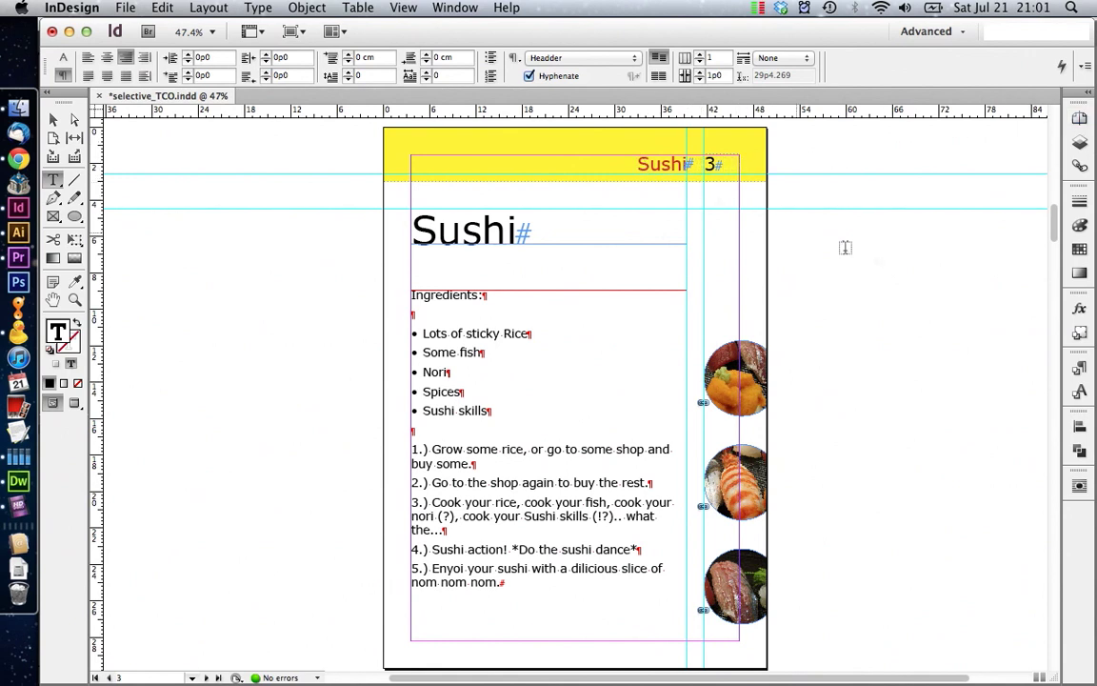
left_click(1082, 368)
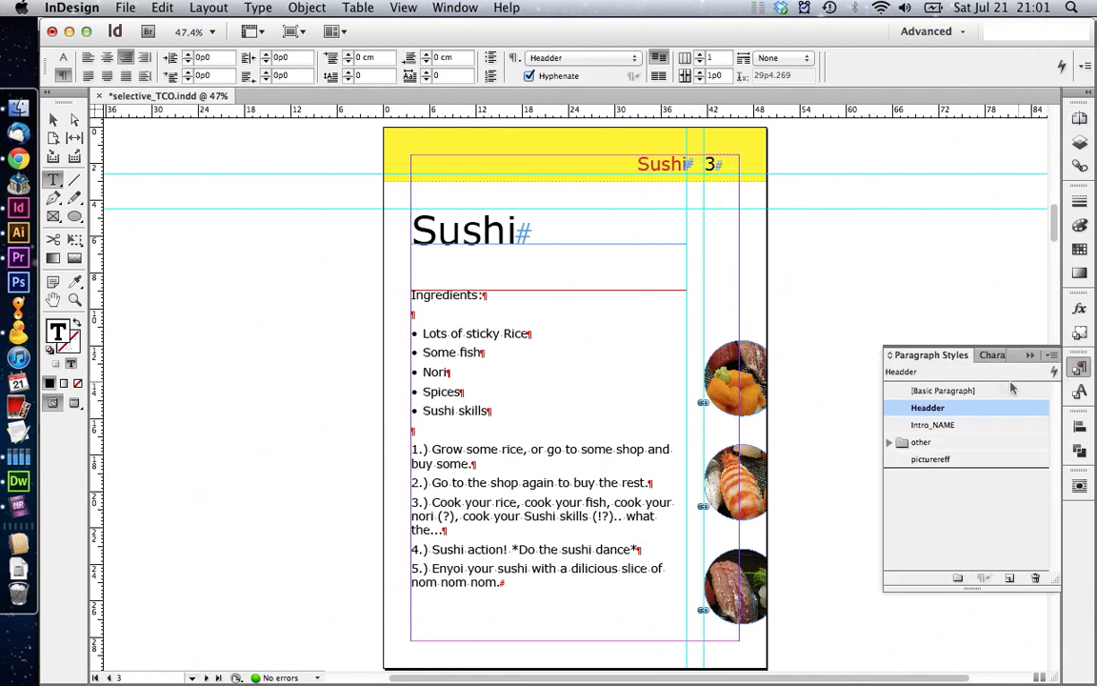
- Create a new paragraph style named 'Recipe' from the Sushi header text
double_click(646, 165)
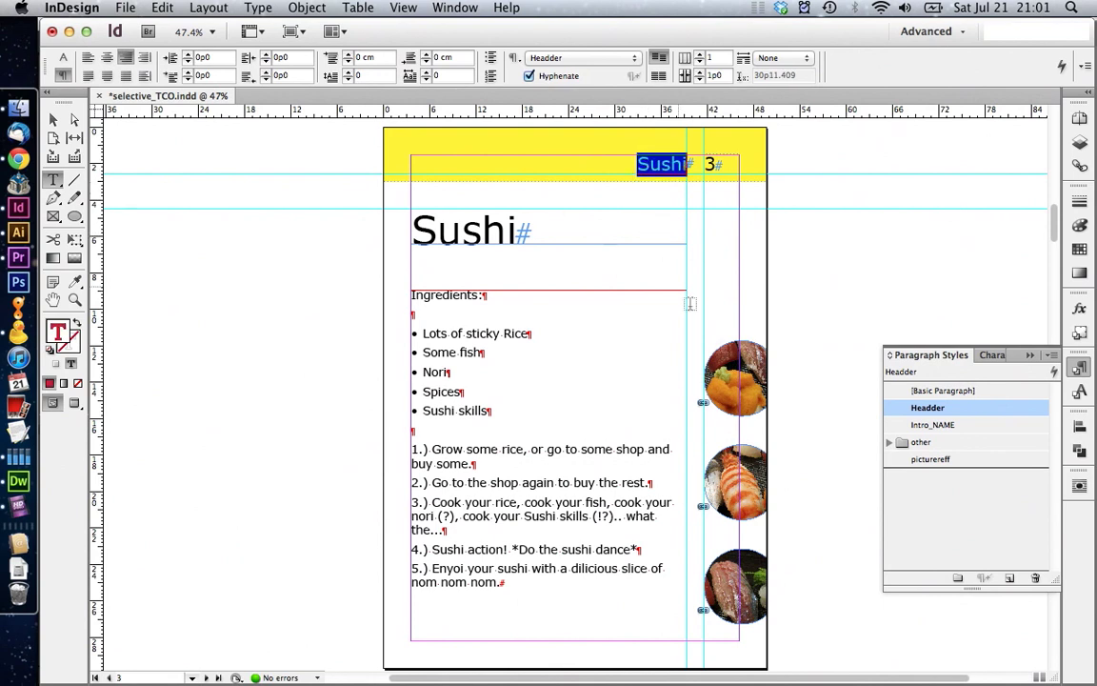
left_click(1013, 579)
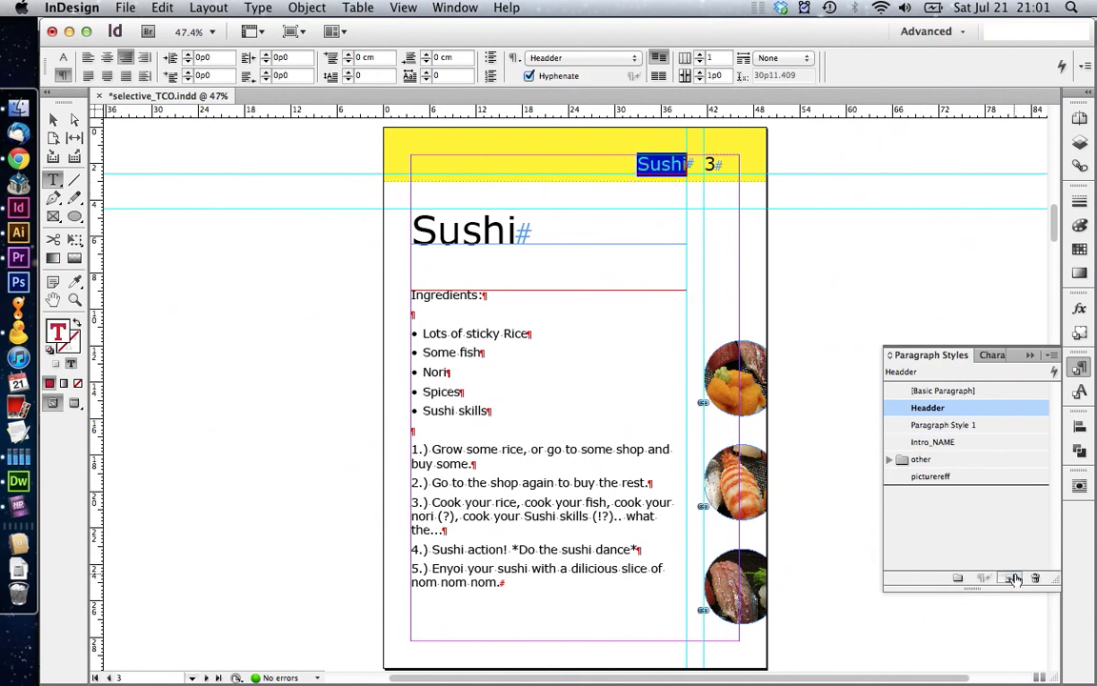
left_click(938, 428)
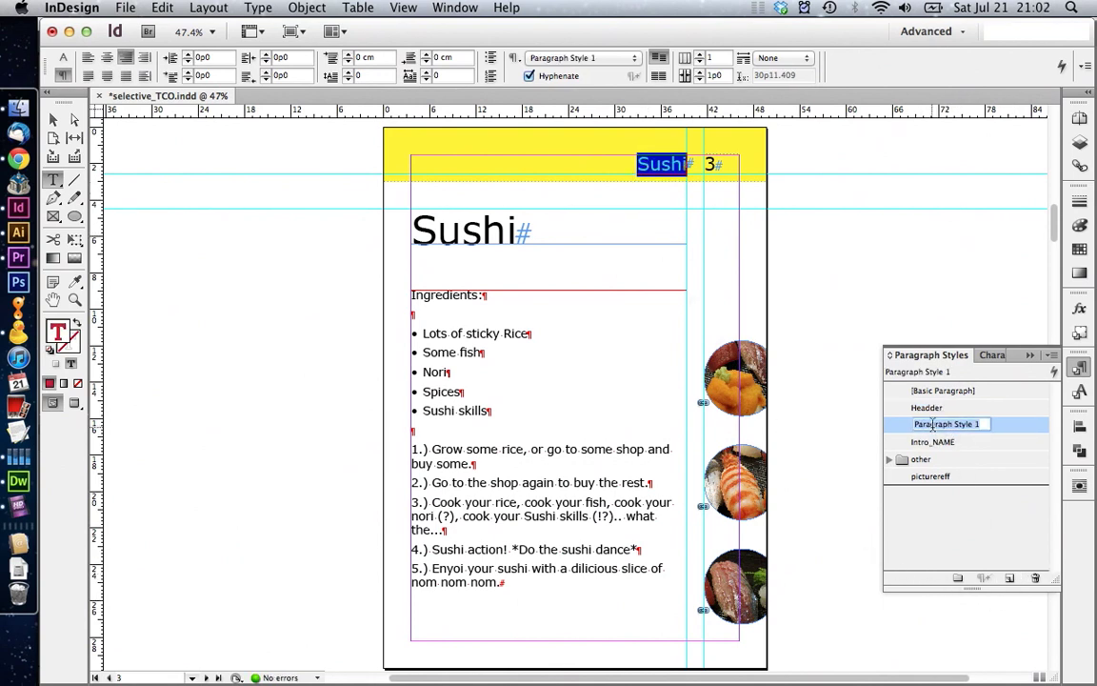
type("Re")
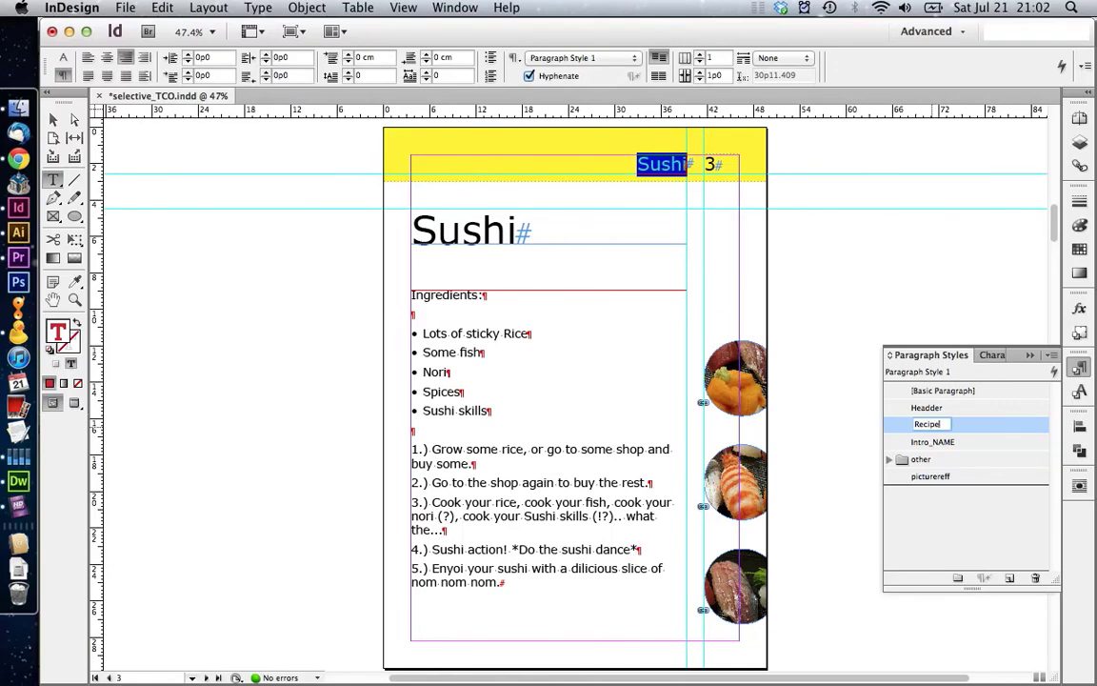
type("cipe")
key("Return")
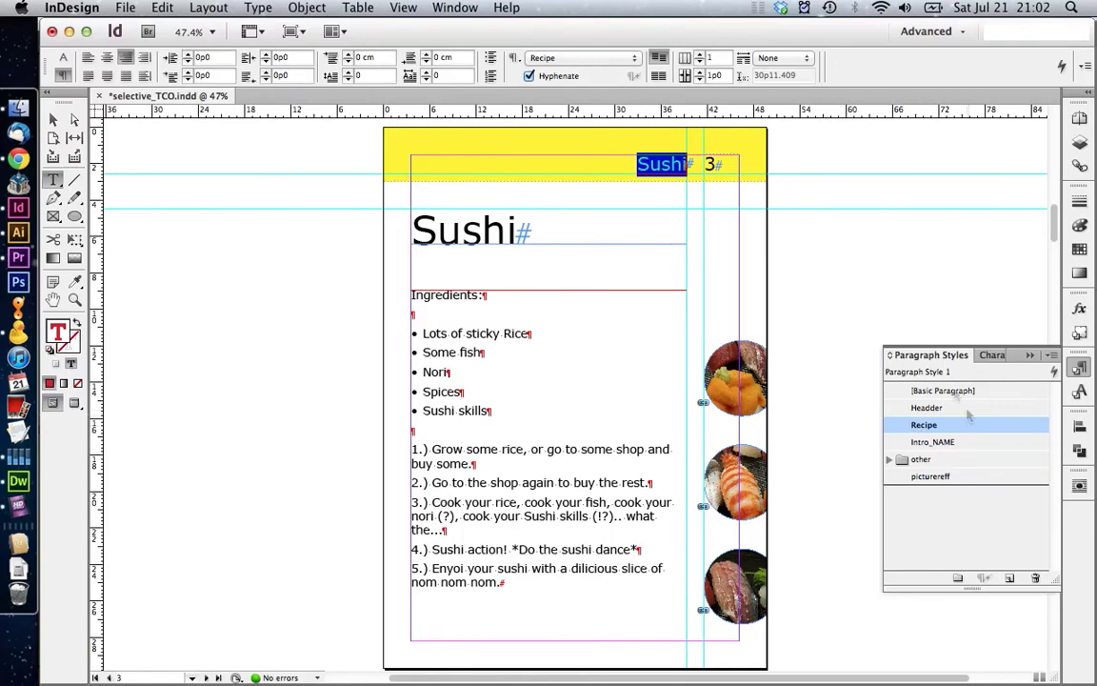
left_click(571, 154)
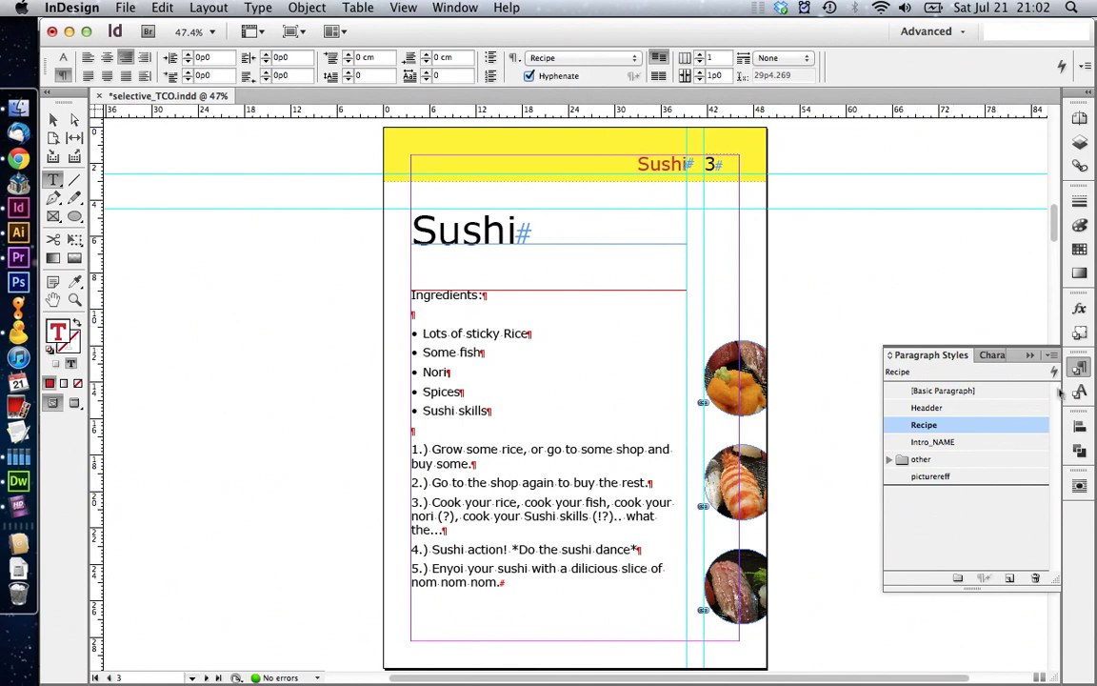
- Remove the character style from the header word Sushi
left_click(1081, 391)
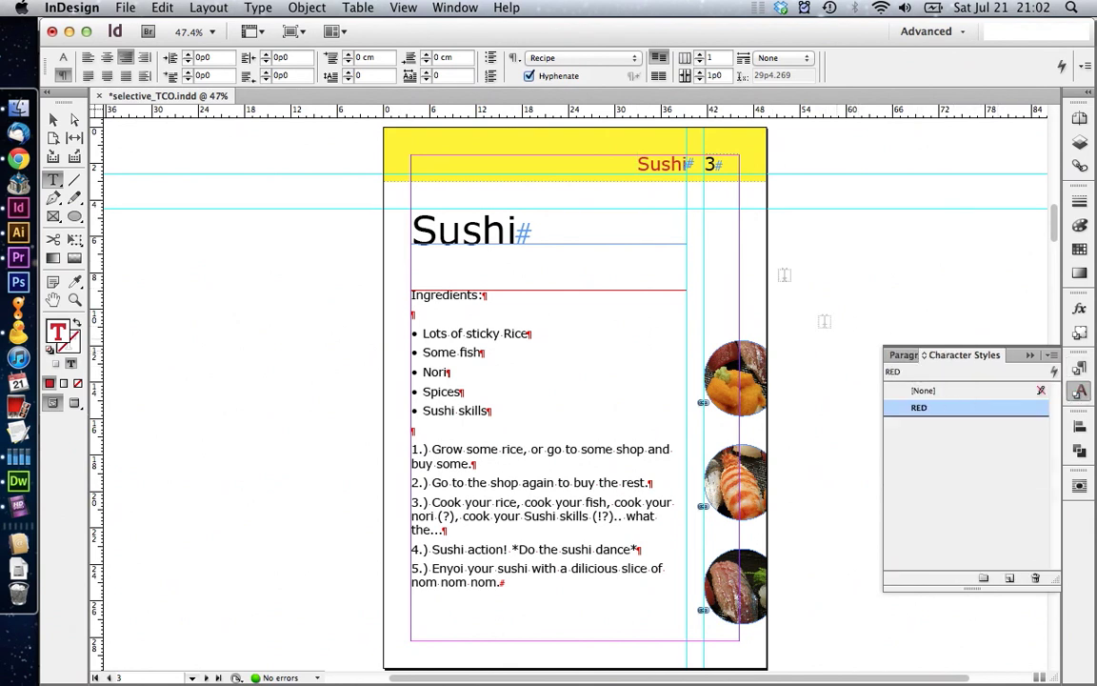
double_click(659, 163)
left_click(947, 391)
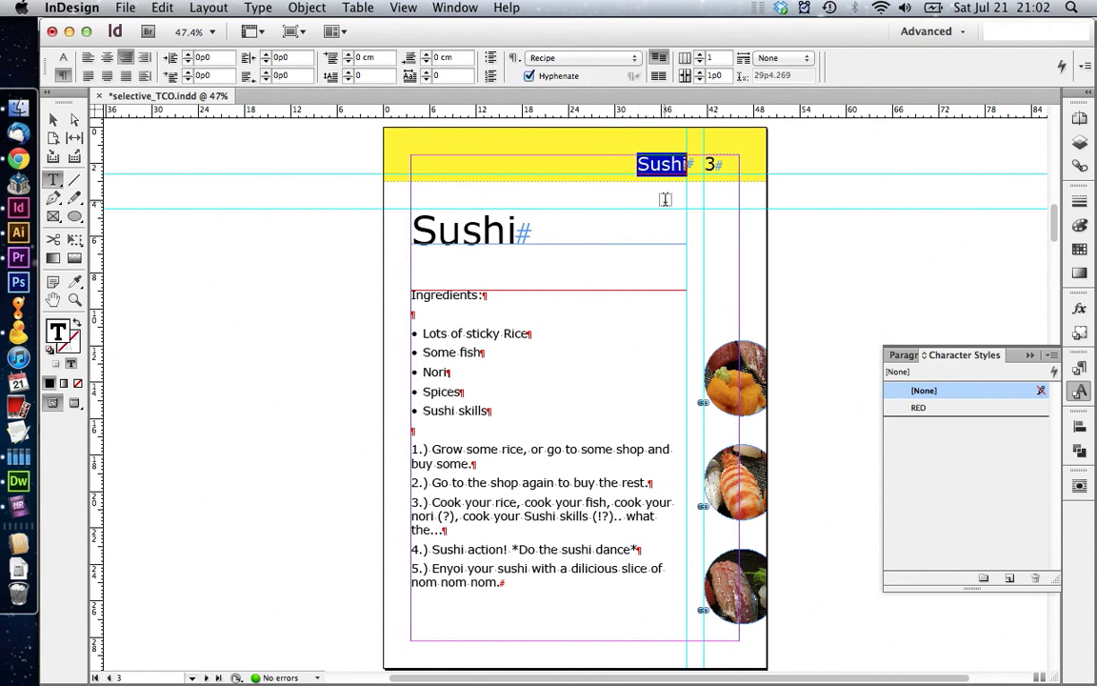
left_click(1083, 371)
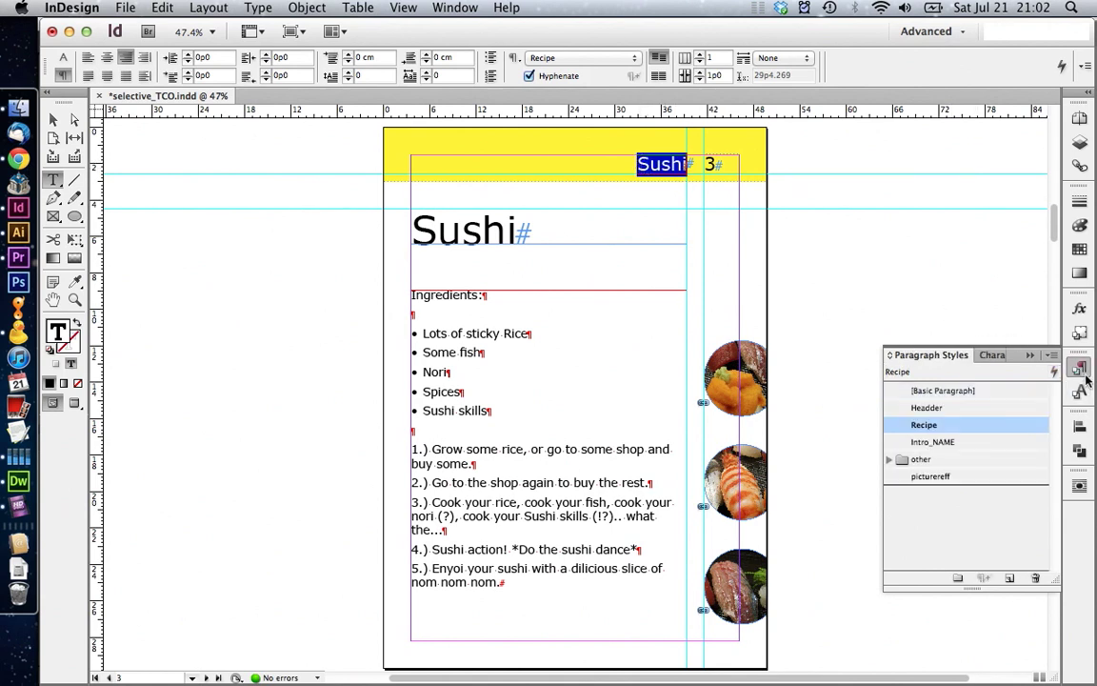
- Set the Recipe style's character colour to C=15 M=100 Y=100 K=0
right_click(920, 425)
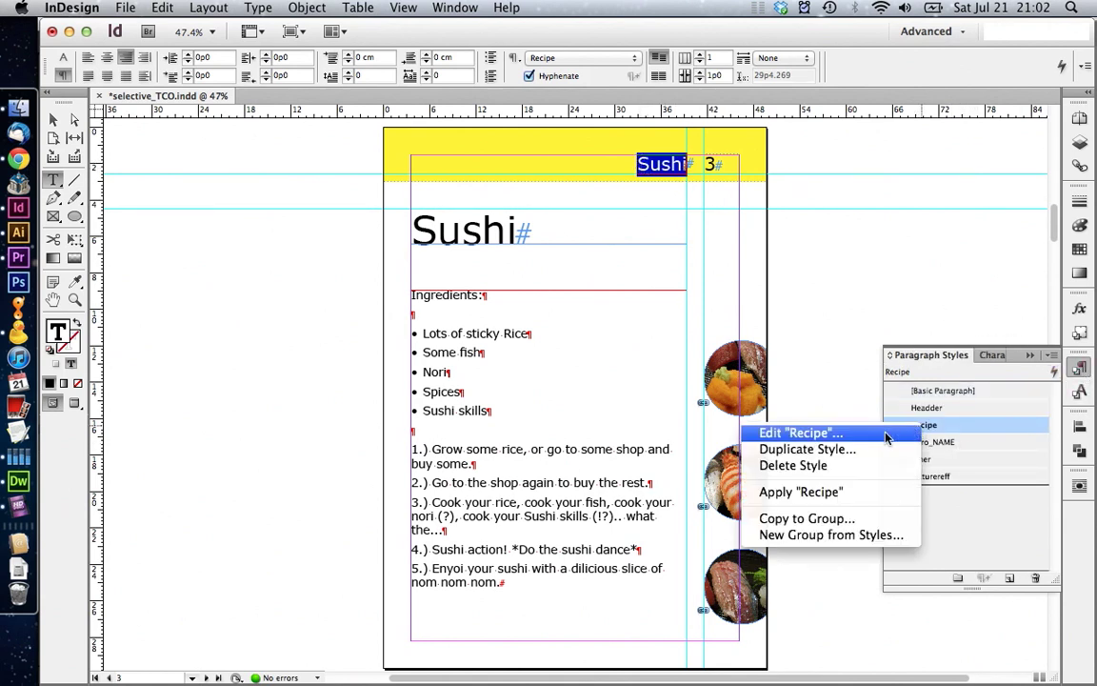
left_click(885, 436)
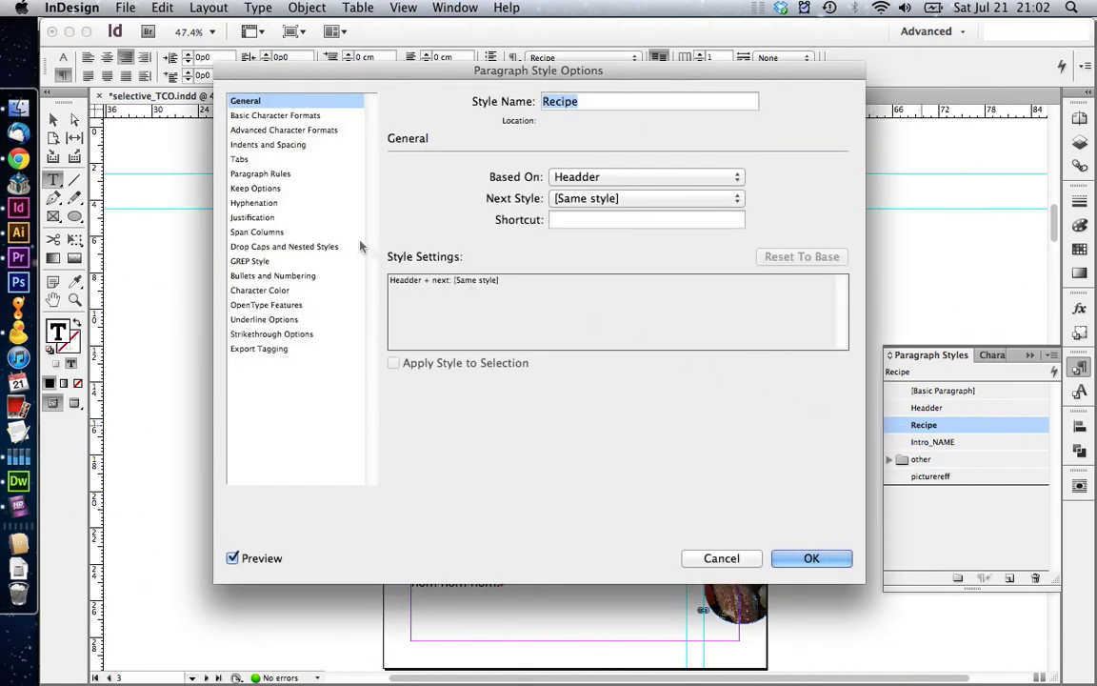
left_click(259, 291)
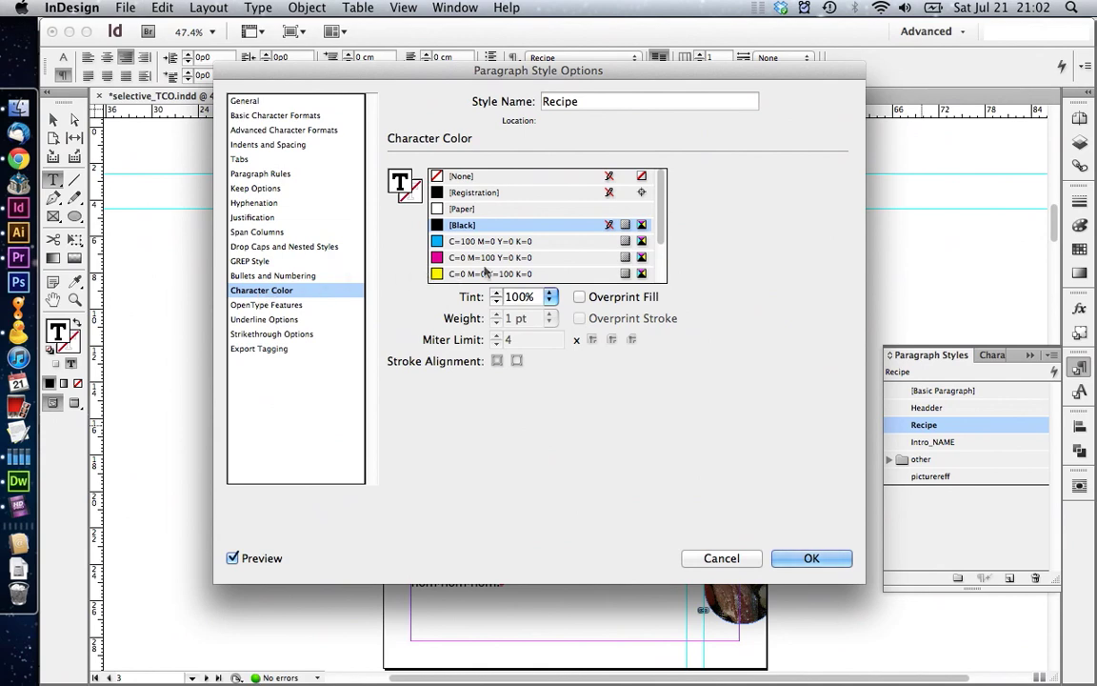
scroll(627, 252, "down", 2)
left_click(475, 225)
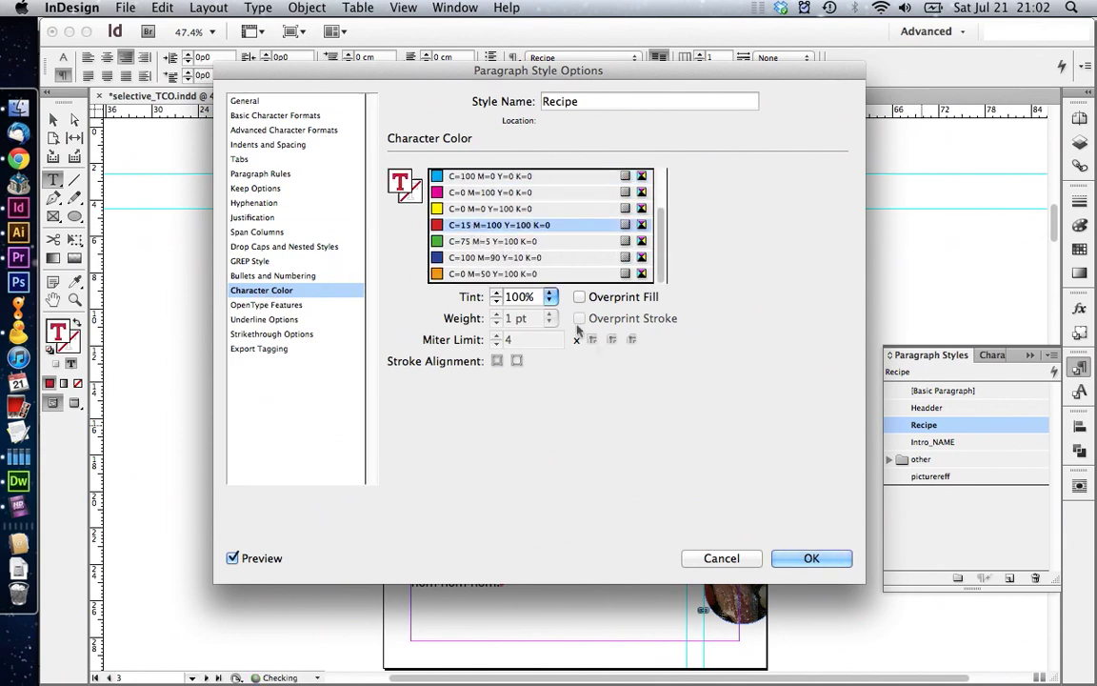
left_click(805, 558)
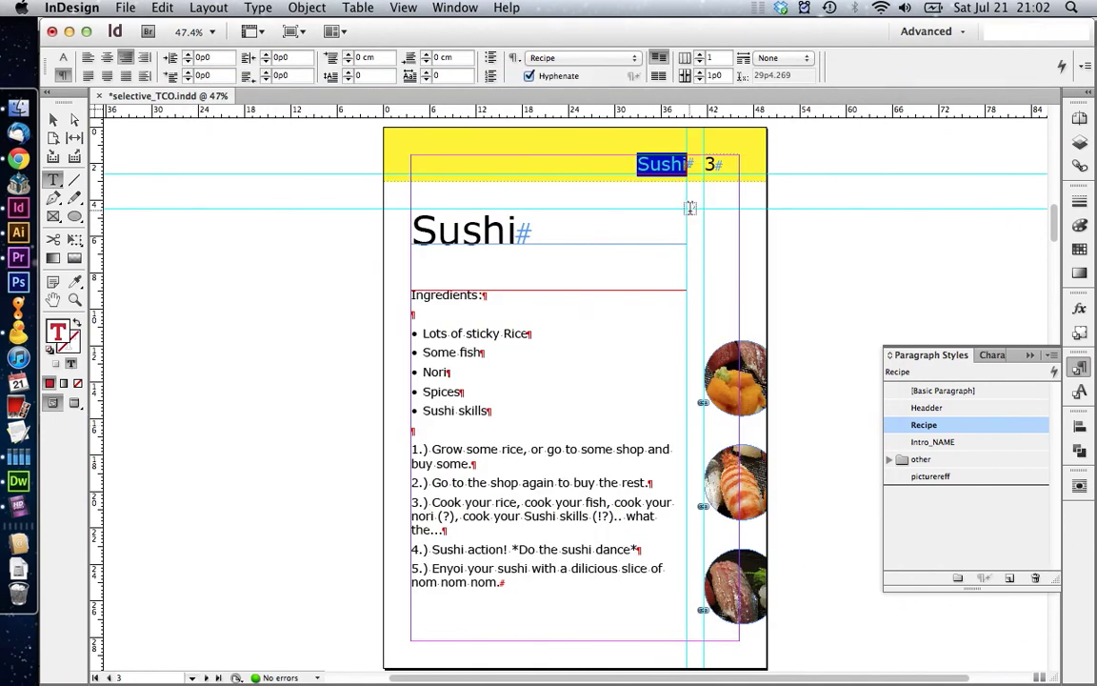
key("super+F12")
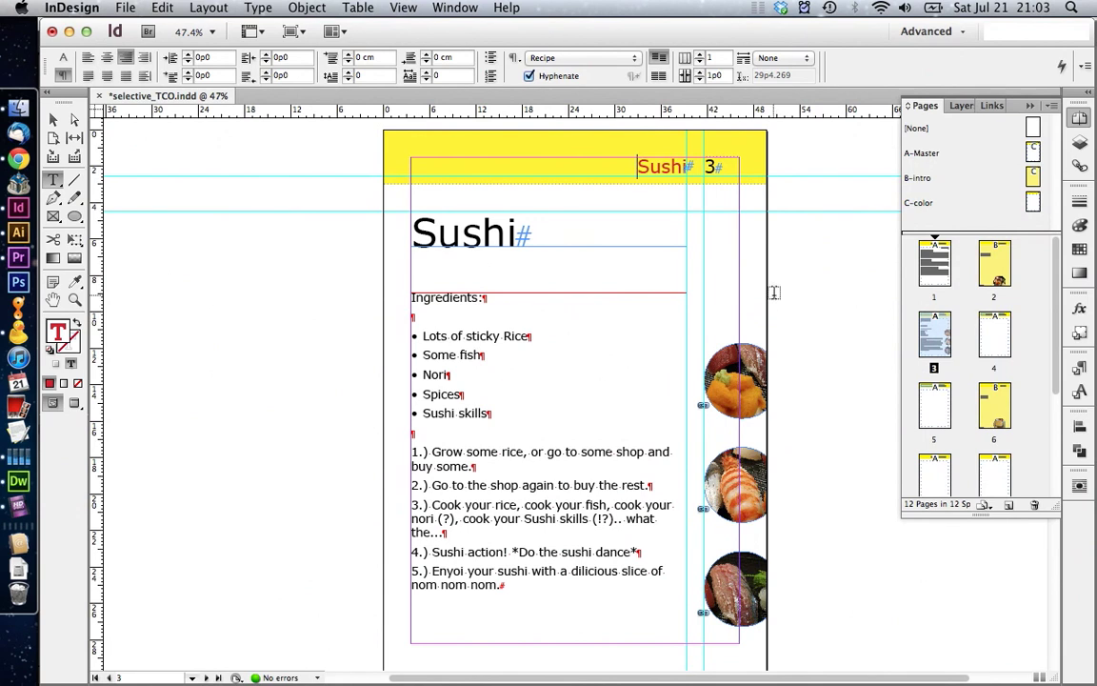
- On page 4, delete 'Japan | ' to leave Nomnom-Slices and apply the Recipe style
double_click(994, 333)
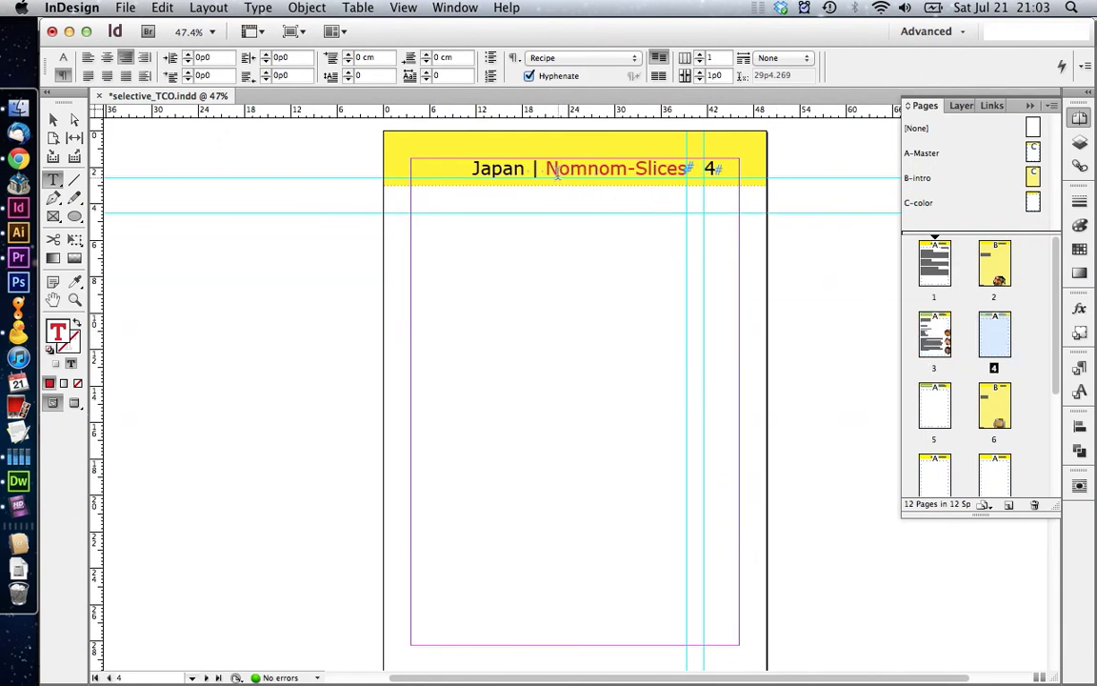
left_click_drag(548, 167, 454, 162)
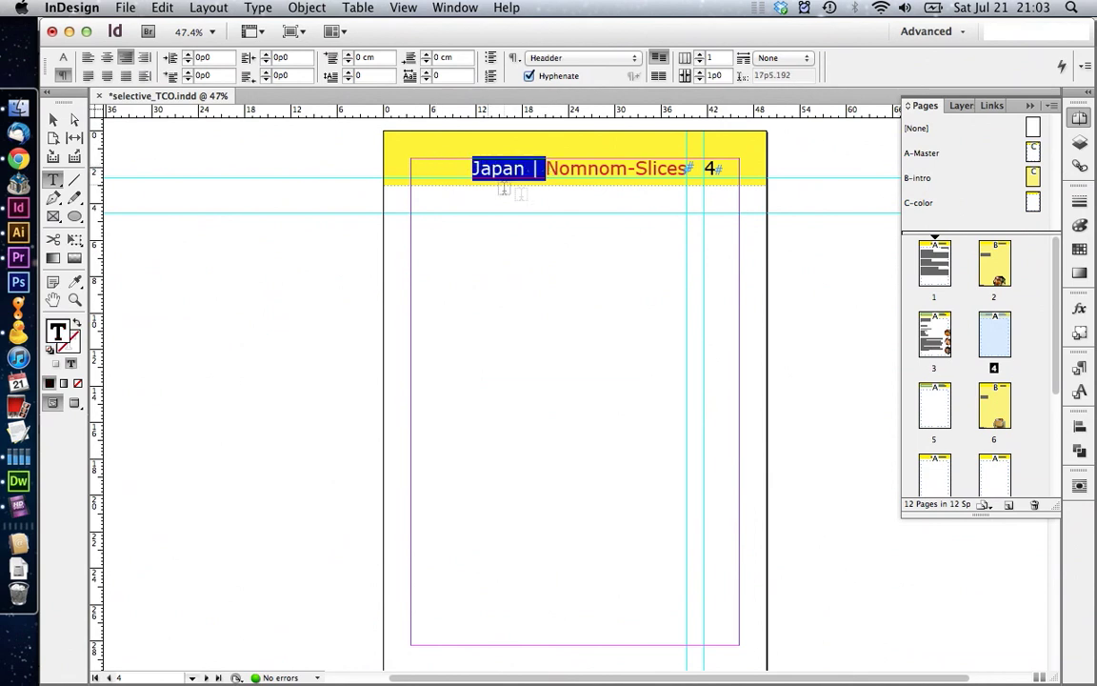
key("BackSpace")
left_click_drag(544, 168, 629, 175)
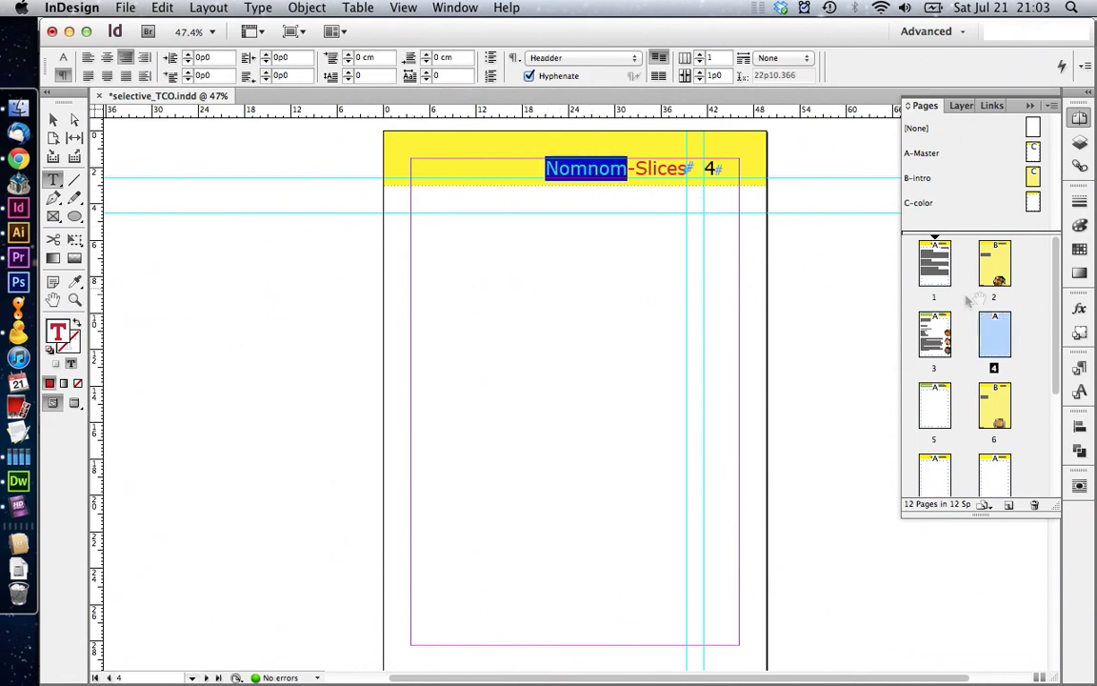
key("F11")
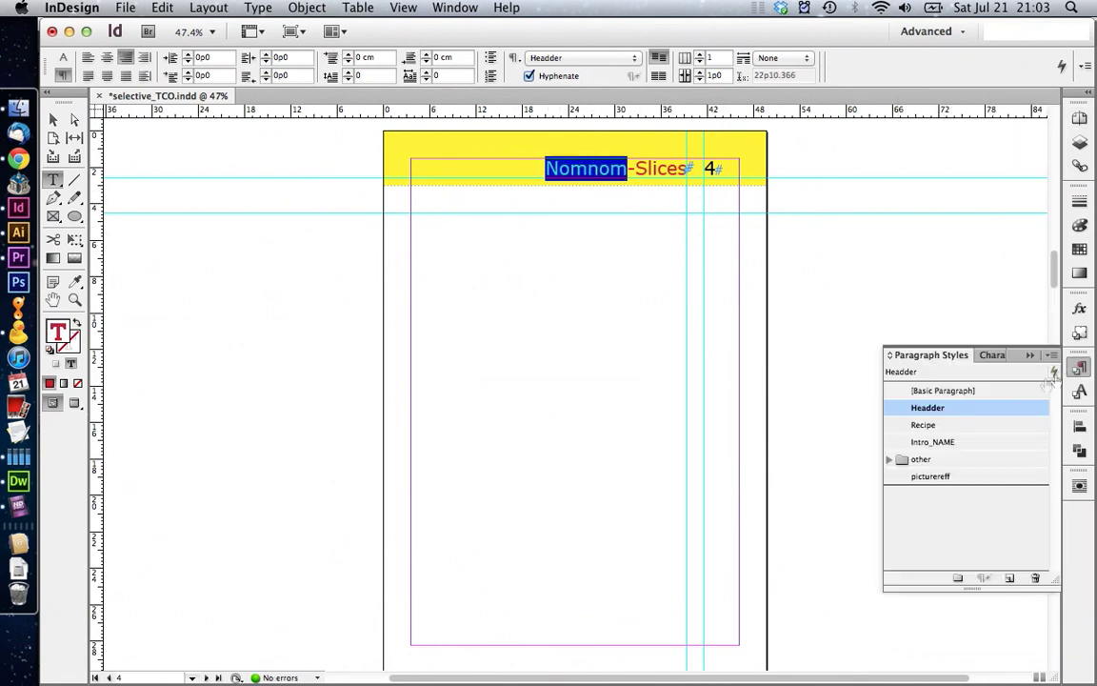
left_click(925, 428)
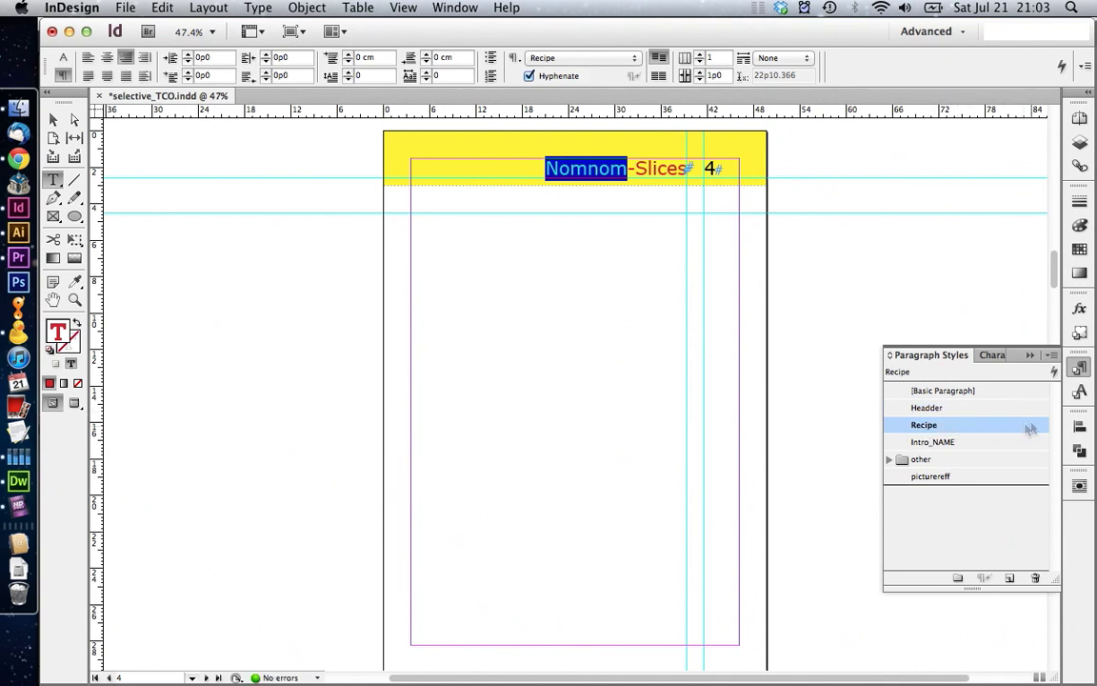
- Remove the character style from the Nomnom-Slices header
left_click(1080, 394)
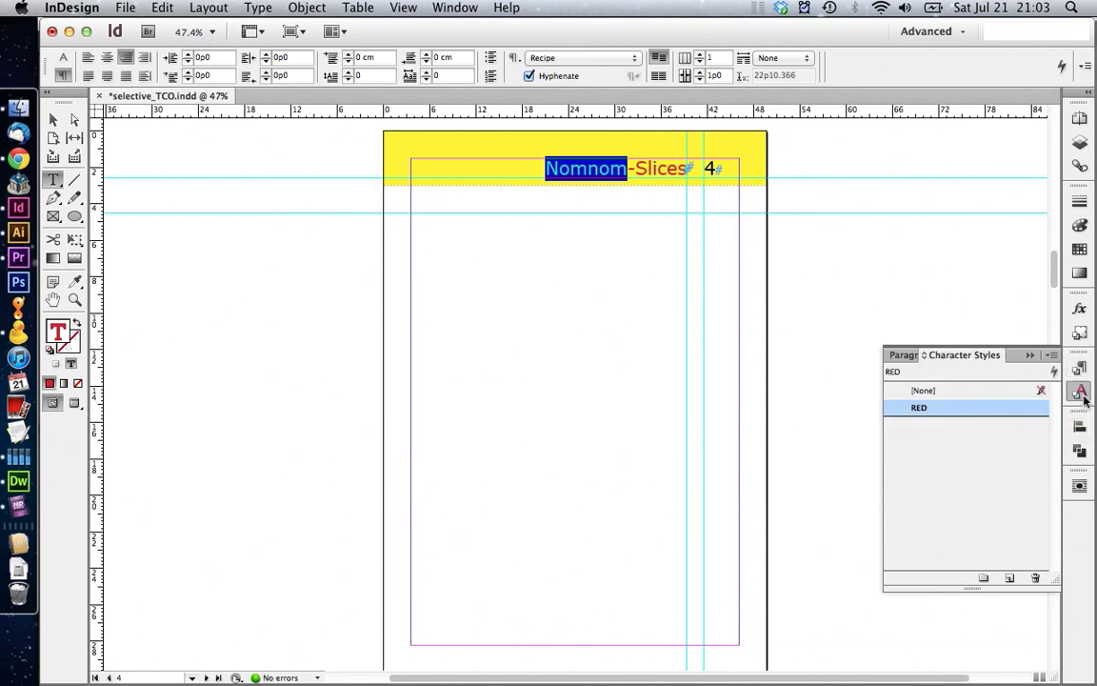
left_click_drag(686, 169, 546, 169)
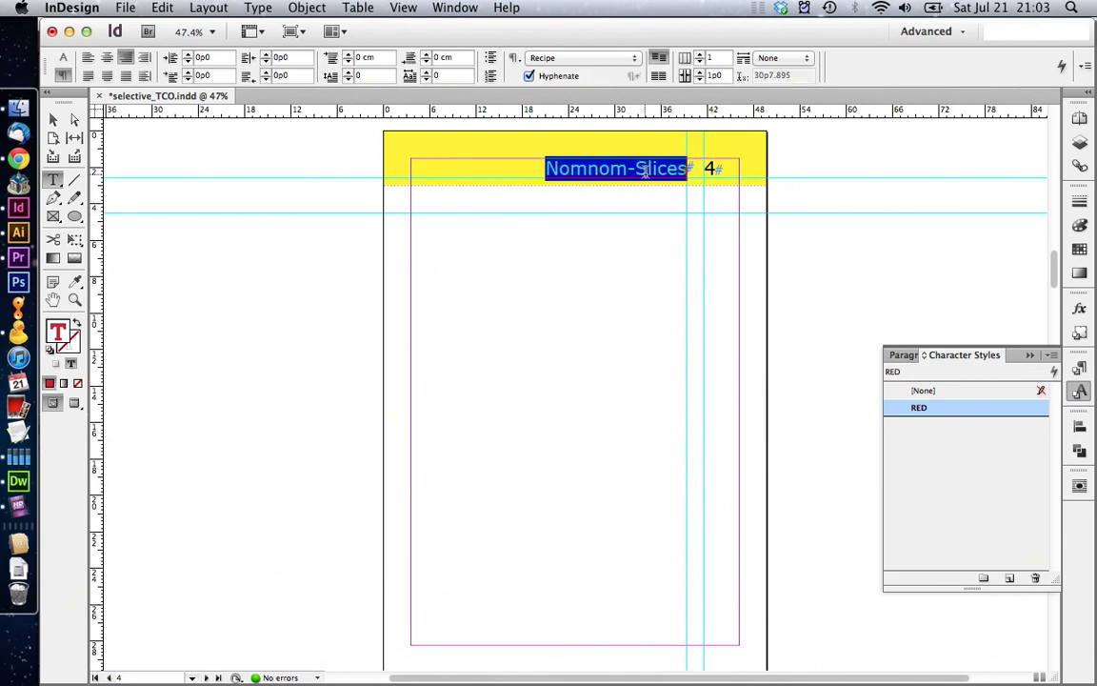
left_click(916, 391)
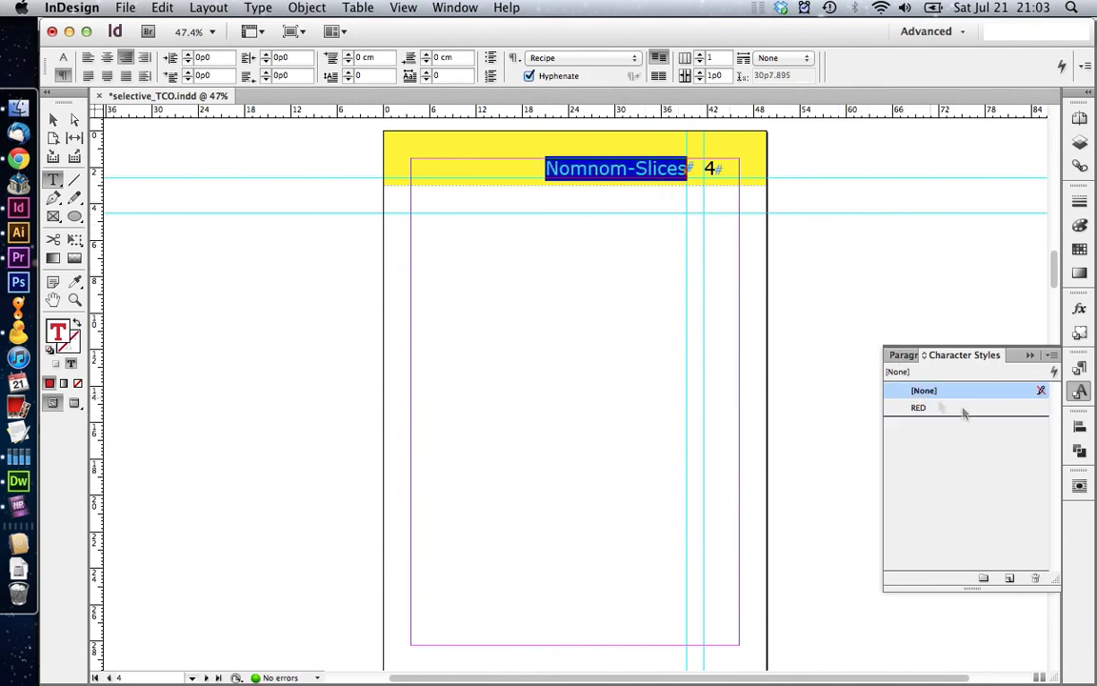
left_click(1082, 387)
left_click(539, 172)
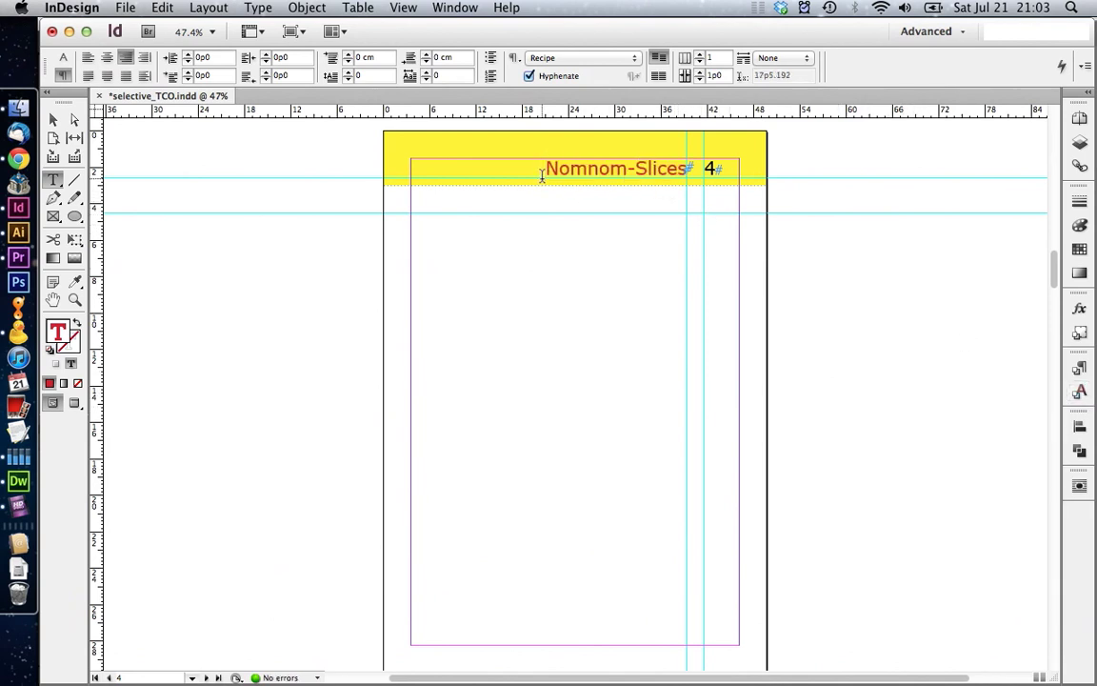
- Apply the Recipe style to the remaining headers, from Hotdog through Schnitzel on page 12
left_click(1079, 368)
left_click(1079, 118)
double_click(653, 170)
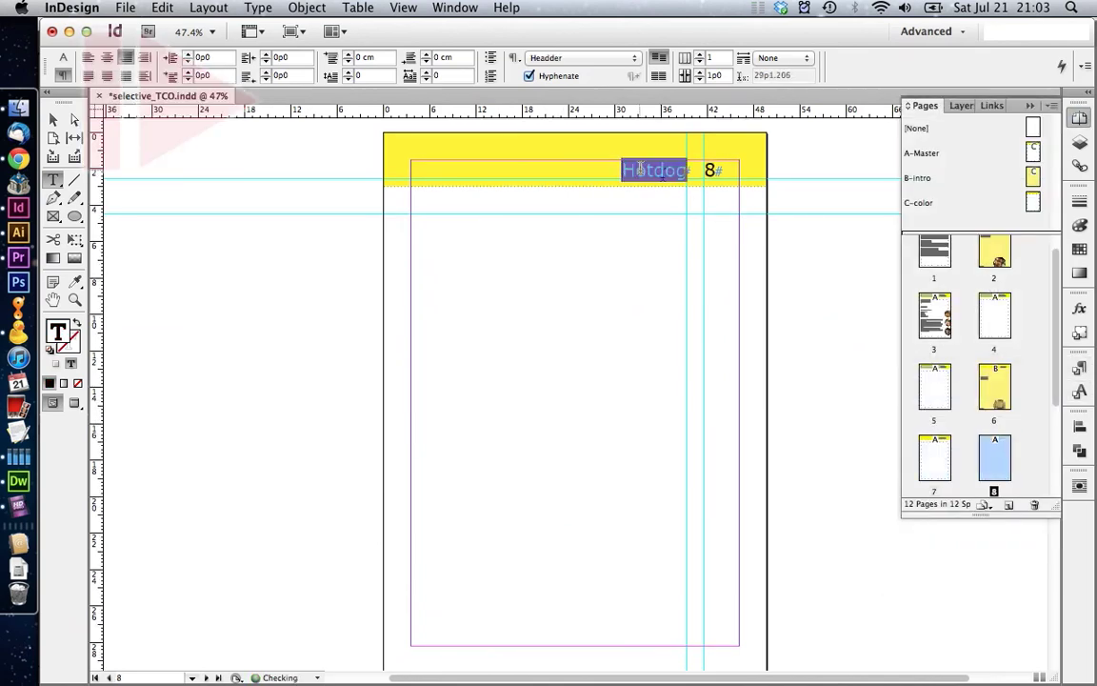
double_click(994, 405)
double_click(625, 175)
left_click(930, 311)
double_click(653, 325)
left_click(931, 311)
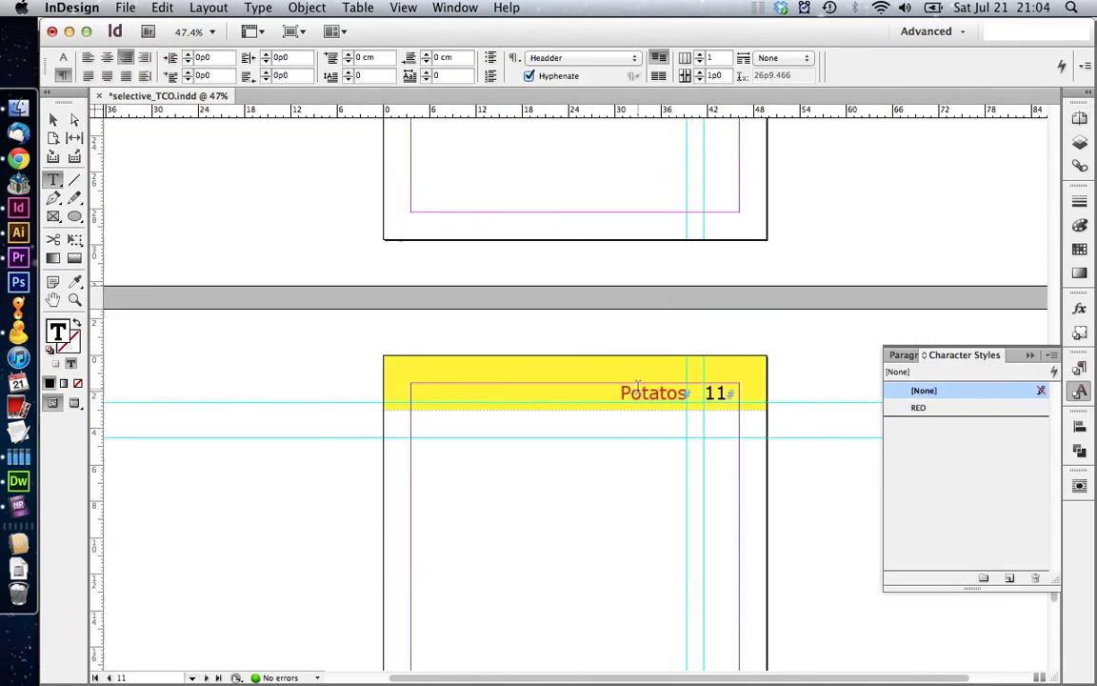
left_click(613, 316)
key("Escape")
scroll(507, 180, "down", 3)
double_click(523, 186)
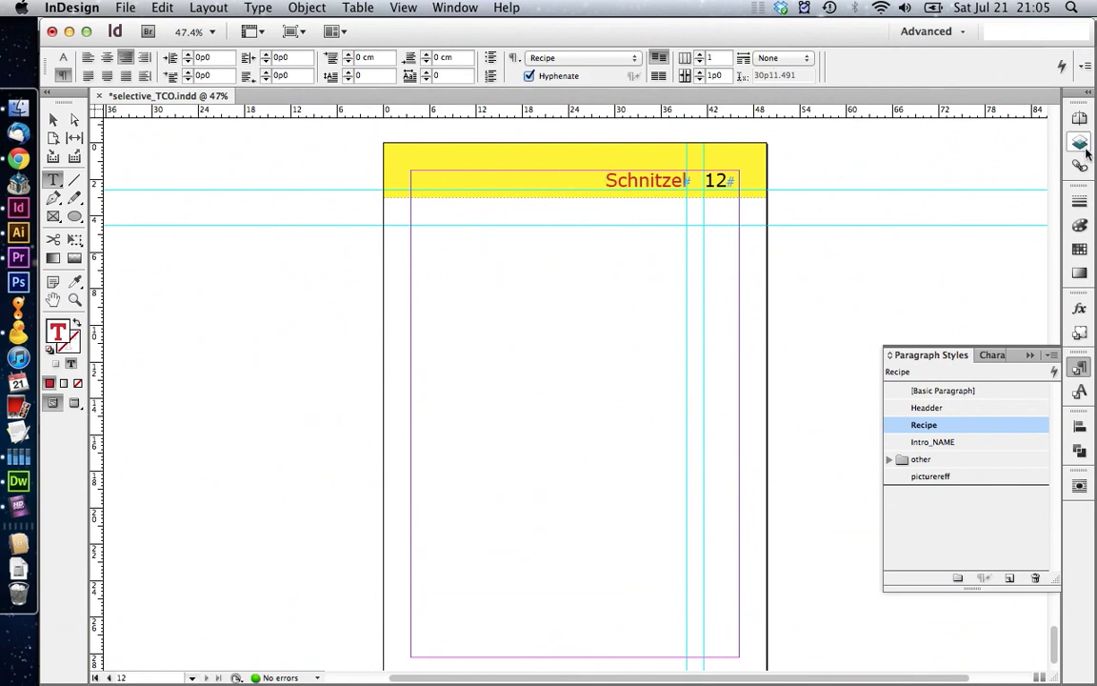
- On A-Master, draw an empty text frame at the top-left of the yellow header band
left_click(1080, 118)
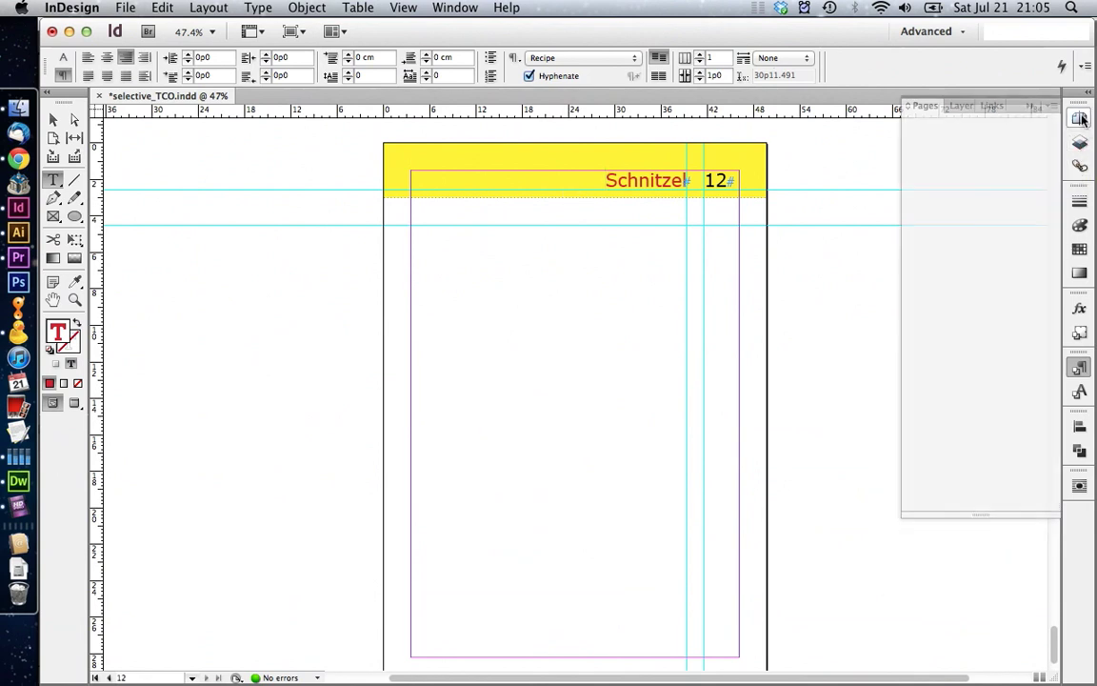
double_click(920, 152)
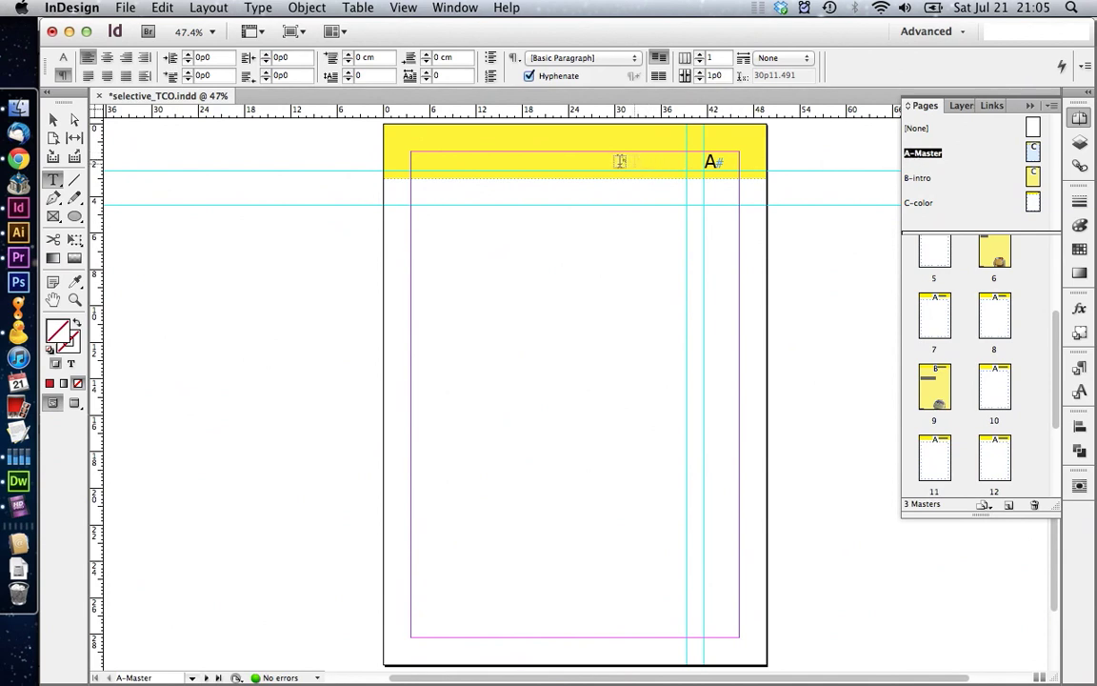
left_click(53, 118)
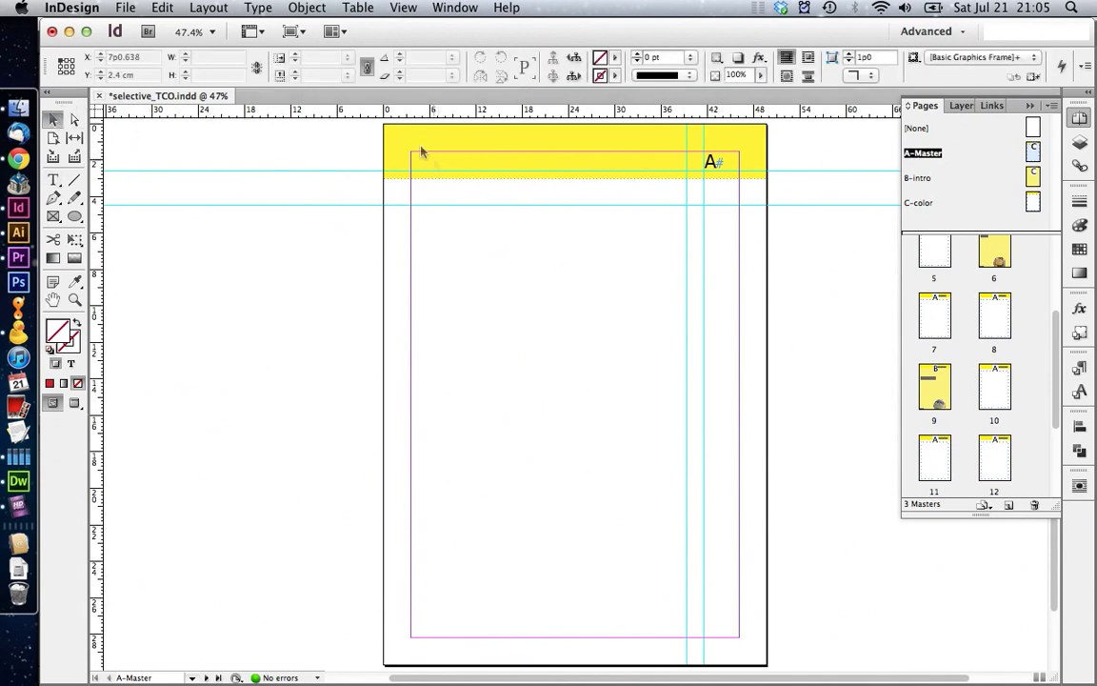
left_click(53, 179)
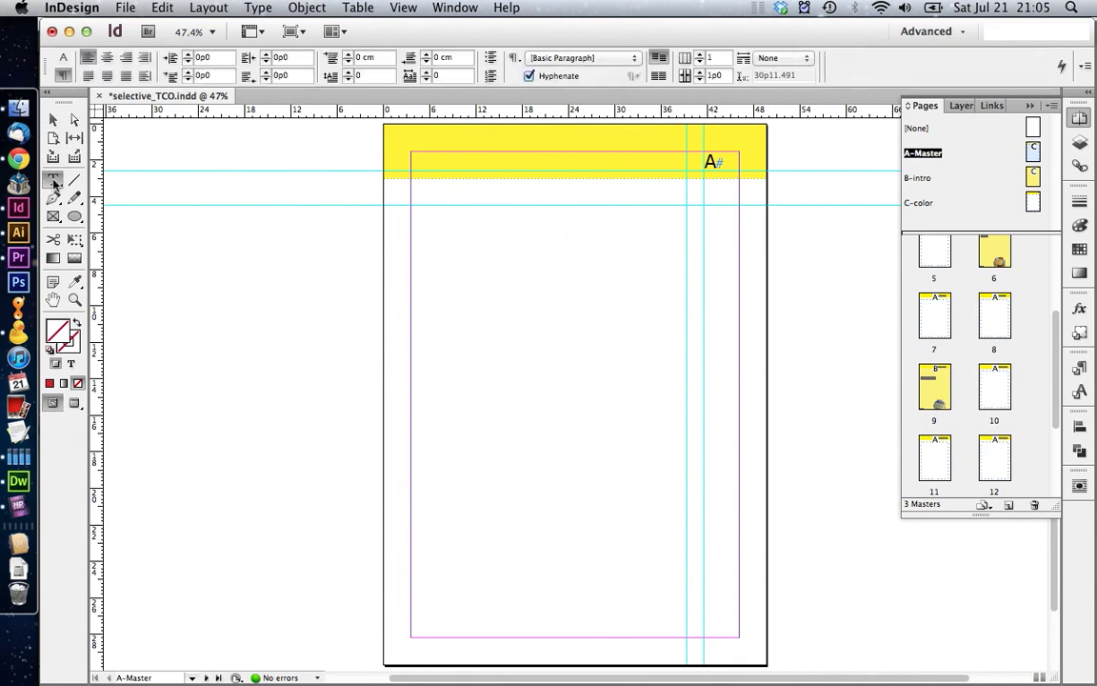
left_click_drag(412, 153, 664, 165)
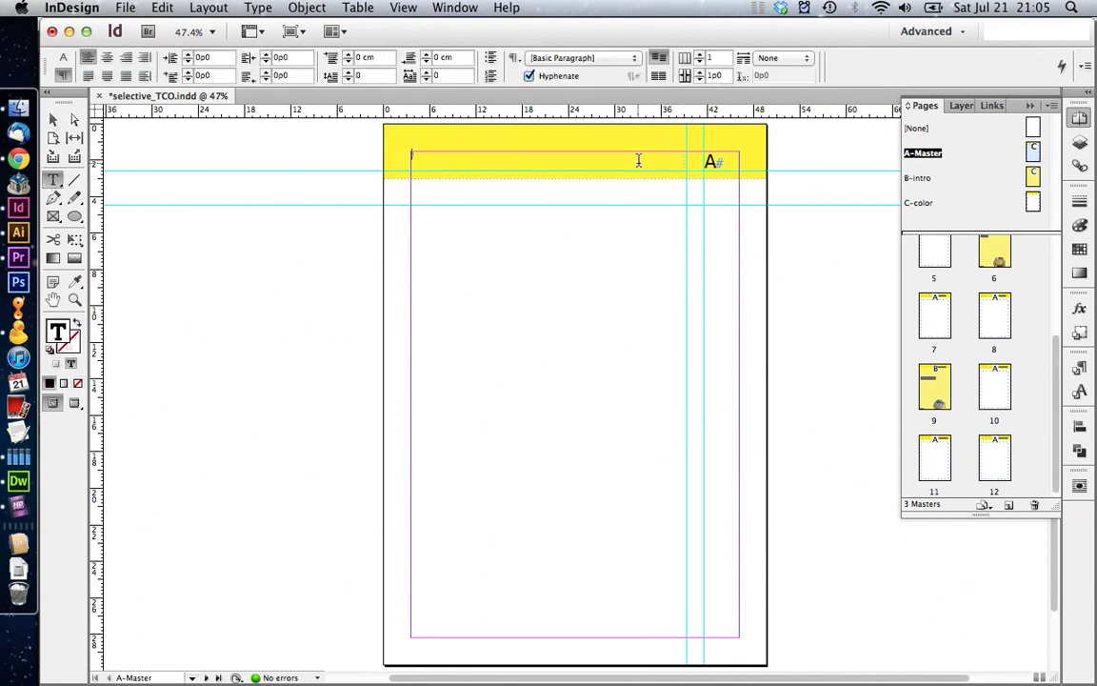
left_click(1079, 372)
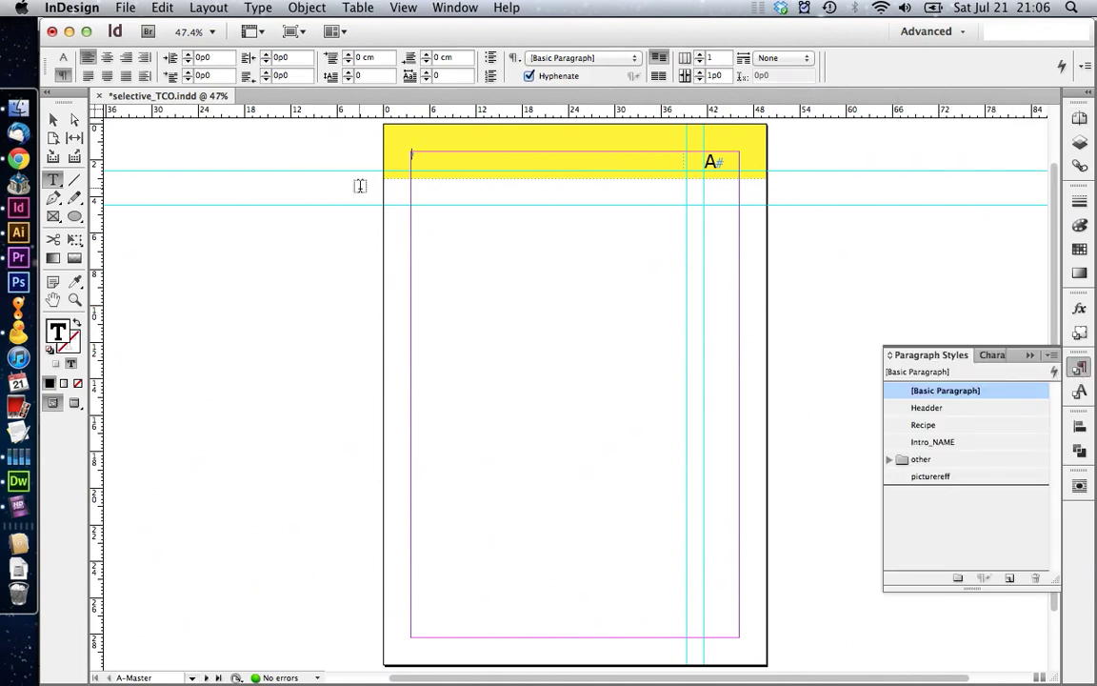
- Define variable Recipe_Name as a Running Header (Paragraph Style) tracking the Recipe style
left_click(260, 9)
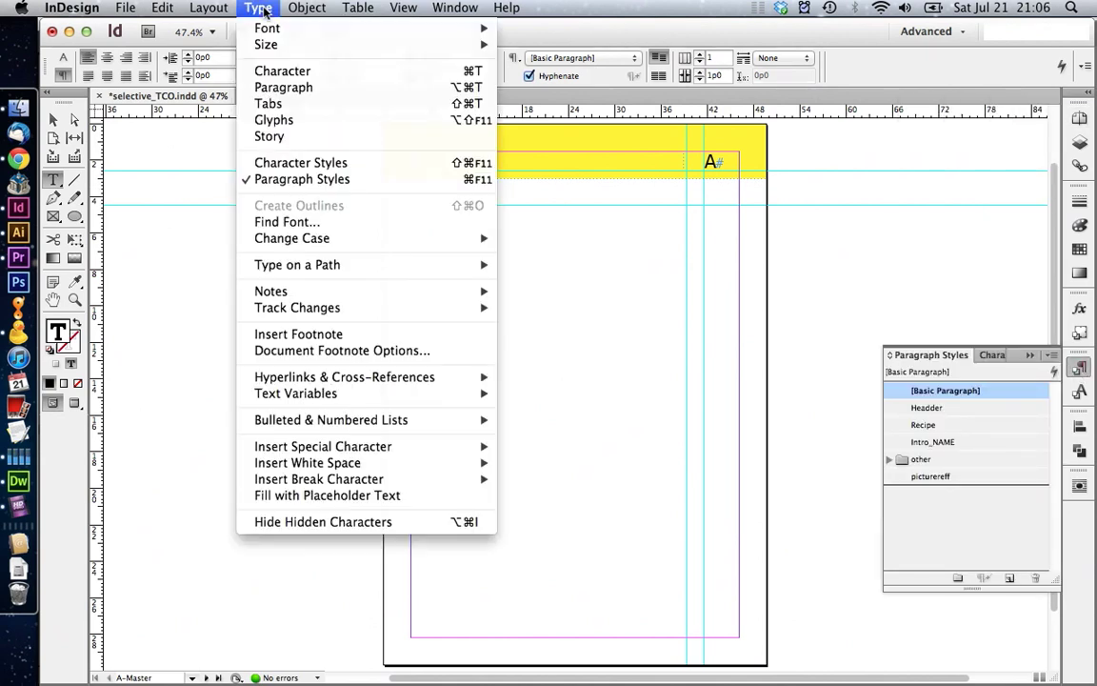
mouse_move(310, 395)
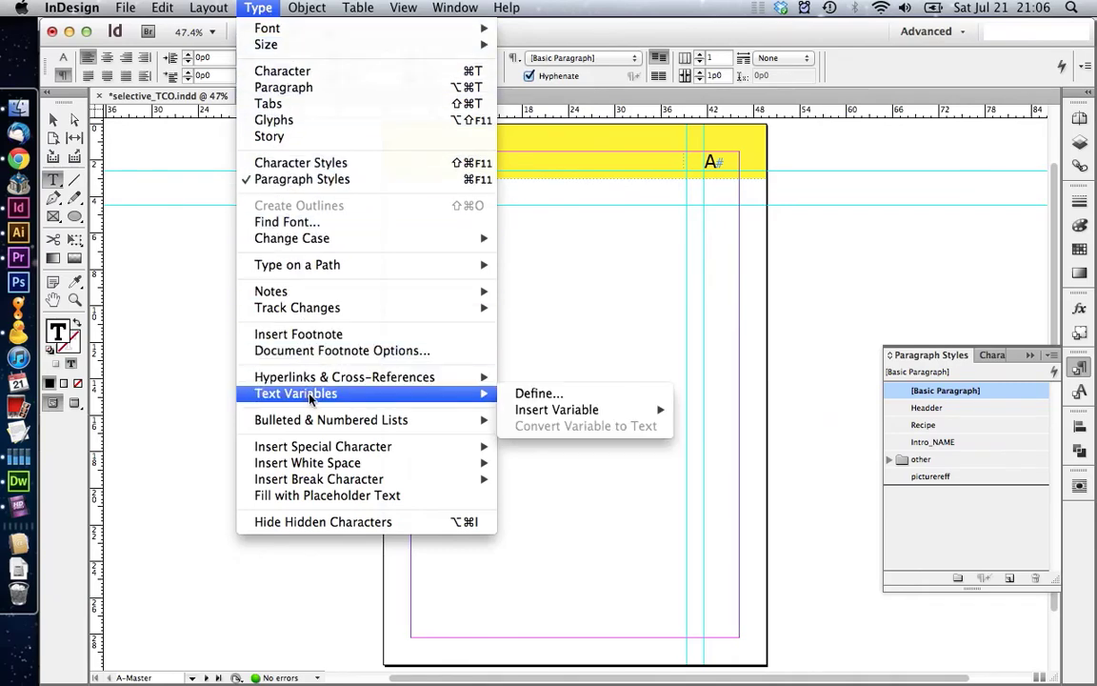
left_click(519, 393)
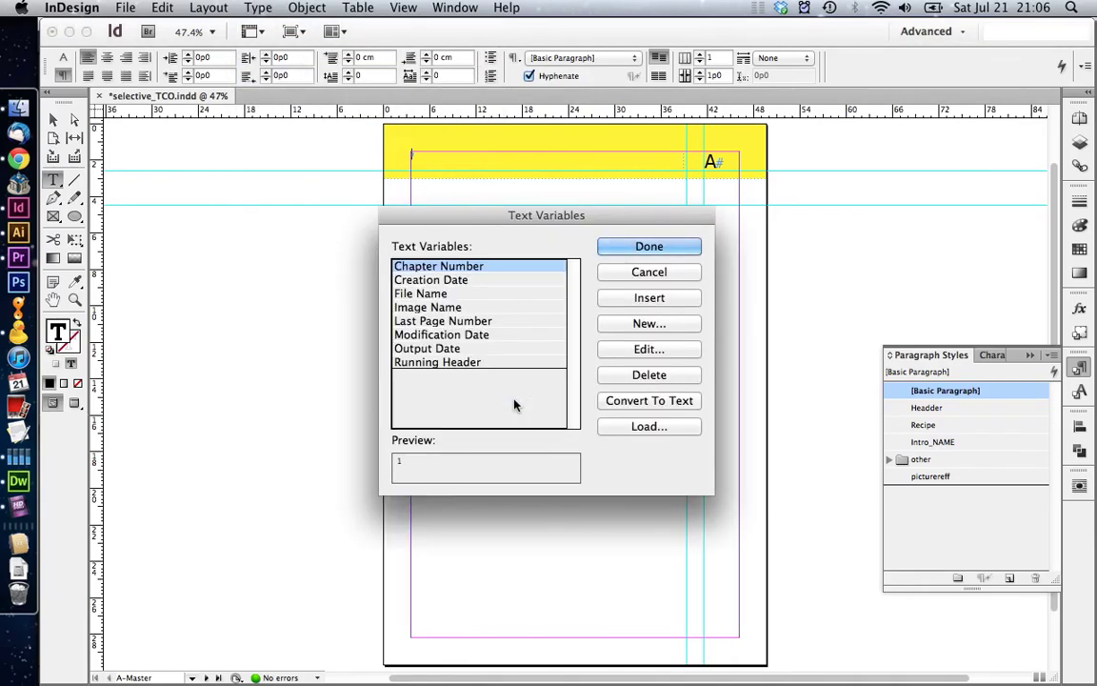
left_click(633, 326)
key("BackSpace")
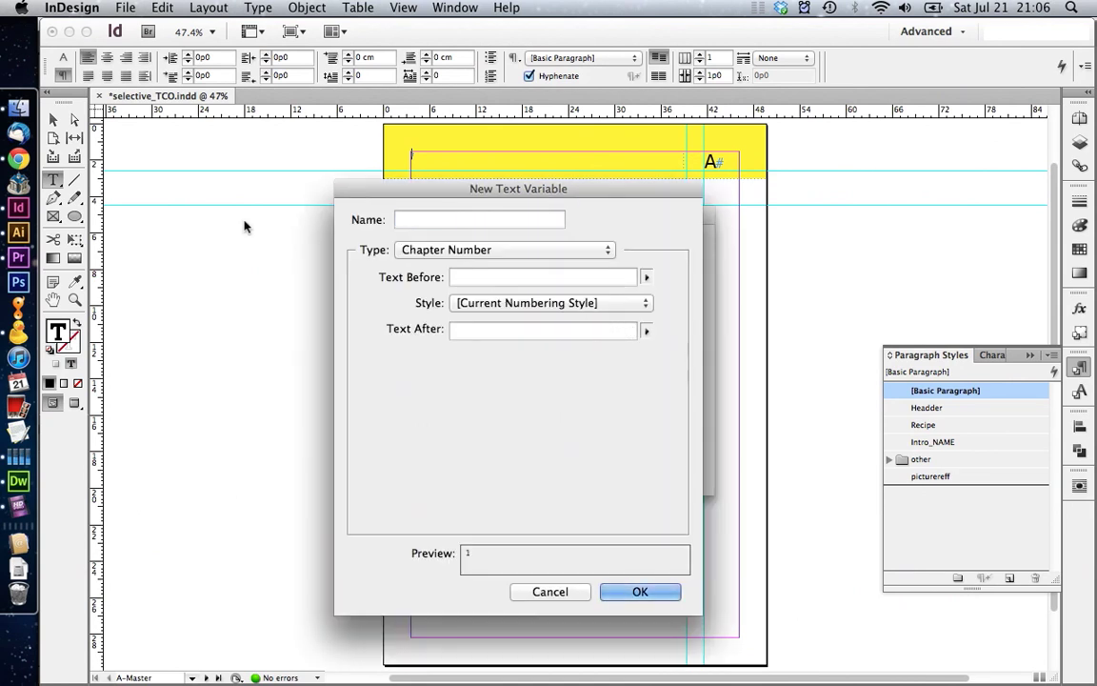
type("Recipe_Name")
left_click(428, 250)
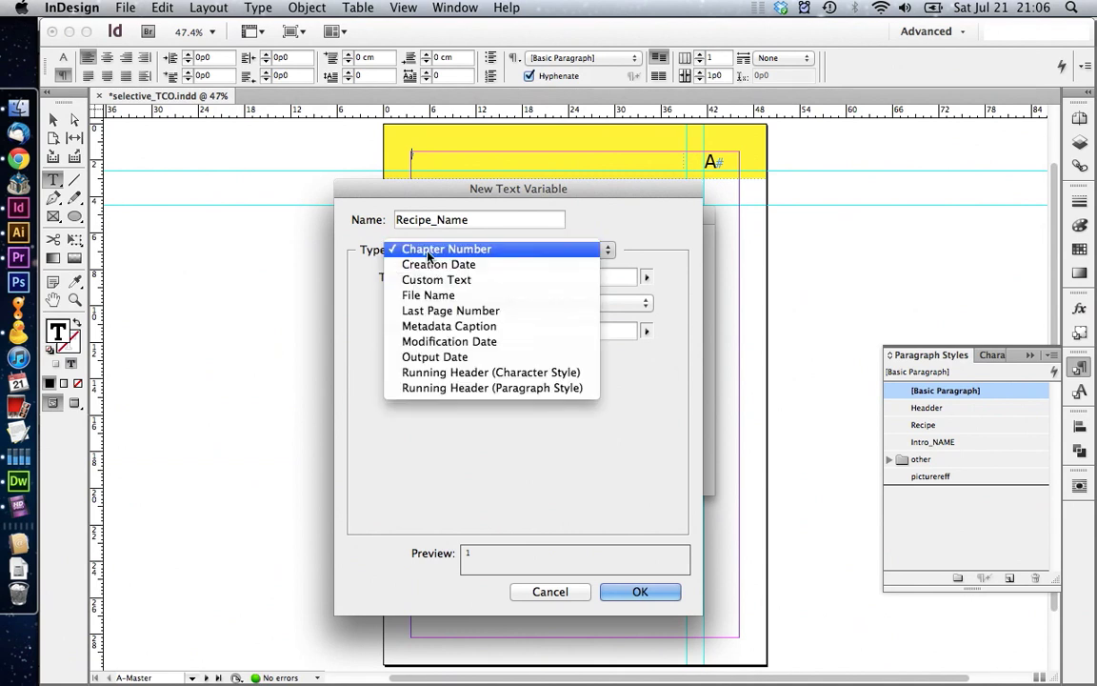
left_click(473, 388)
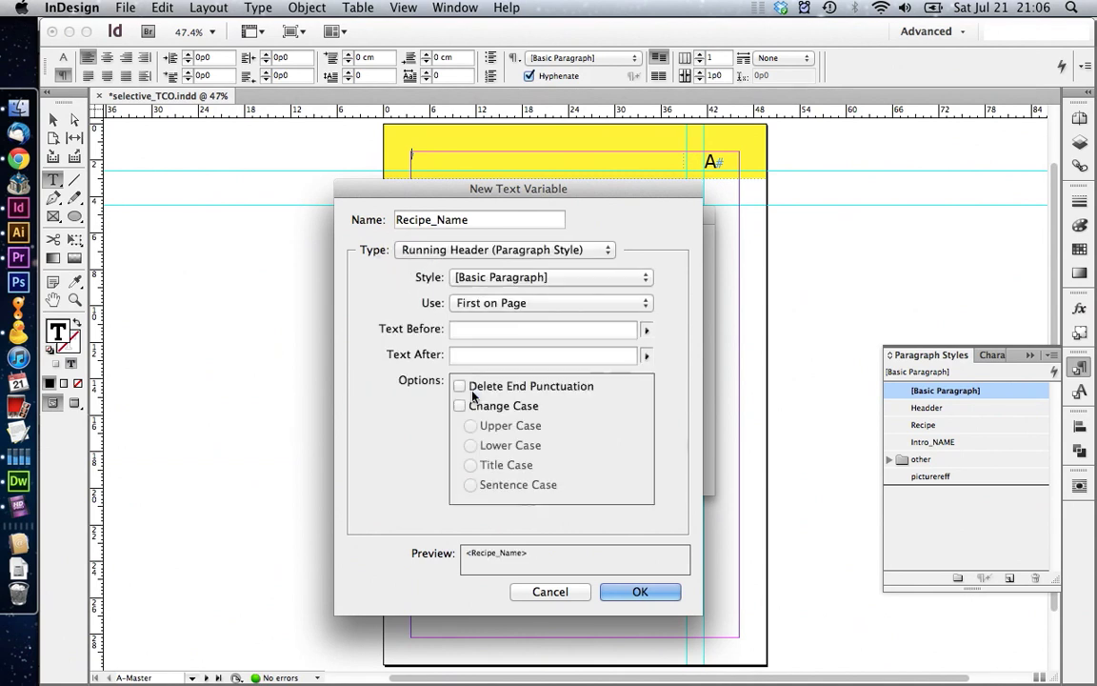
left_click(489, 279)
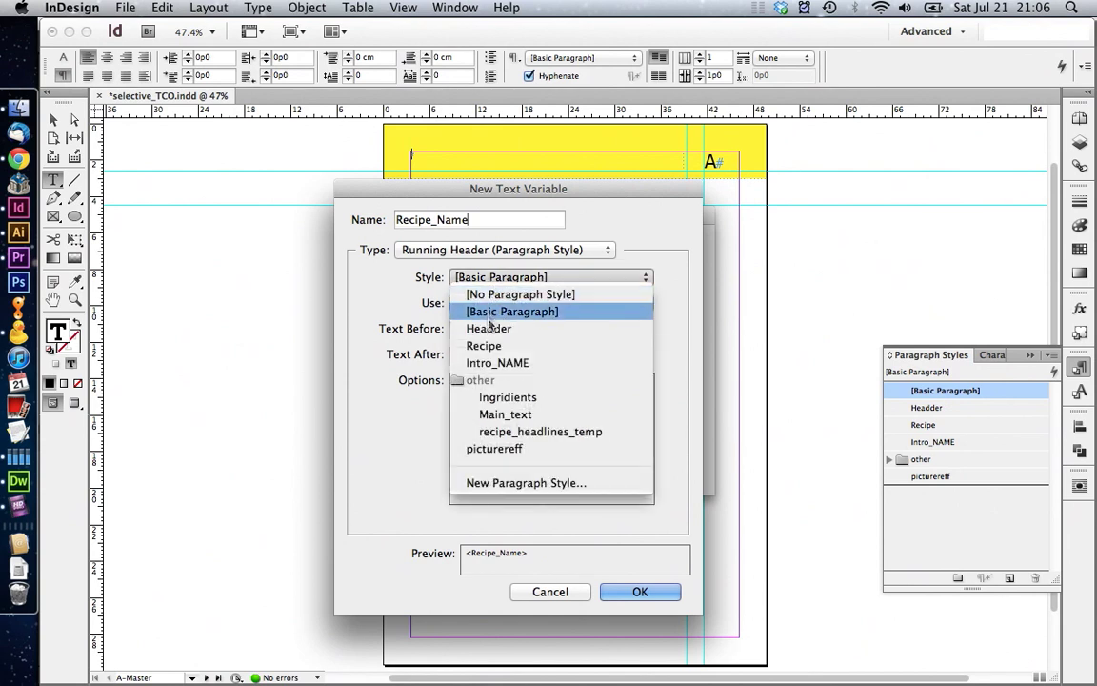
left_click(492, 347)
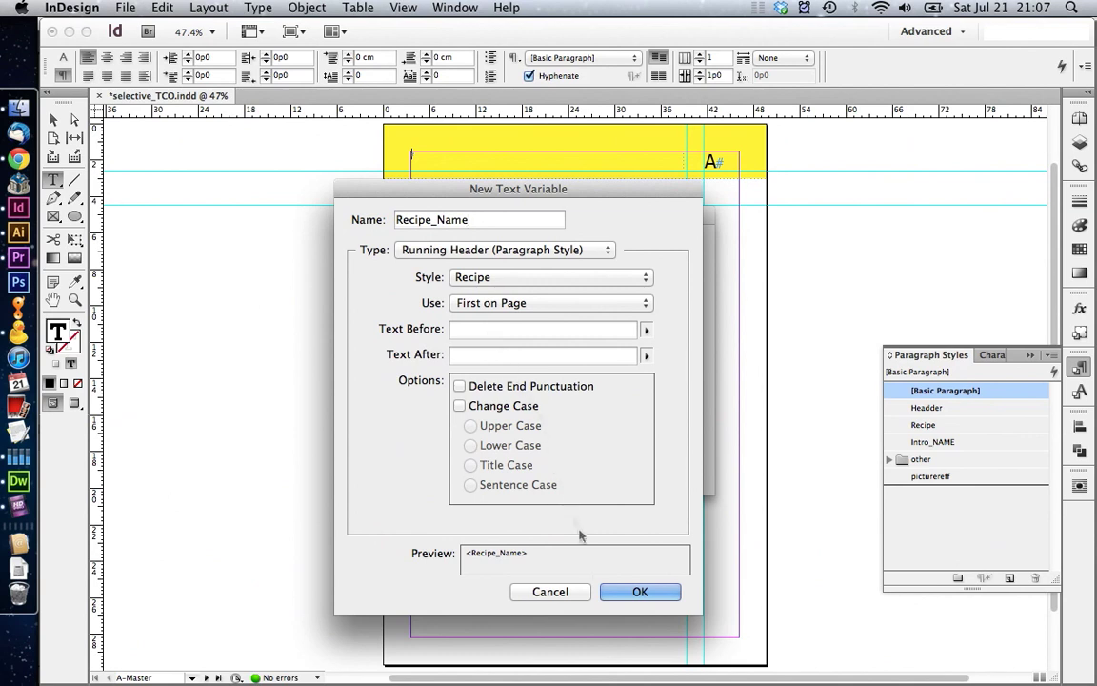
left_click(617, 591)
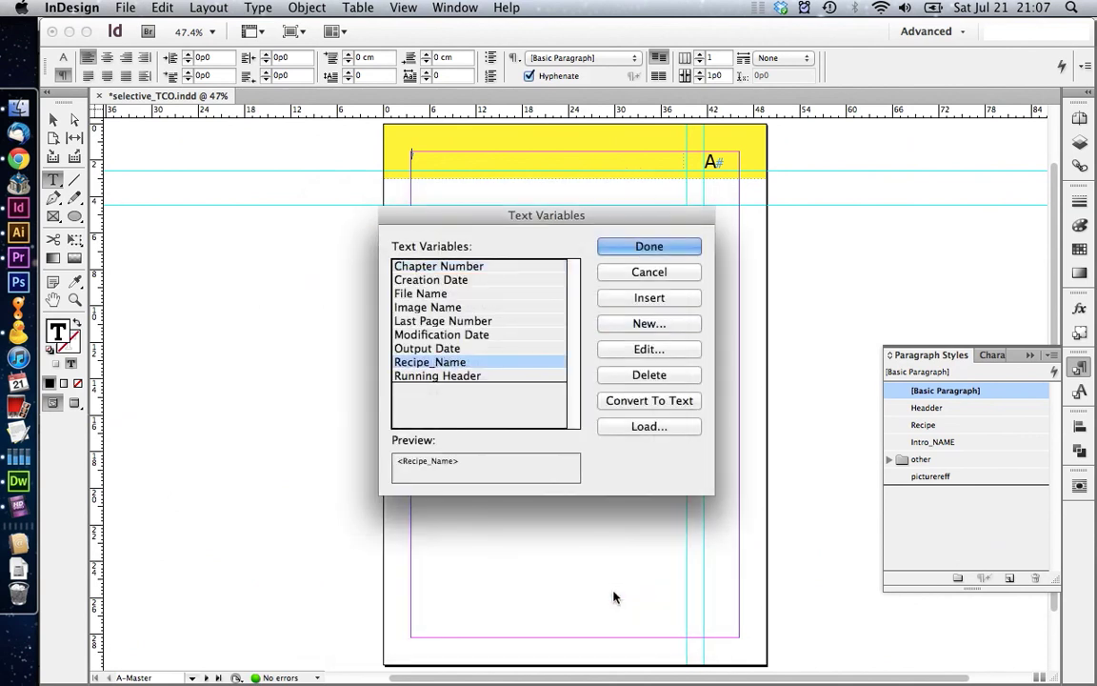
left_click(629, 244)
left_click(1080, 118)
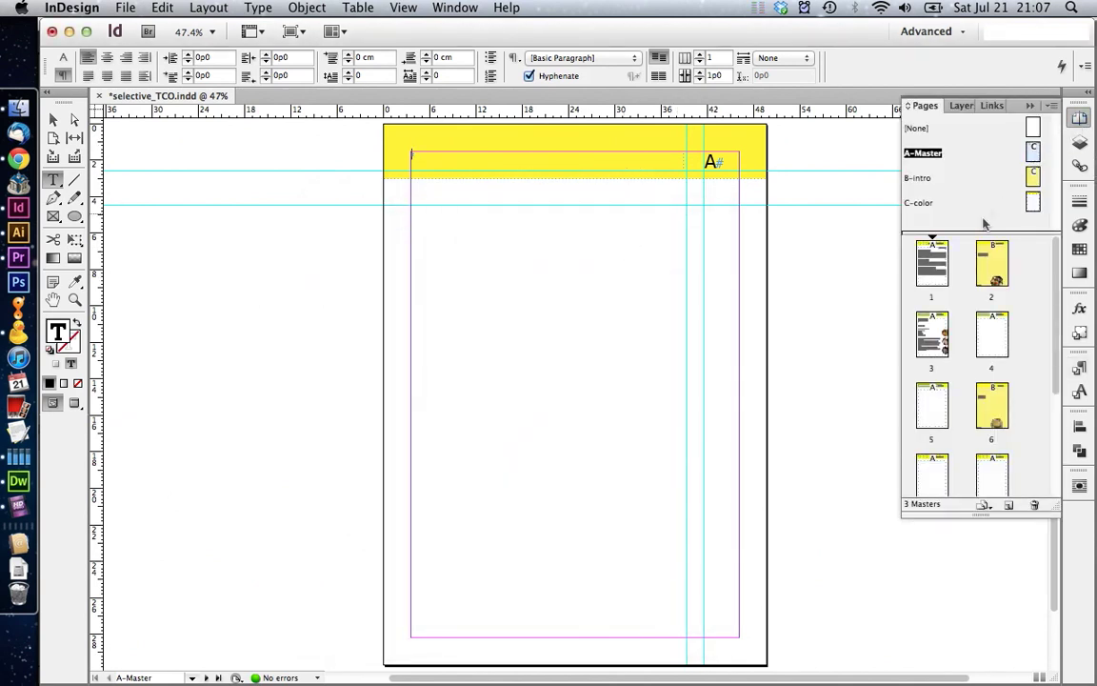
- On page 2, check the paragraph style of the Japan country heading
double_click(995, 276)
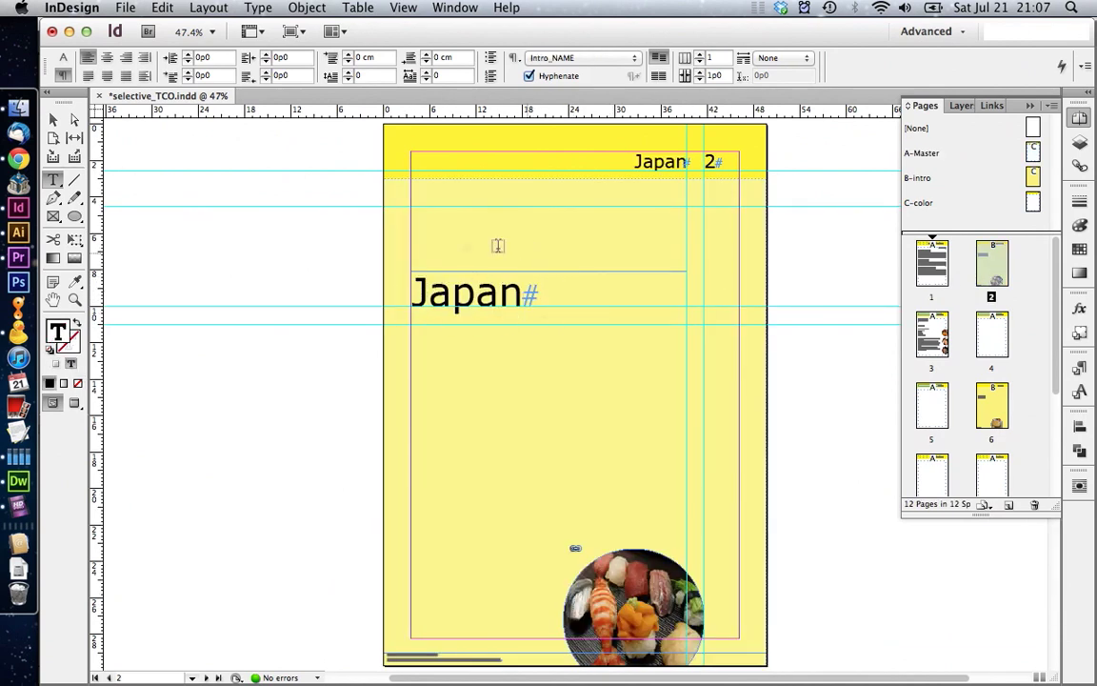
left_click(485, 369)
left_click(1079, 368)
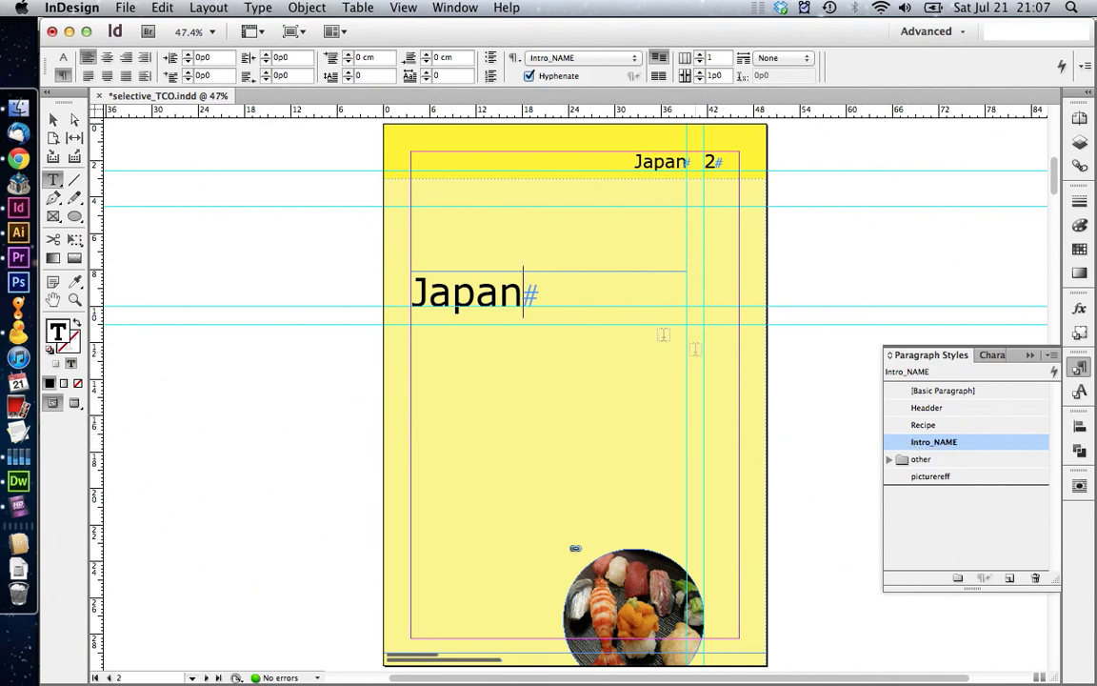
- Define variable Country_Name as a paragraph-style running header tracking Intro_NAME
left_click(262, 8)
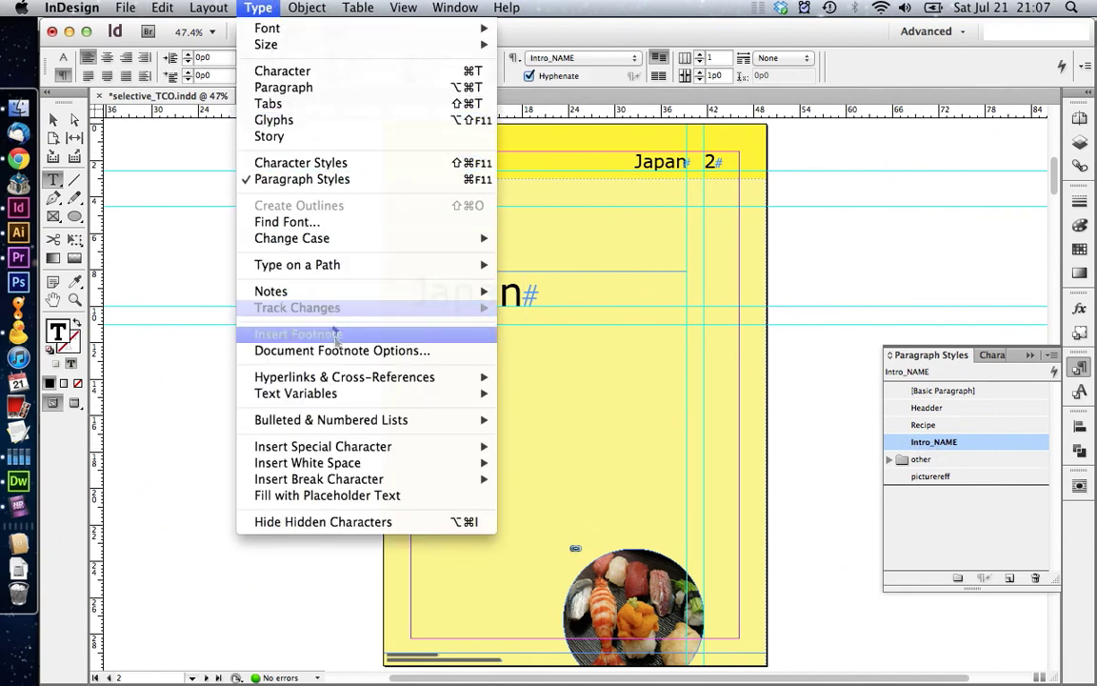
mouse_move(361, 393)
left_click(540, 393)
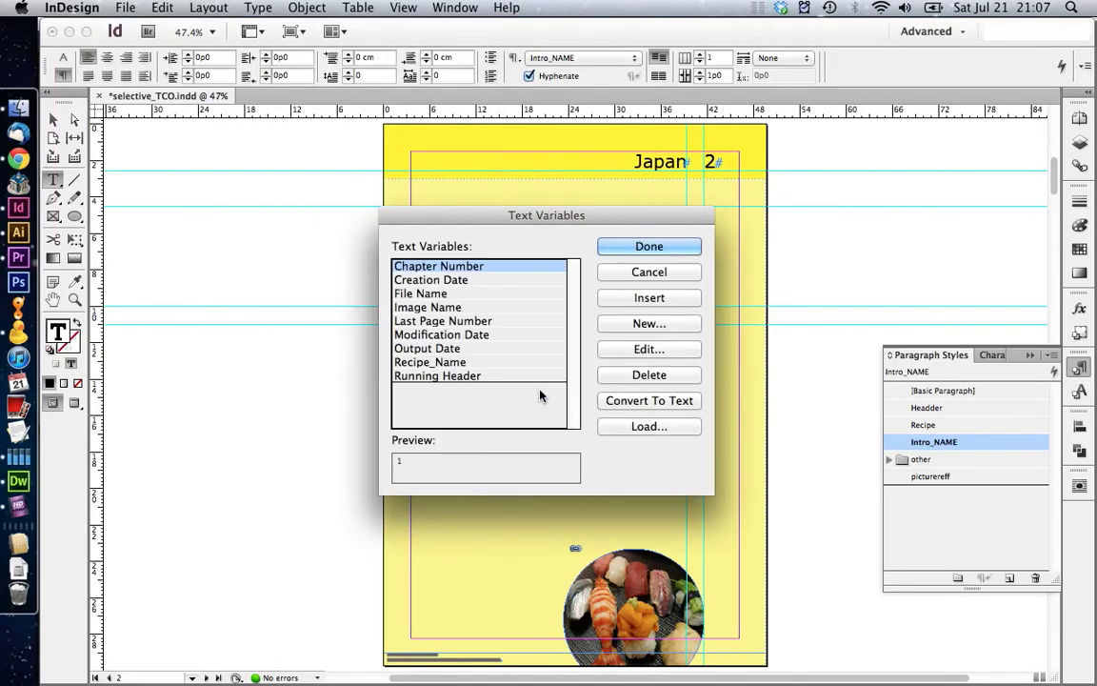
left_click(650, 325)
type("Country_Name")
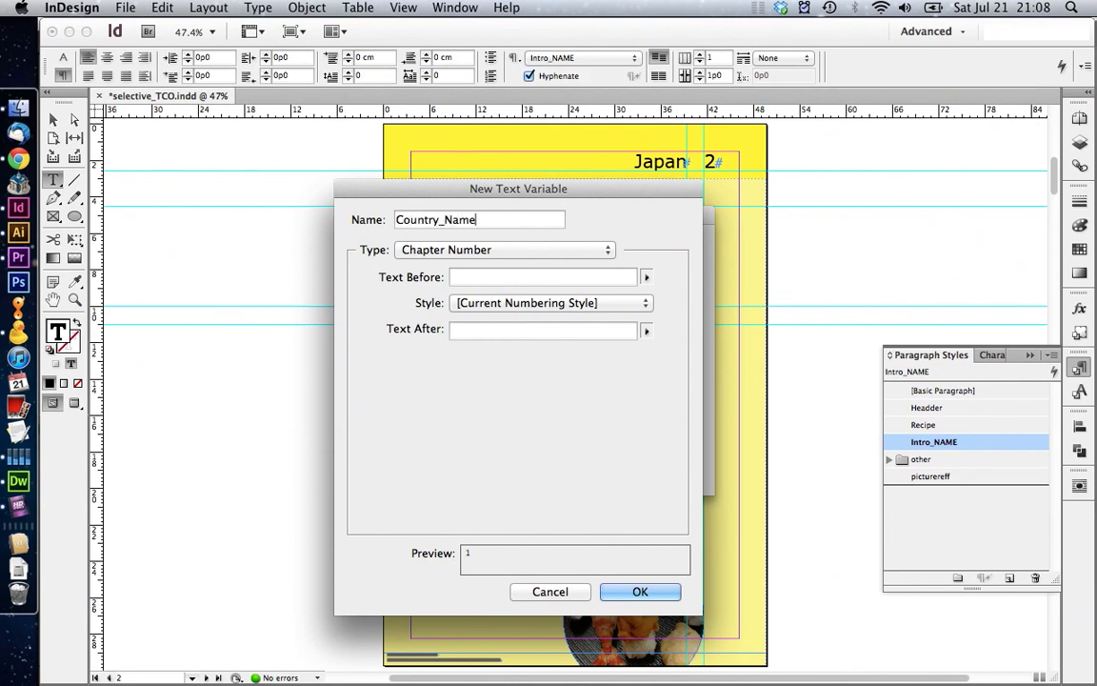
left_click(504, 250)
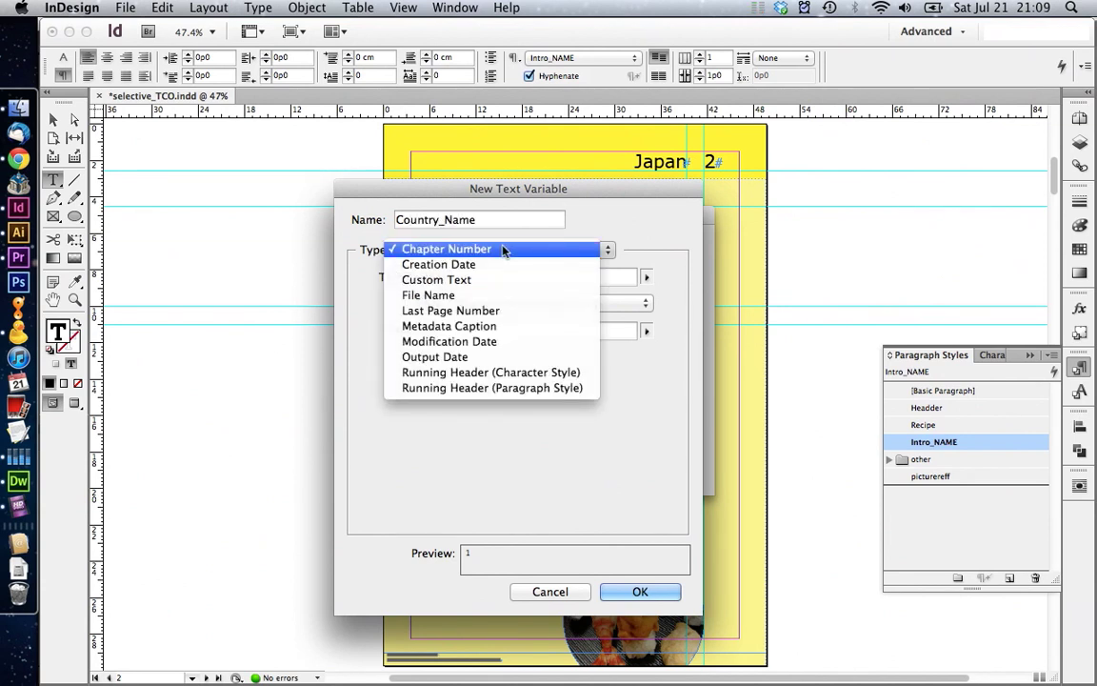
left_click(508, 388)
left_click(489, 277)
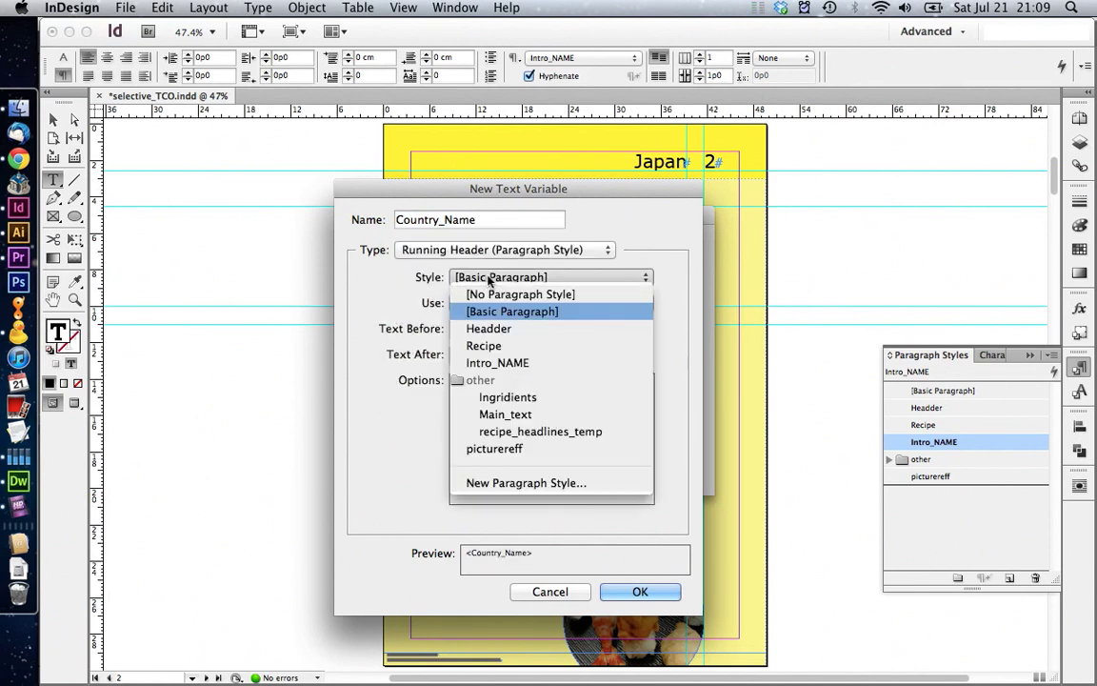
left_click(495, 362)
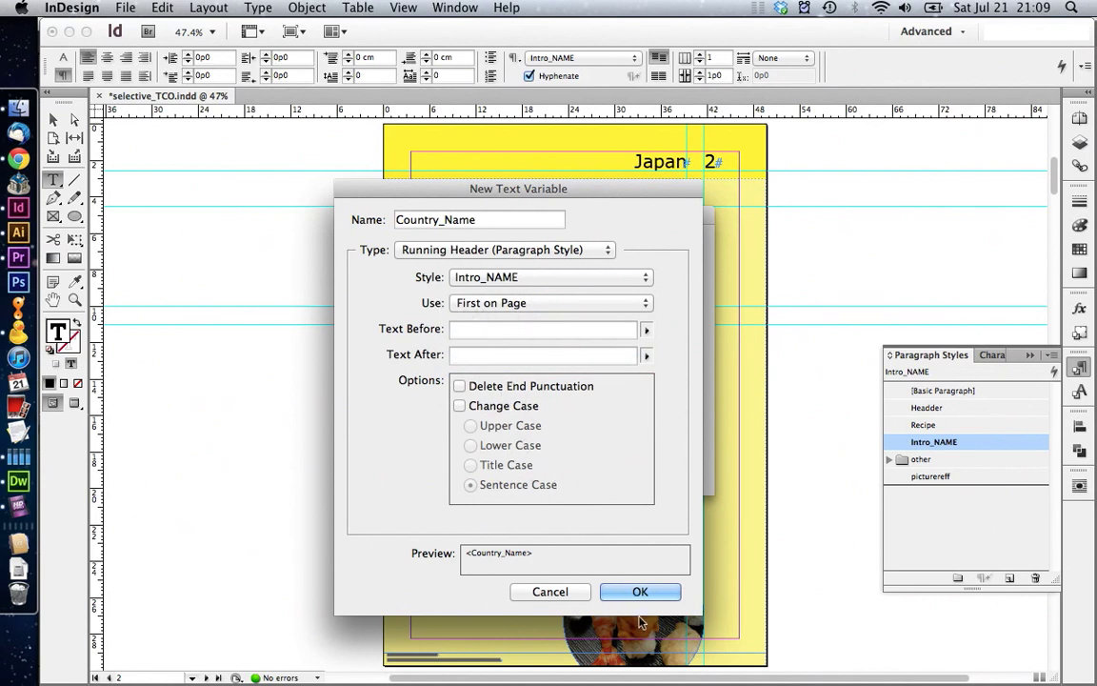
left_click(631, 593)
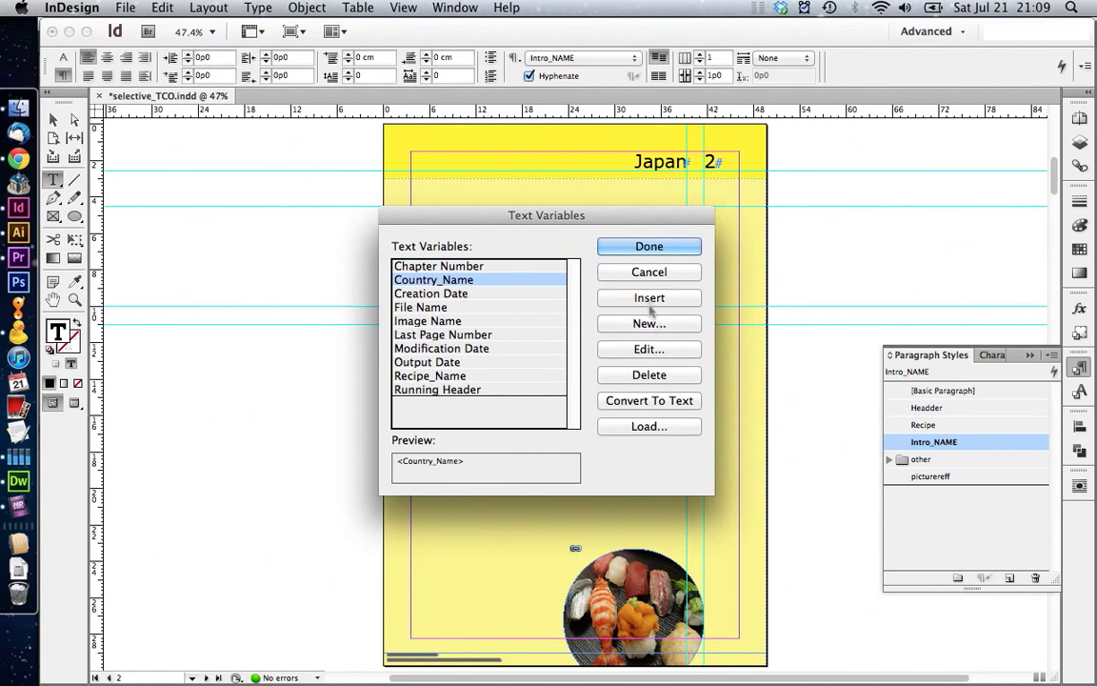
left_click(648, 247)
- On A-Master, insert the Country_Name variable into the header frame and apply the Header style
left_click(1079, 118)
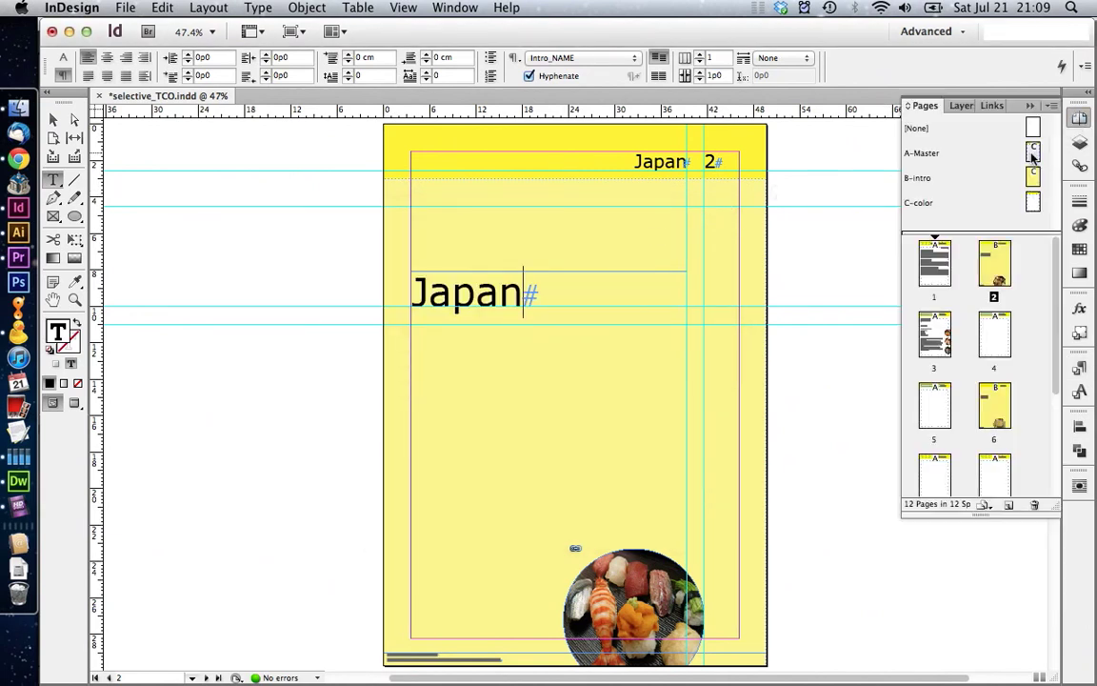
double_click(1033, 152)
left_click(544, 160)
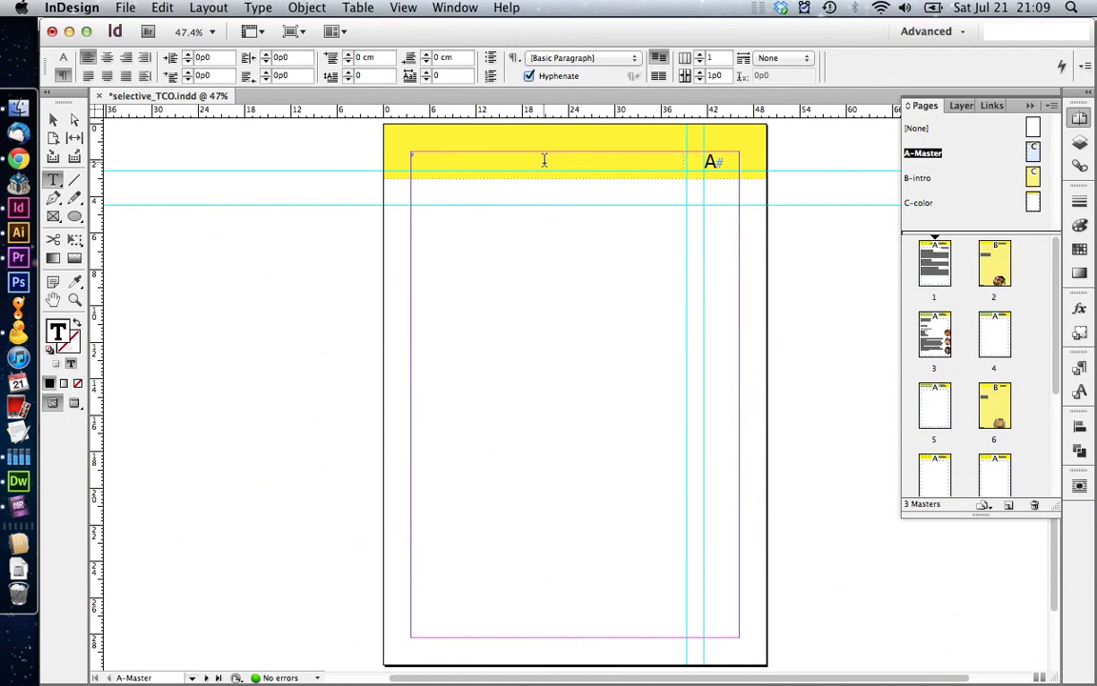
right_click(545, 162)
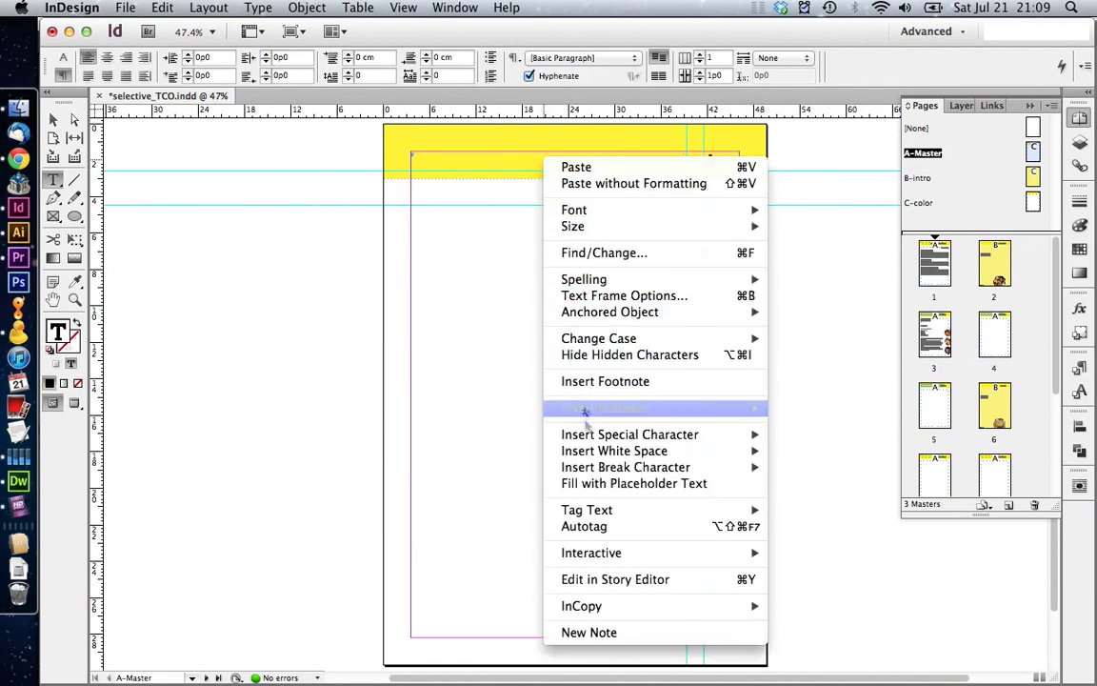
mouse_move(606, 550)
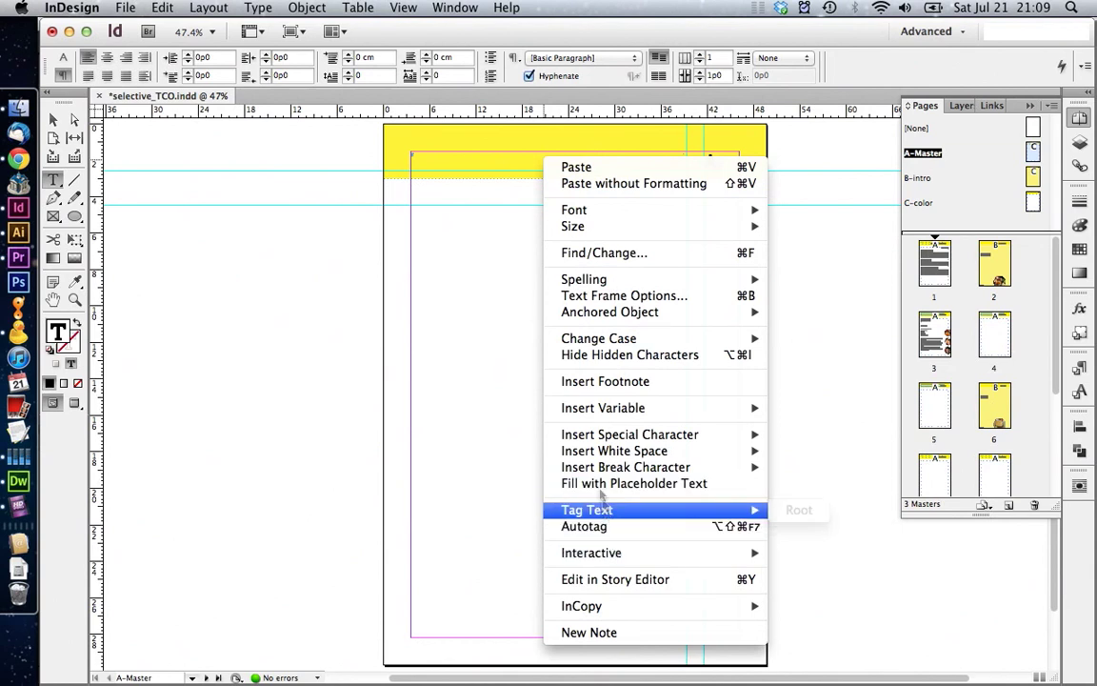
mouse_move(589, 412)
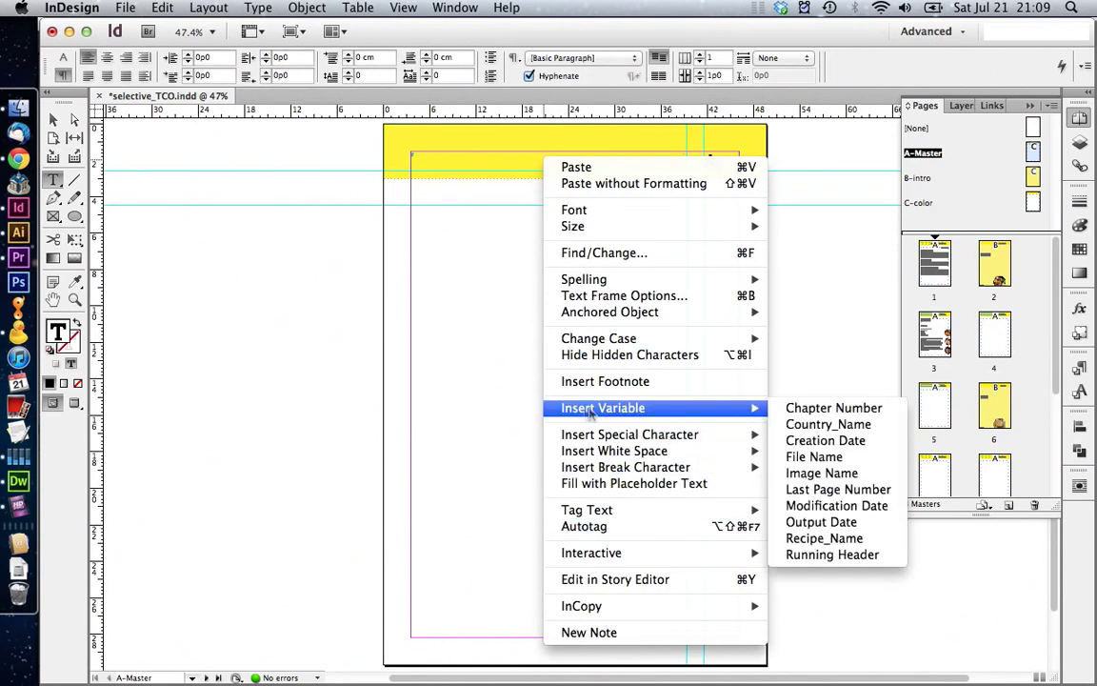
left_click(807, 433)
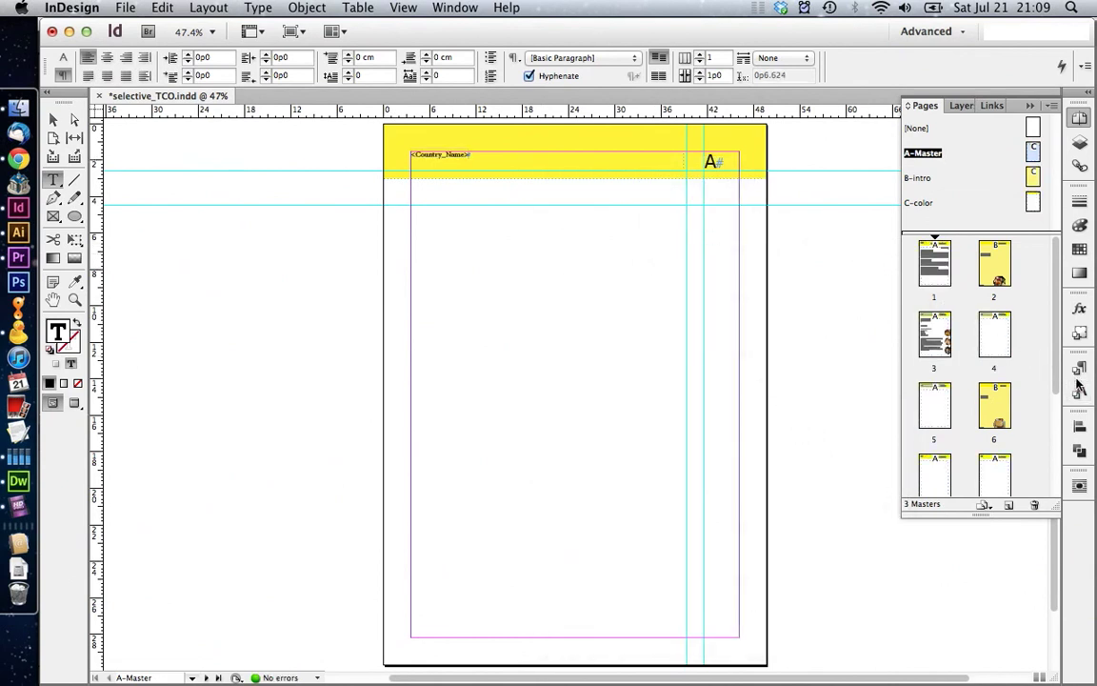
key("super+F11")
left_click(923, 408)
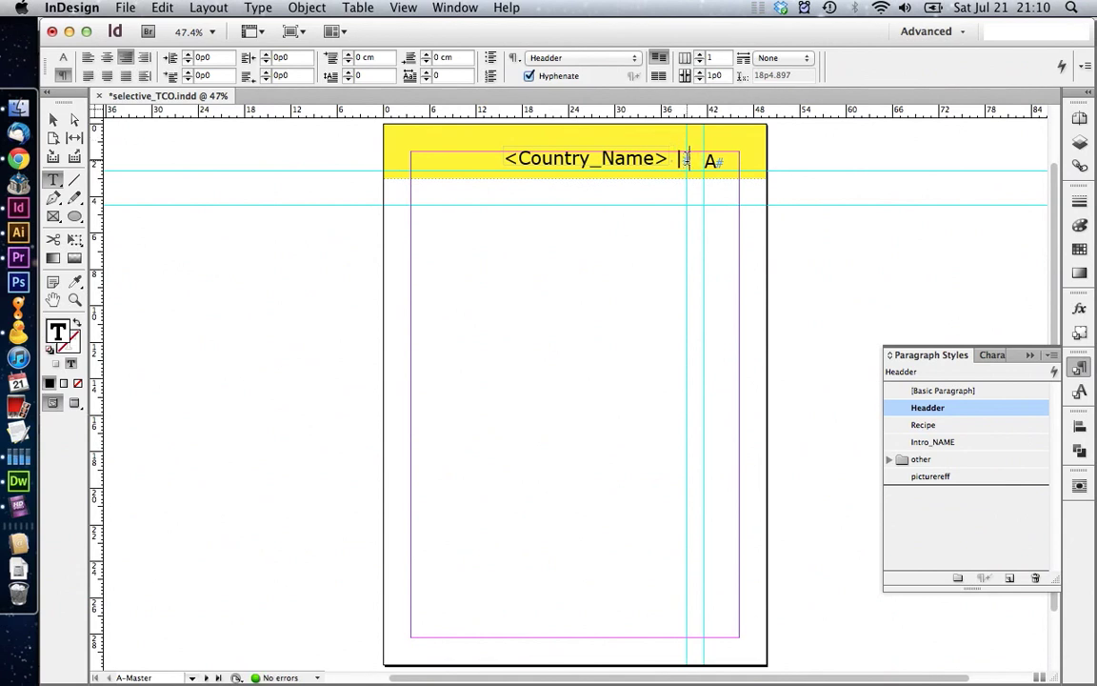
- Insert the Recipe_Name variable after the | separator
right_click(684, 159)
mouse_move(743, 416)
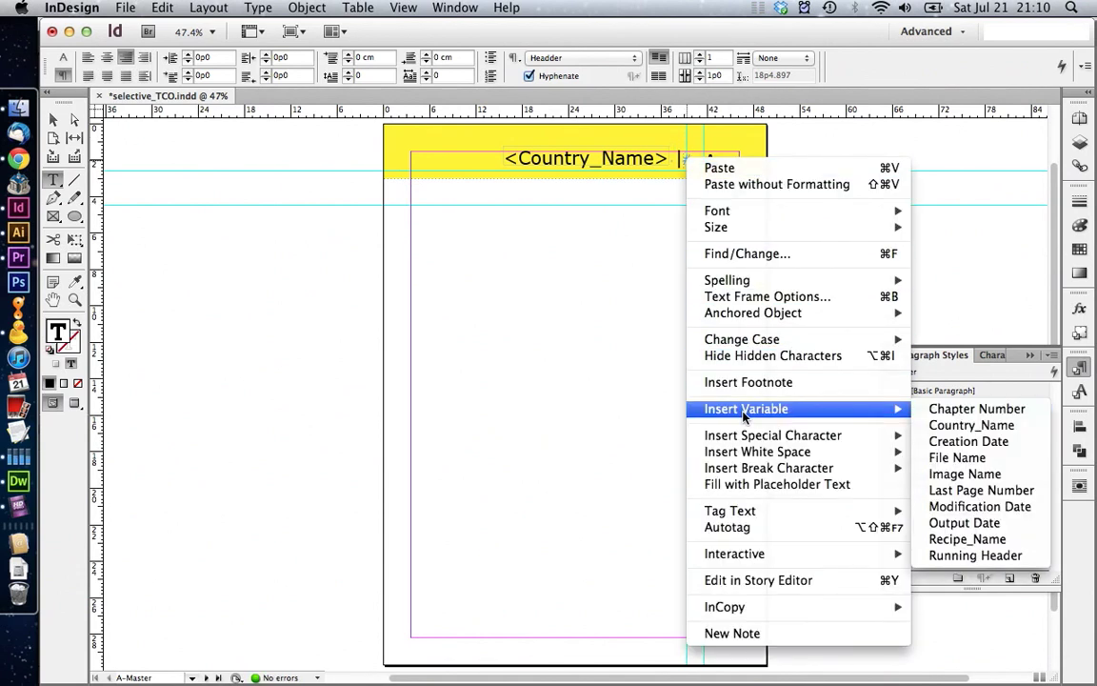
left_click(980, 542)
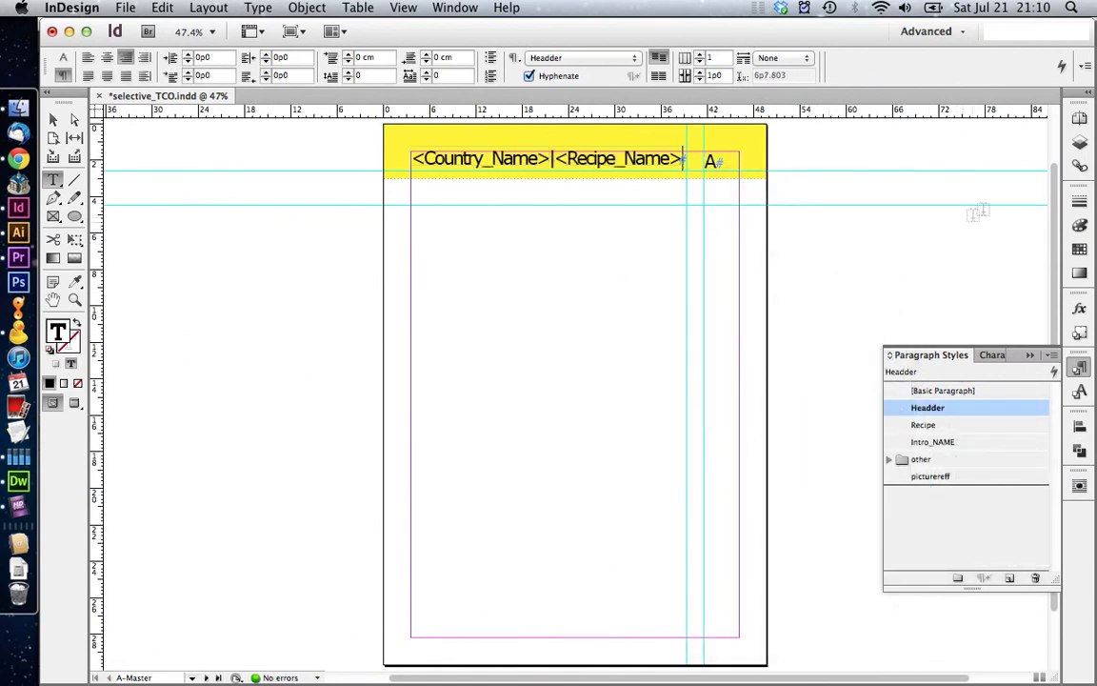
key("super+F12")
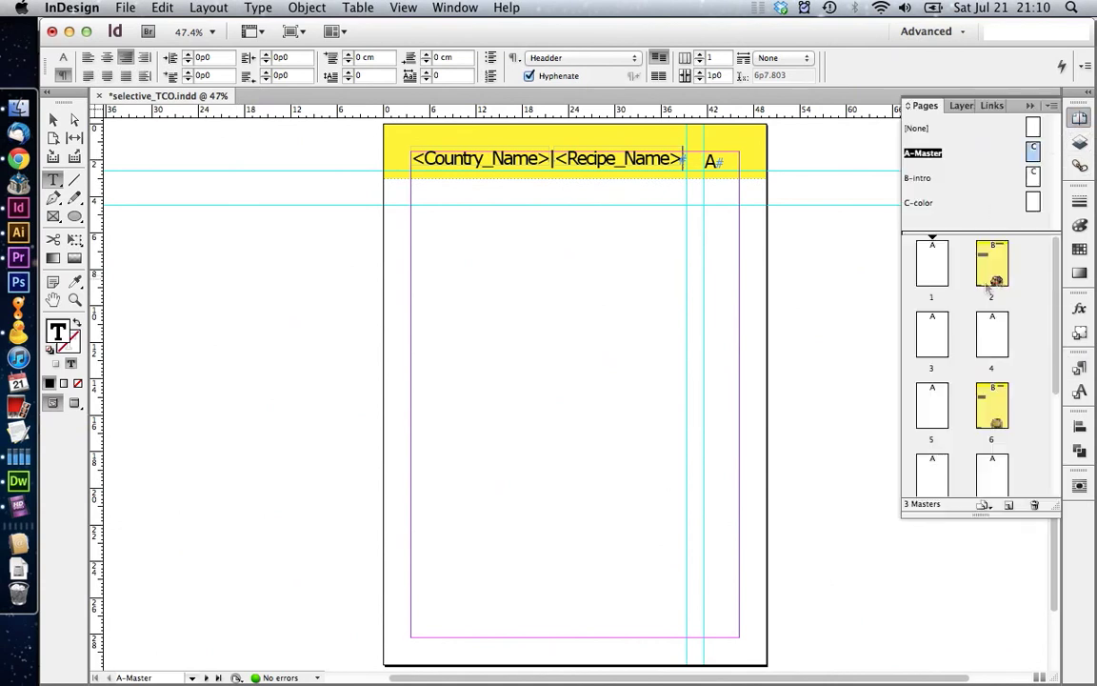
- Go to page 3 to confirm its header now reads 'Japan | Sushi'
double_click(932, 334)
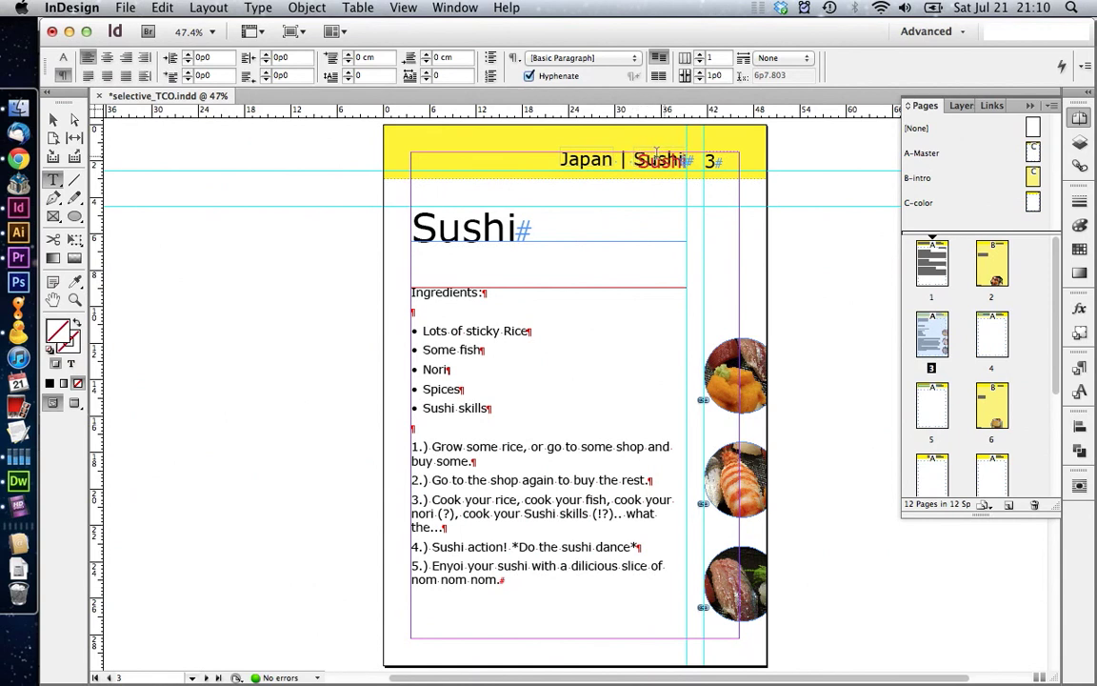
- On the A-Master header, select the <Recipe_Name> variable and give it a new fill colour
double_click(1033, 152)
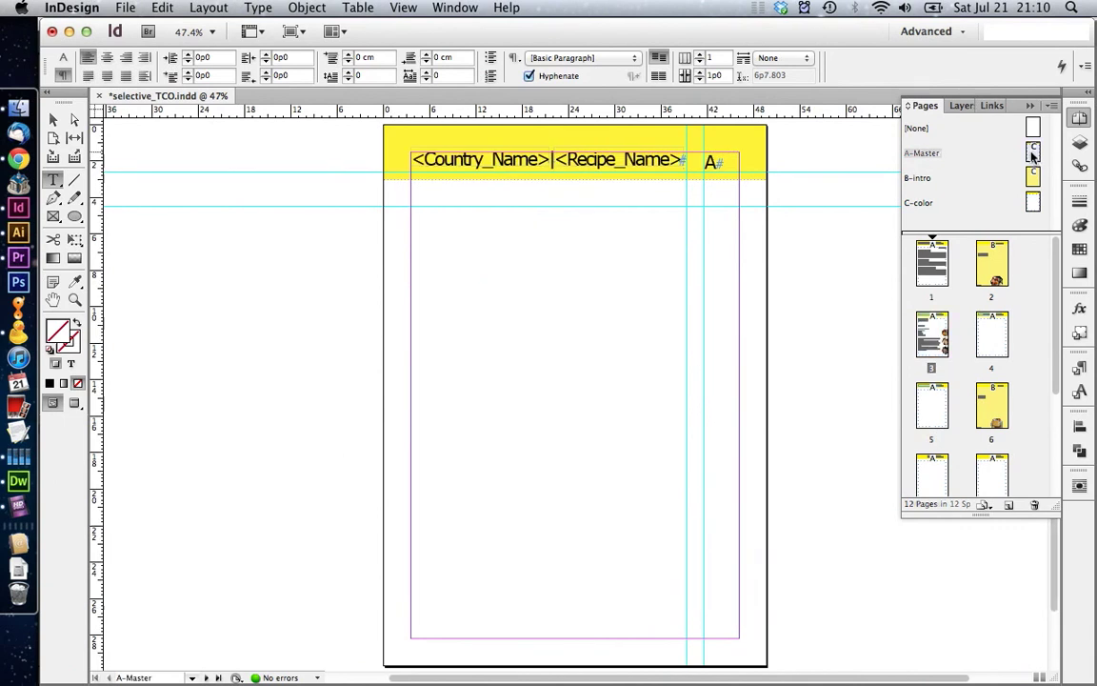
left_click(558, 158)
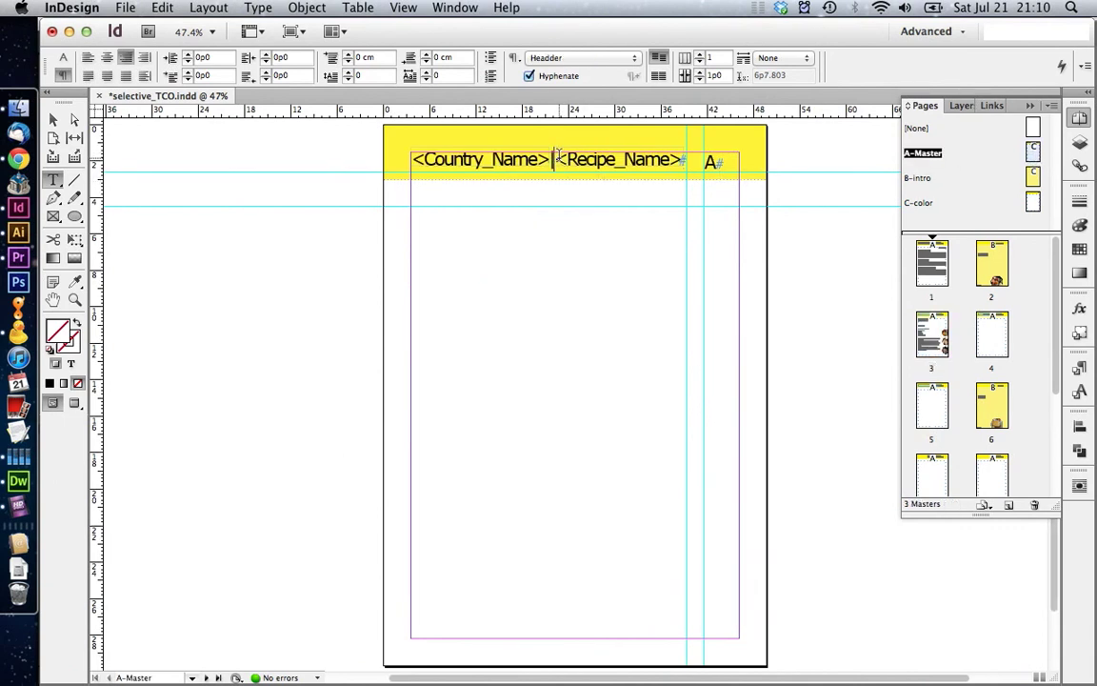
left_click_drag(558, 157, 646, 160)
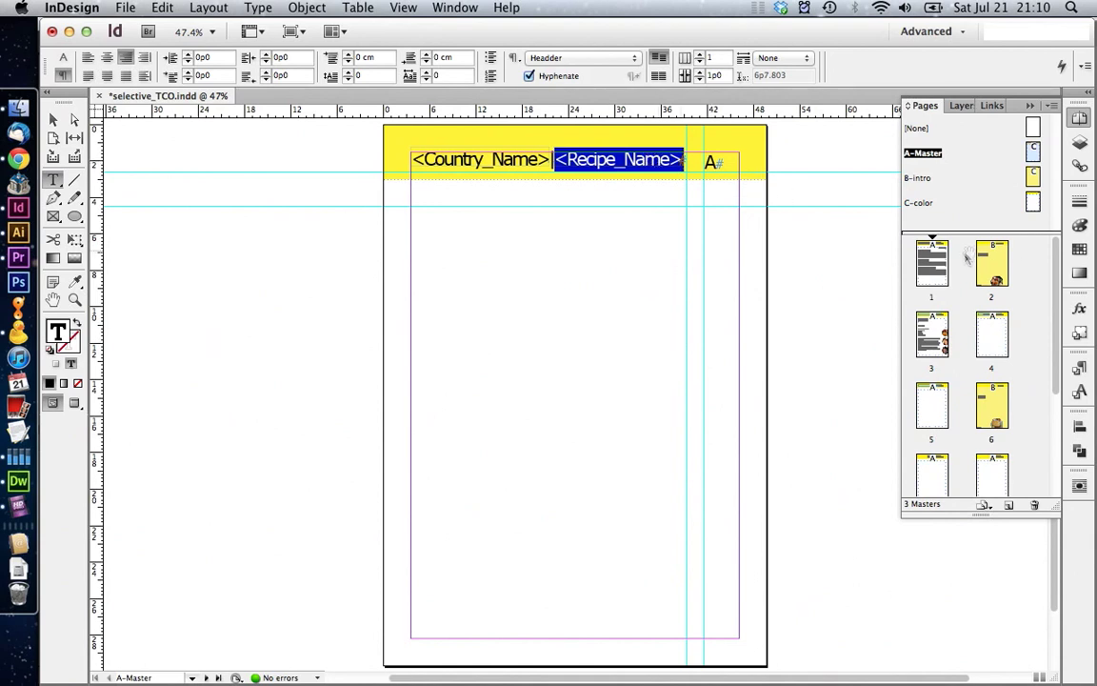
left_click(1078, 225)
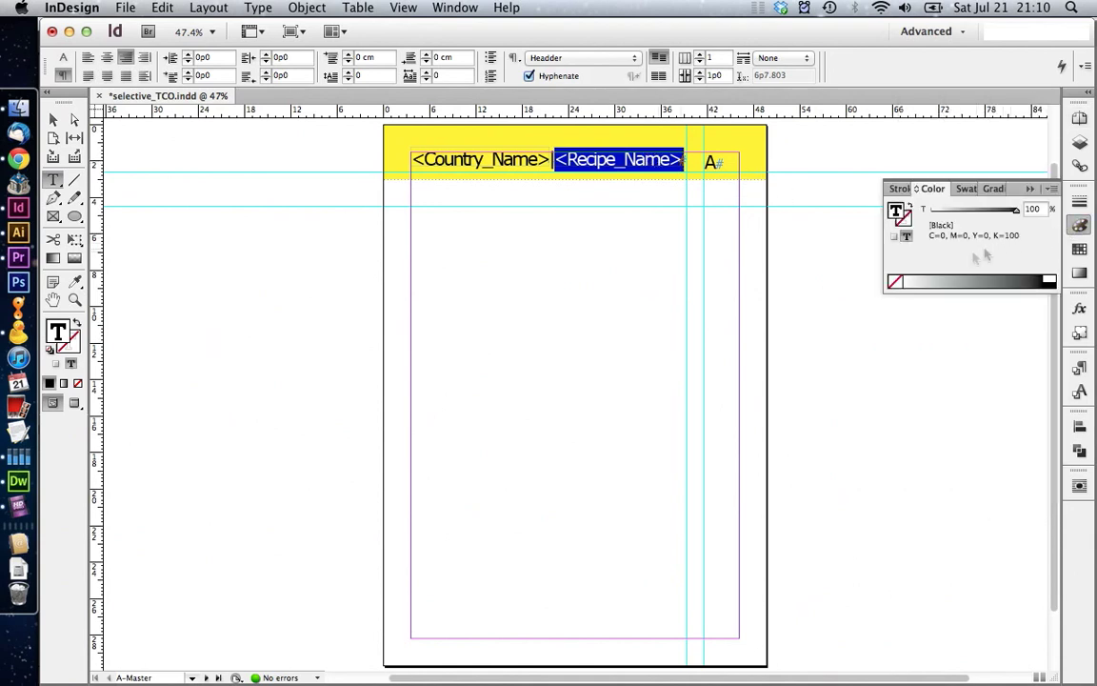
left_click(896, 283)
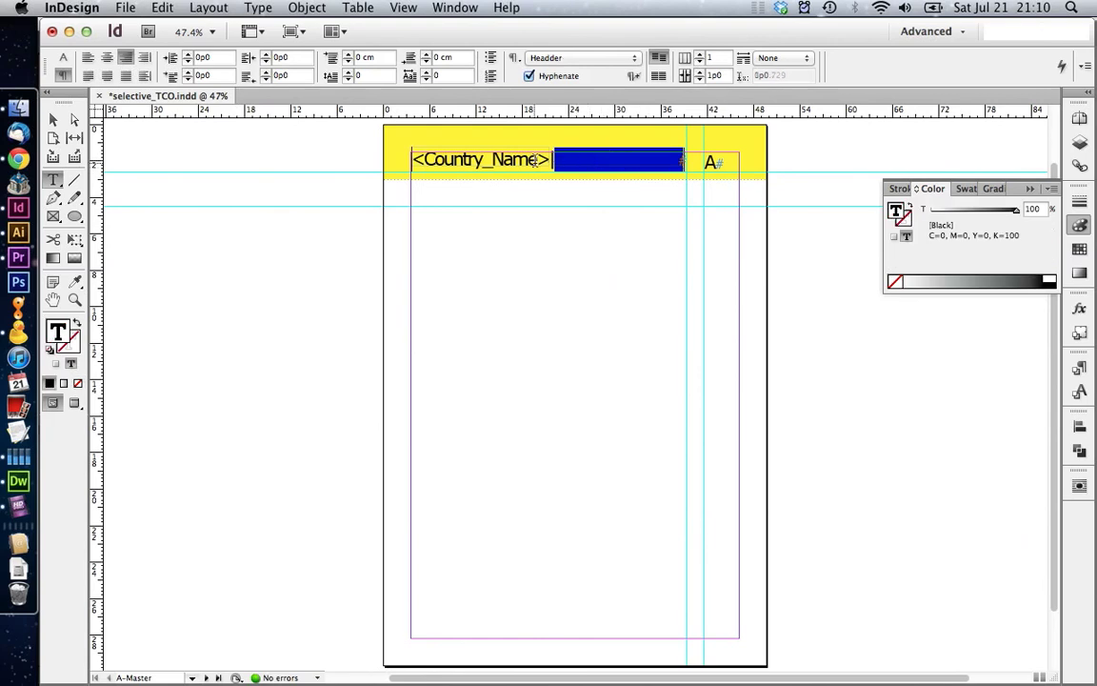
- Return to the Selection tool and bring back the Pages panel
left_click(53, 119)
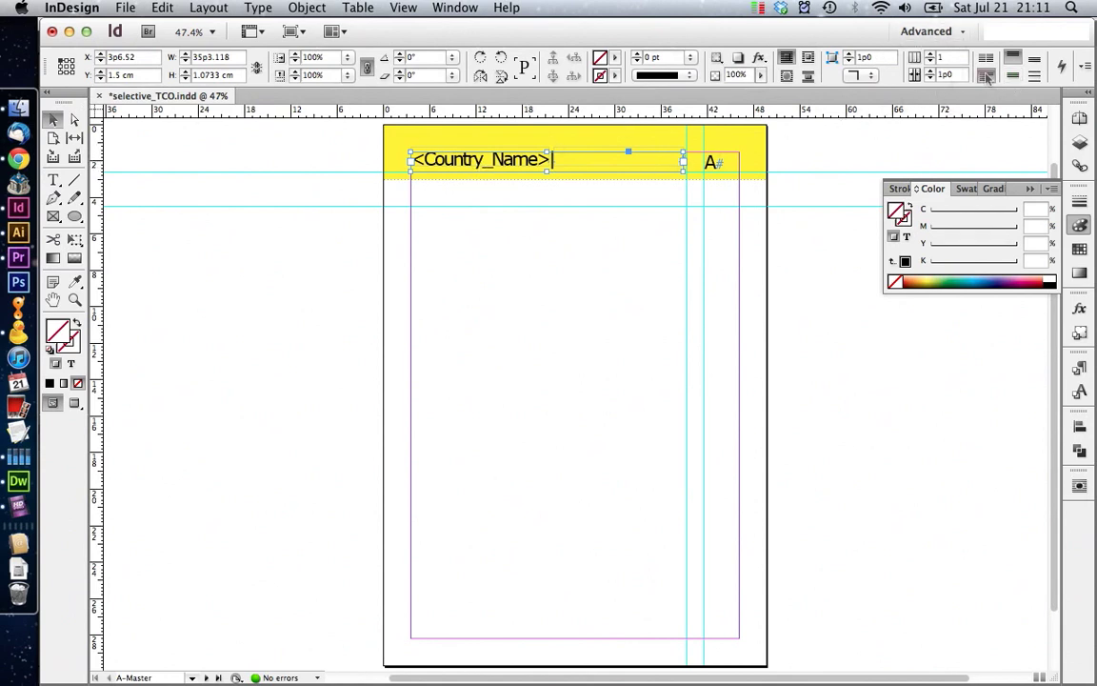
left_click(1011, 78)
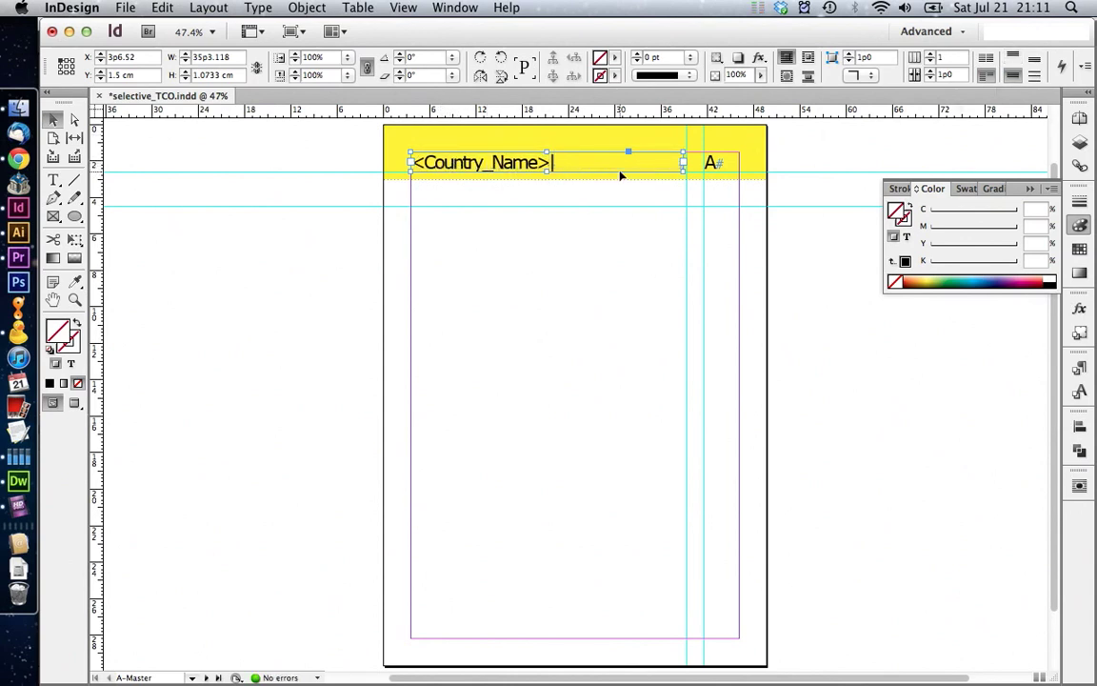
left_click(1079, 118)
- Check the running headers on pages 3, 4 and 5, including Rice, then go to the page 1 contents
double_click(939, 342)
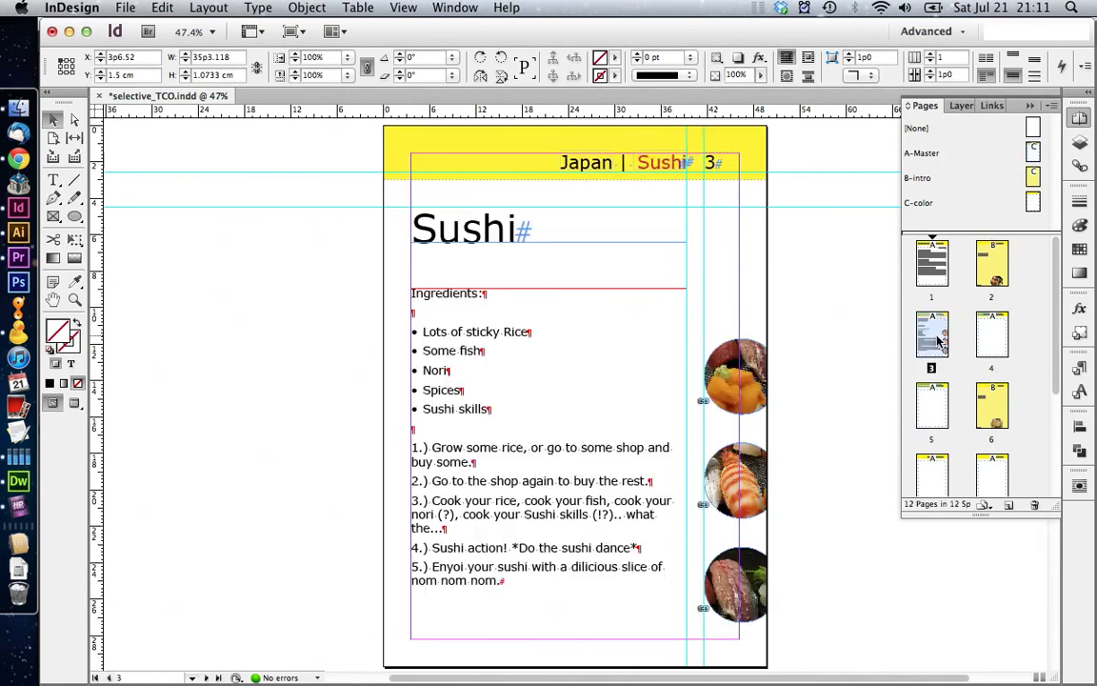
double_click(989, 333)
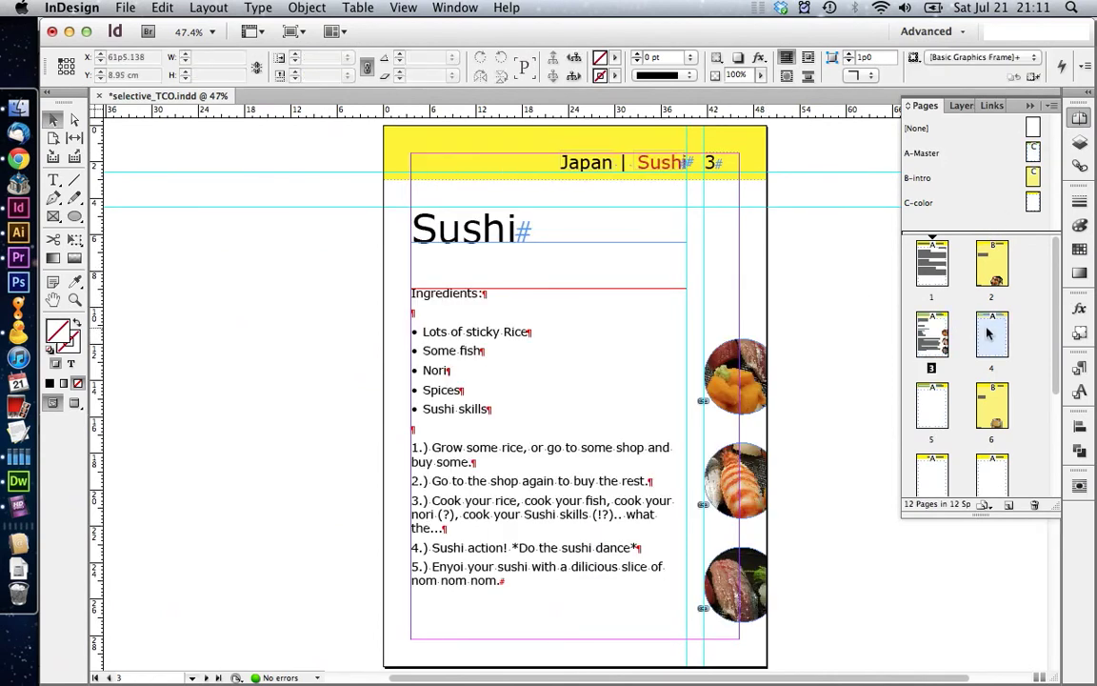
double_click(940, 394)
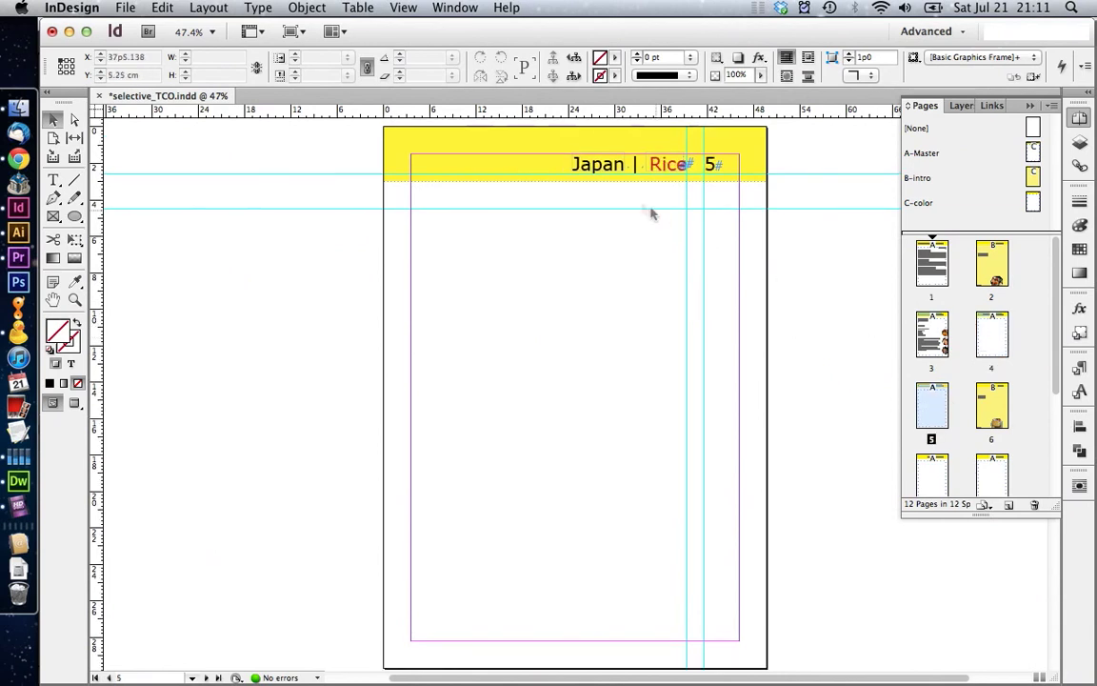
double_click(634, 165)
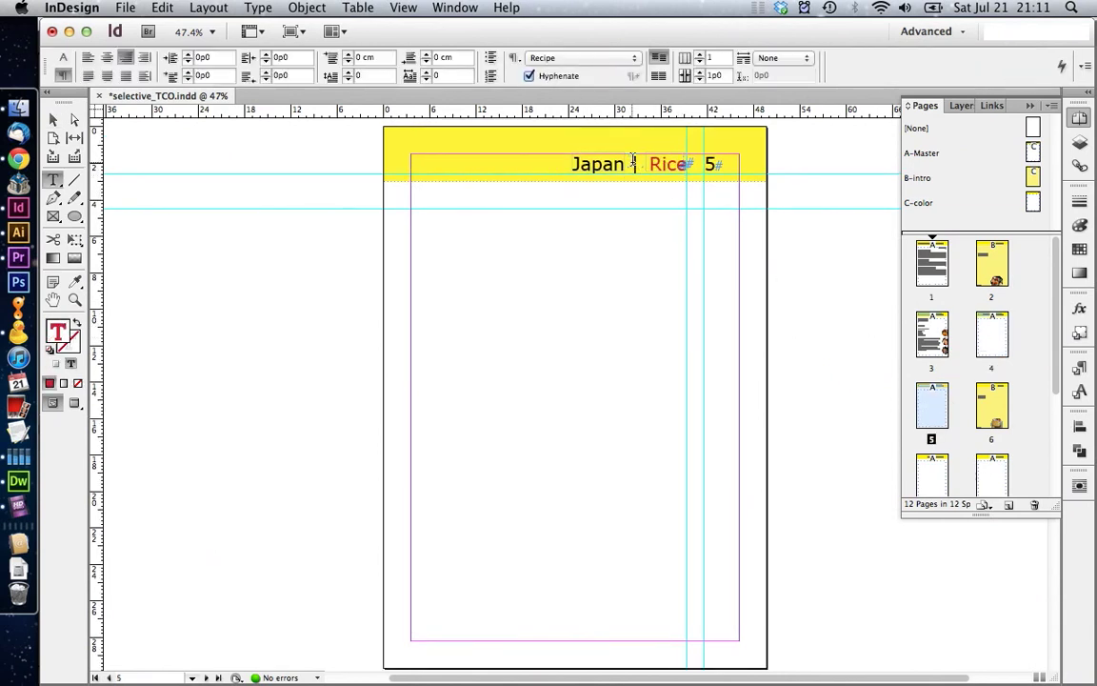
double_click(666, 165)
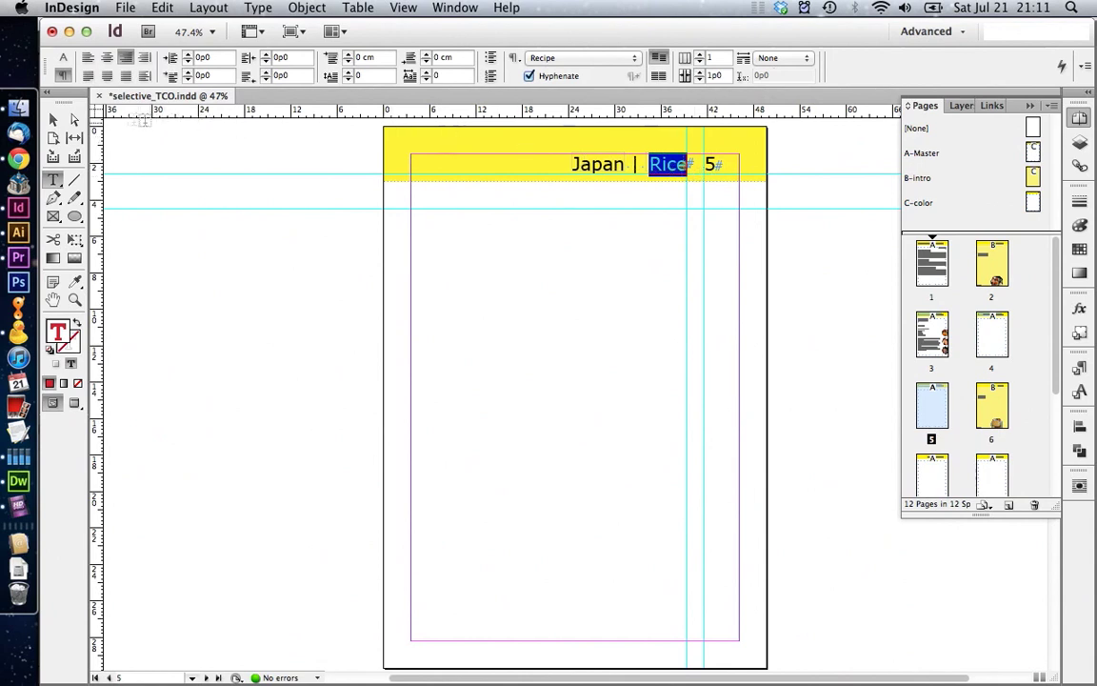
left_click(54, 118)
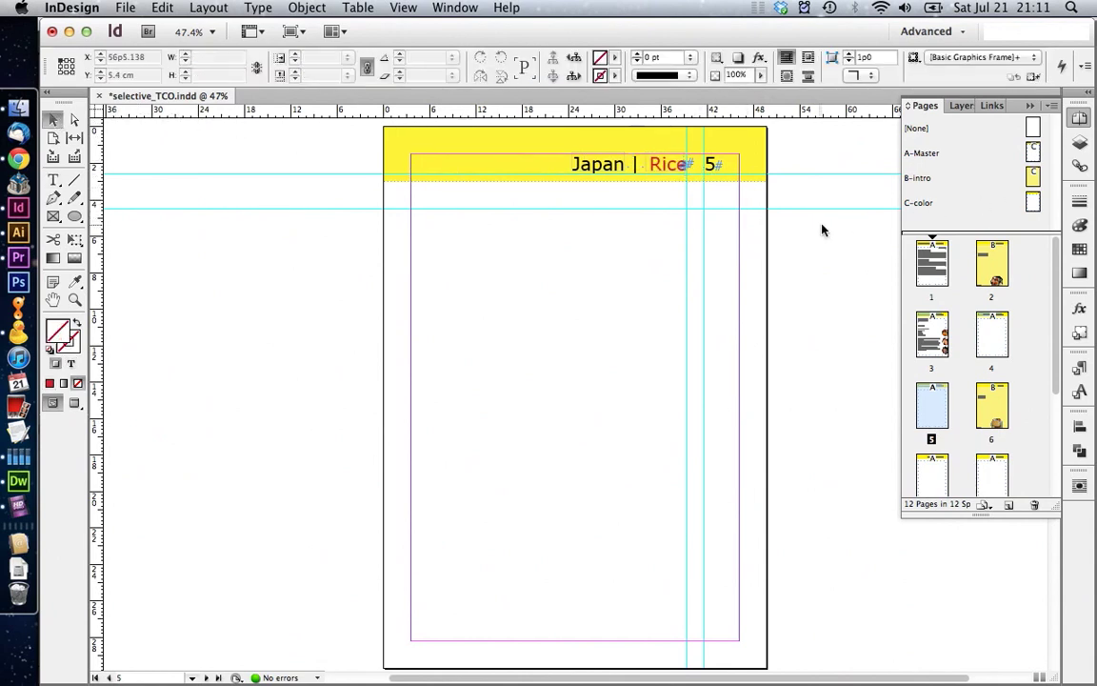
double_click(933, 261)
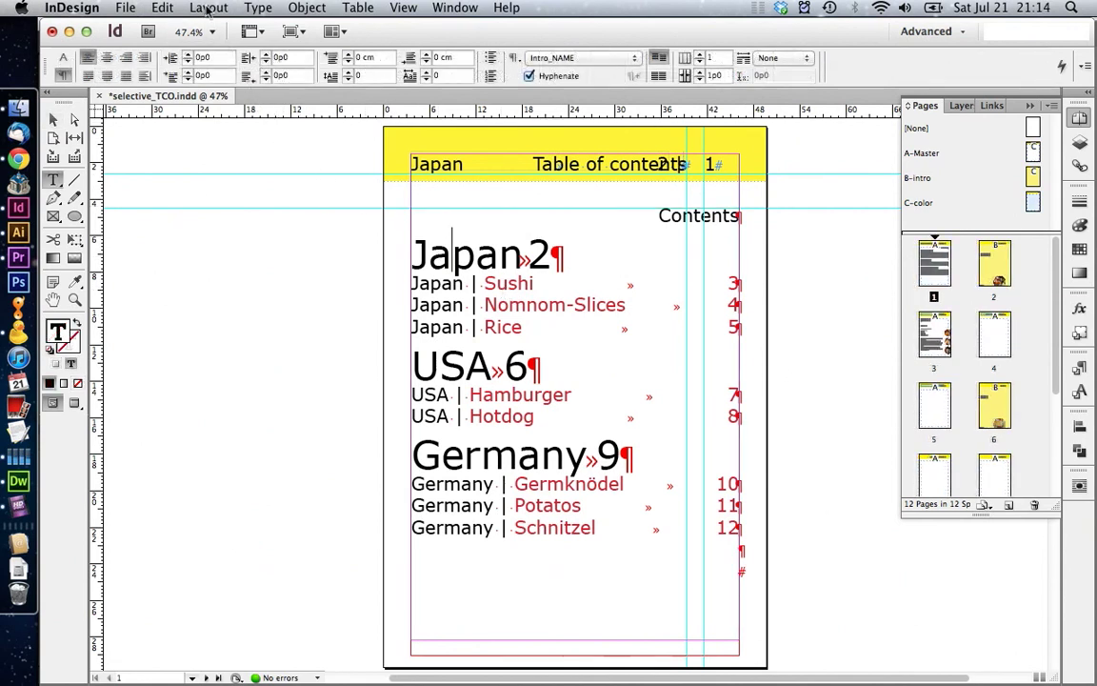
- In the Main TOC style, remove Header and add Recipe to the included paragraph styles
left_click(208, 7)
left_click(270, 450)
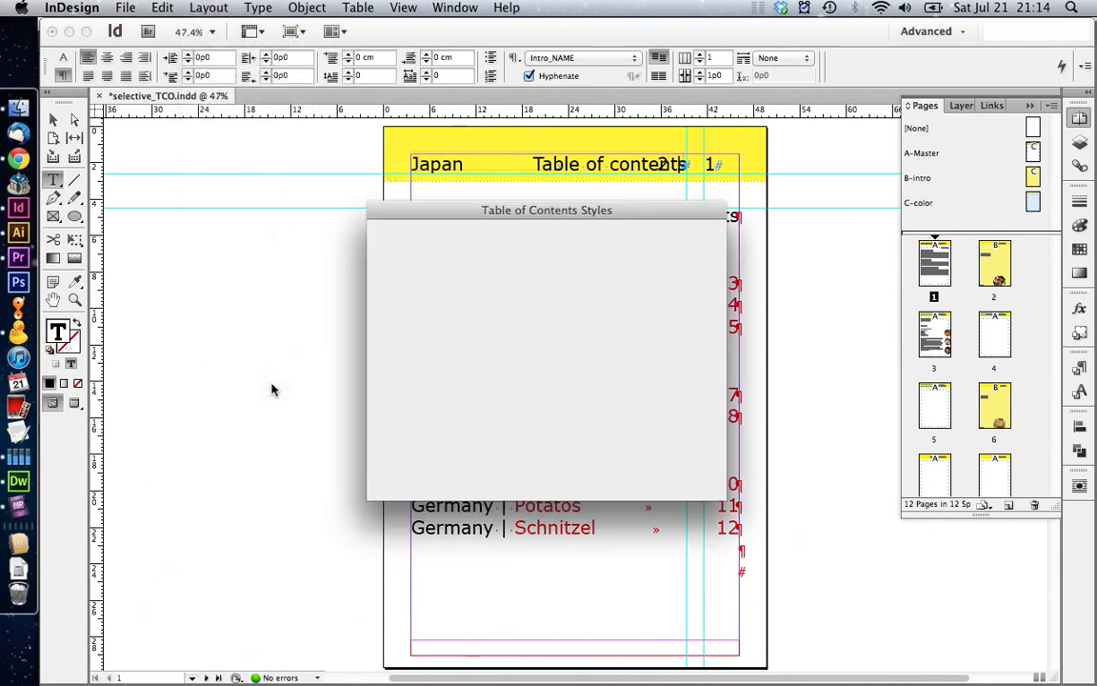
mouse_move(419, 211)
left_mouse_down()
mouse_move(341, 266)
mouse_move(317, 325)
left_mouse_up()
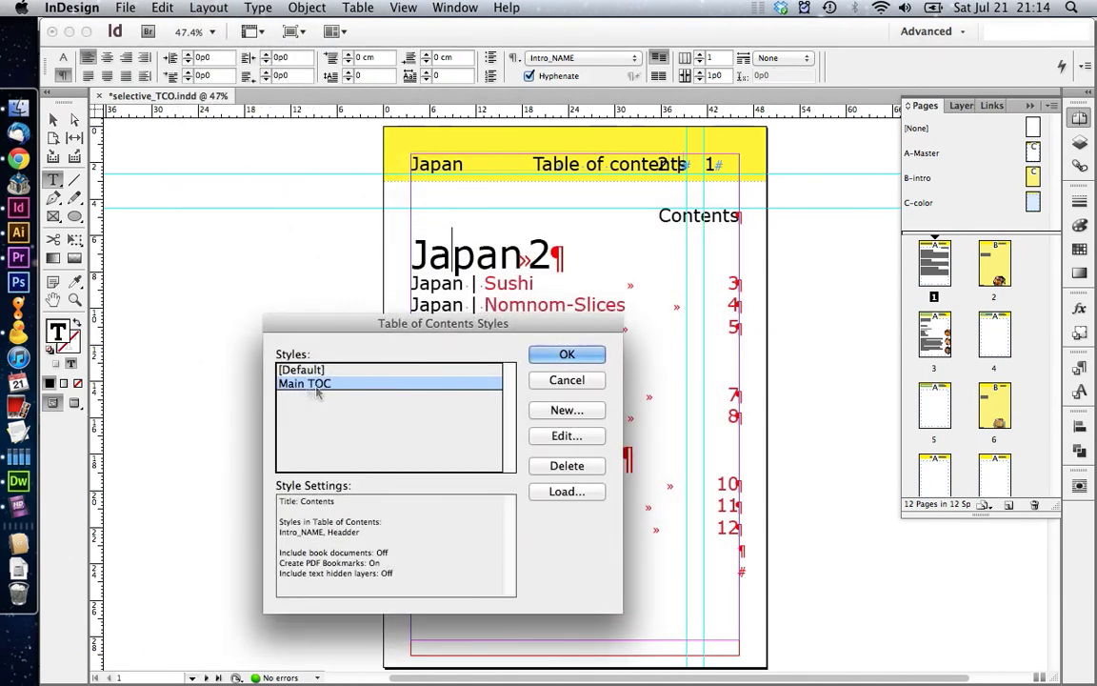
left_click(552, 435)
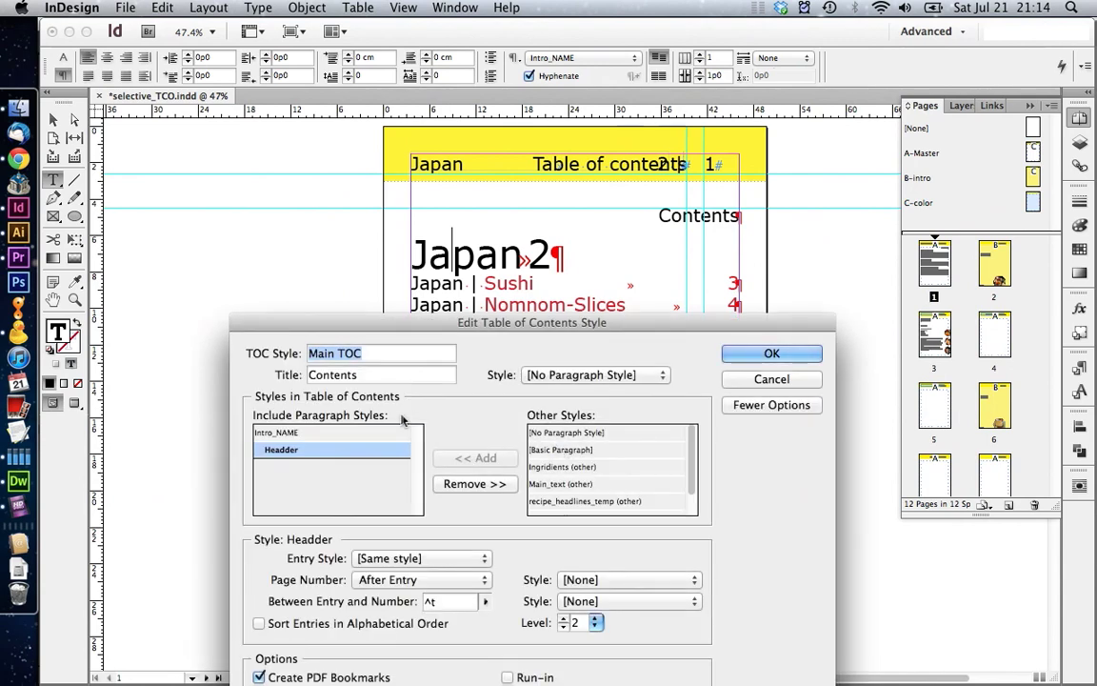
left_click_drag(398, 322, 374, 239)
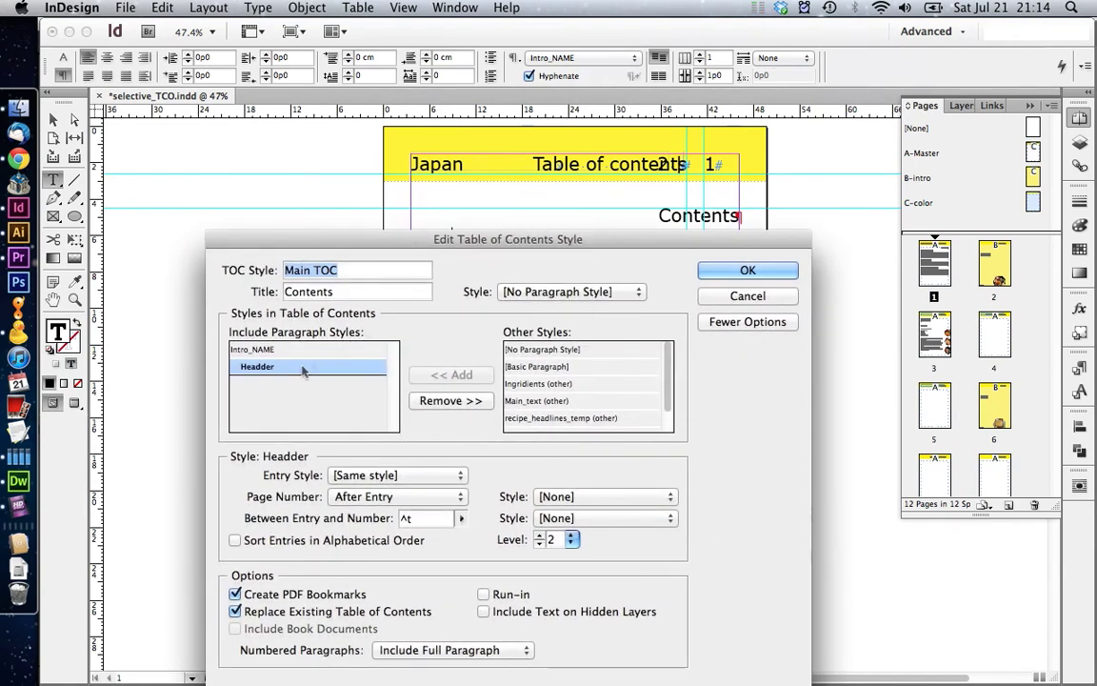
left_click(450, 400)
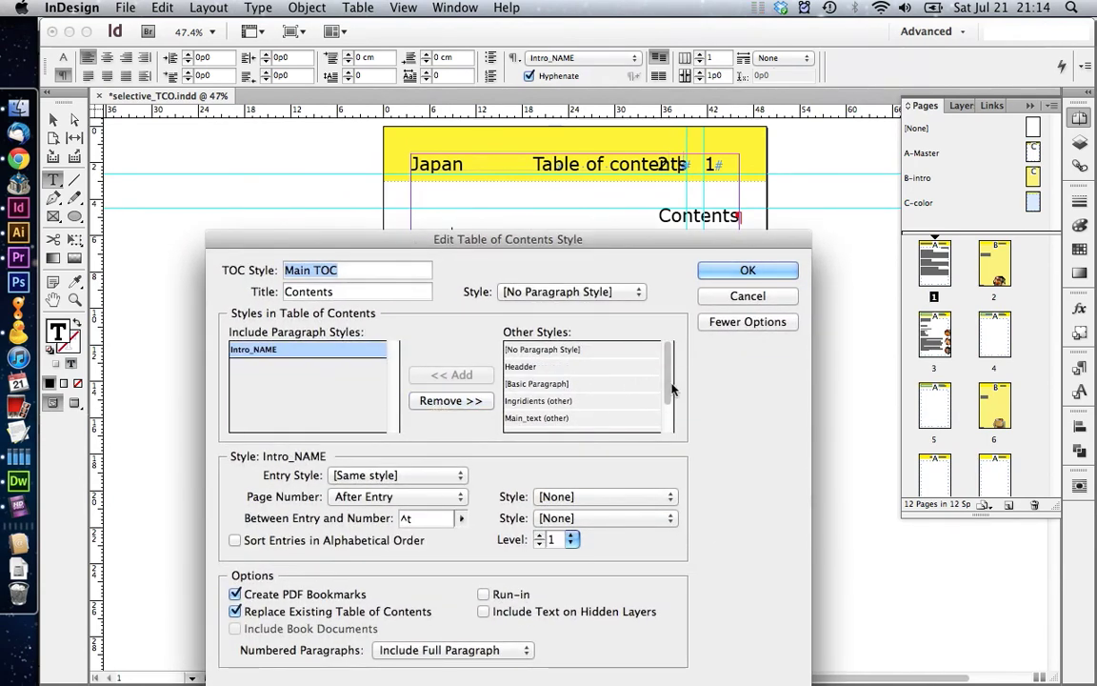
left_click_drag(673, 388, 661, 436)
left_click(550, 418)
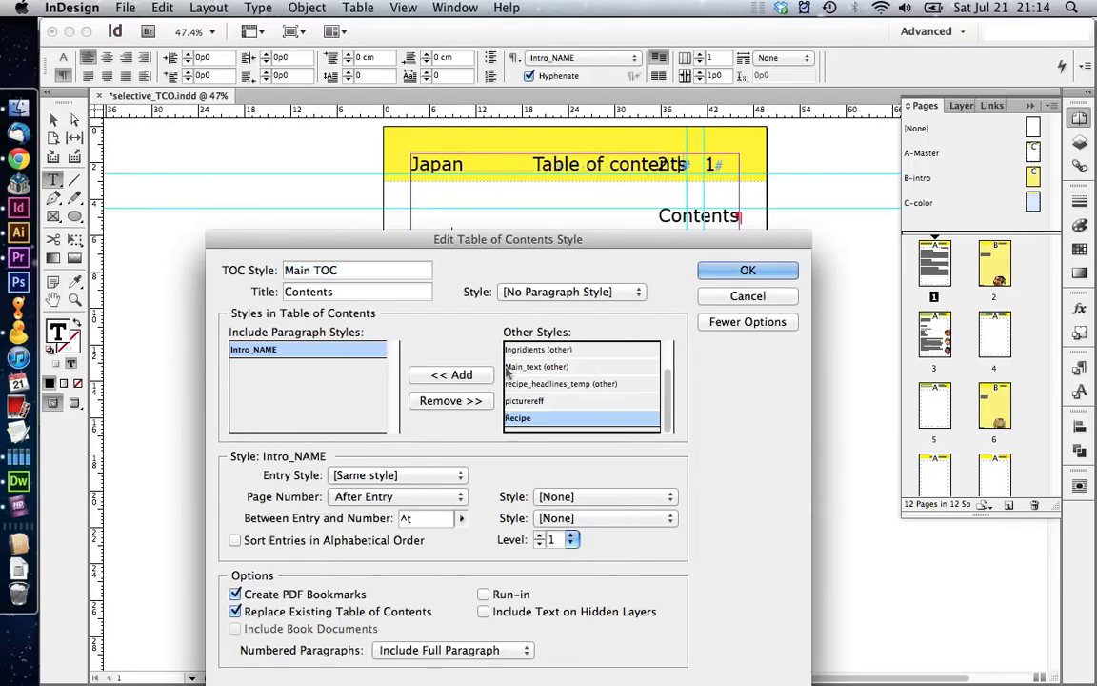
left_click(451, 374)
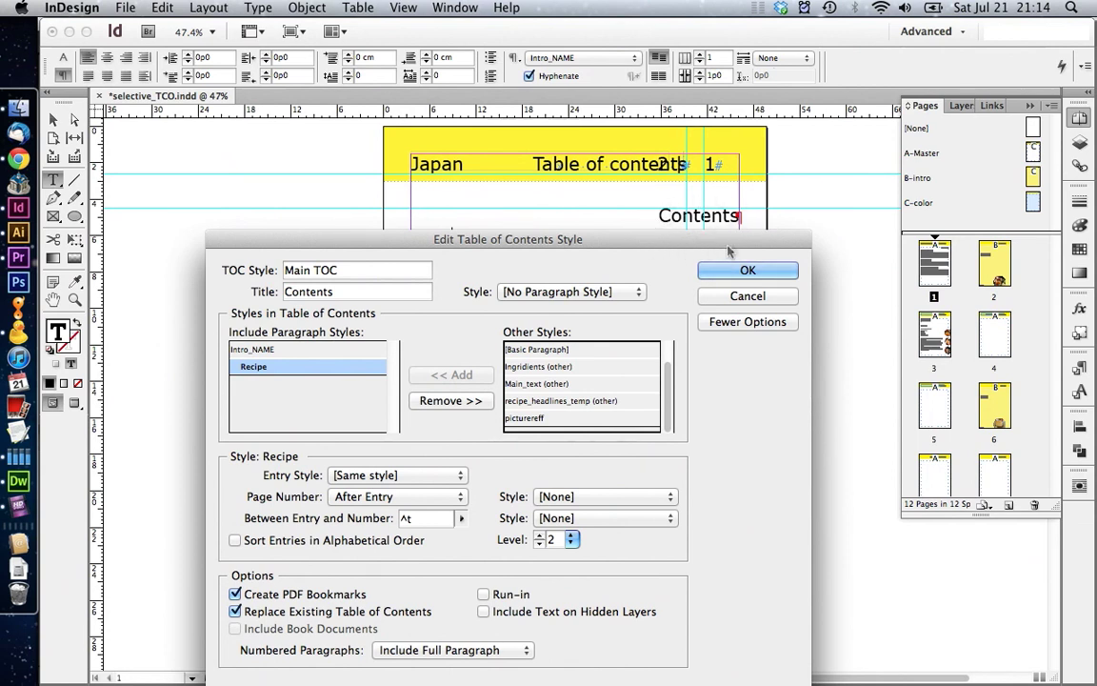
- Delete the 'Contents' title from the Main TOC style and confirm the changes
left_click(328, 292)
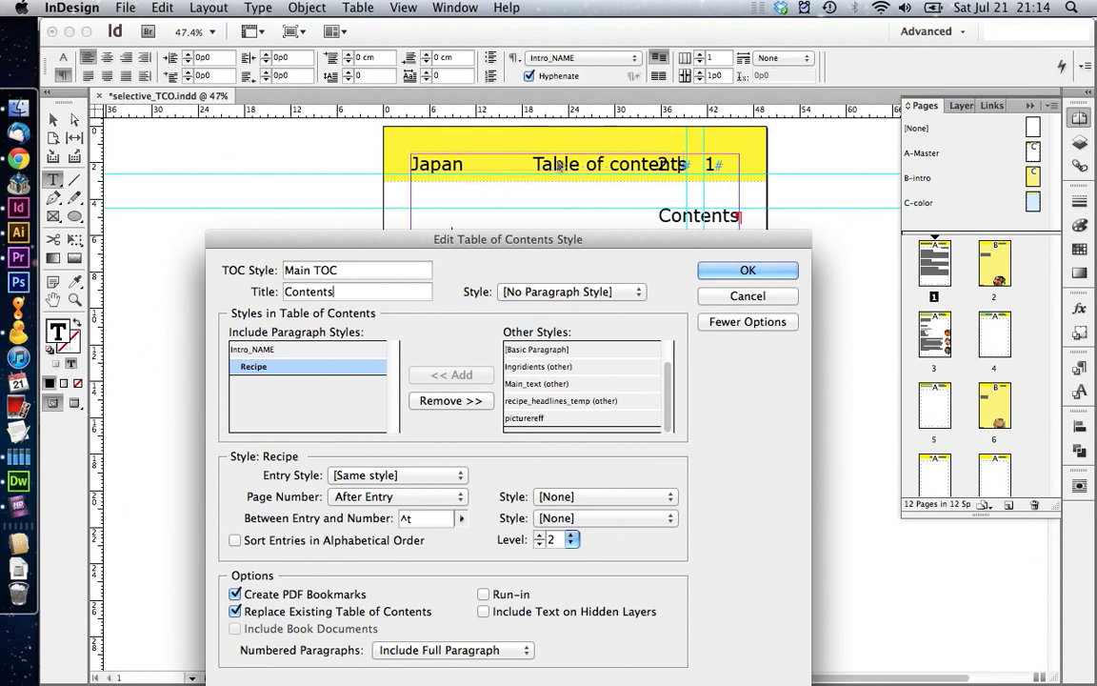
double_click(356, 283)
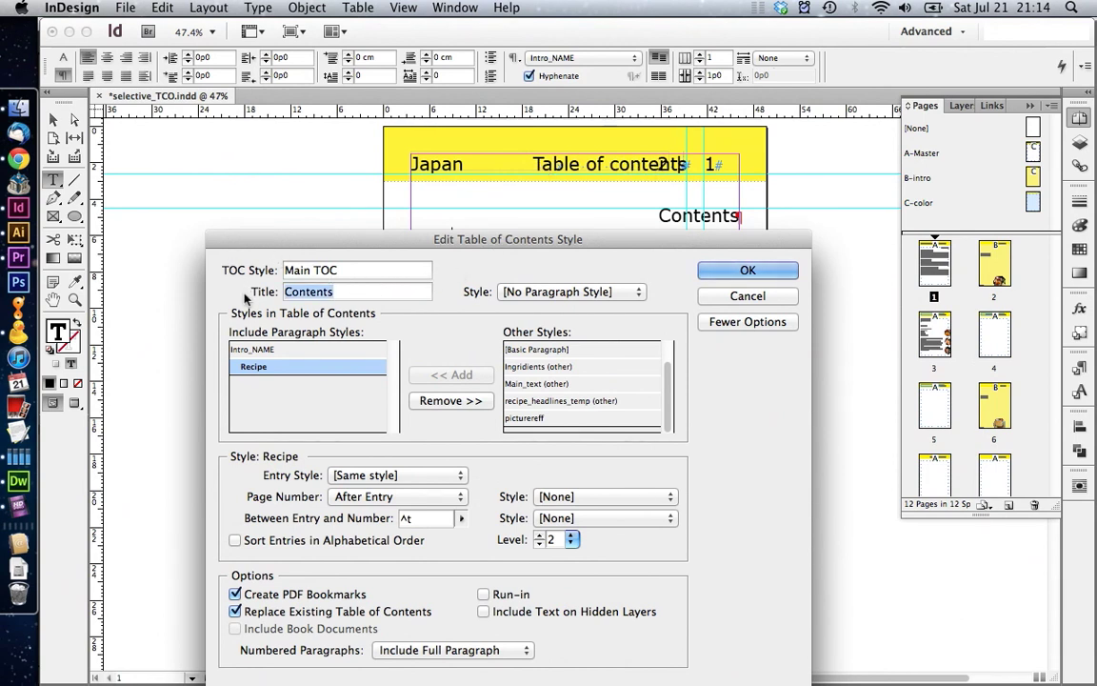
key("BackSpace")
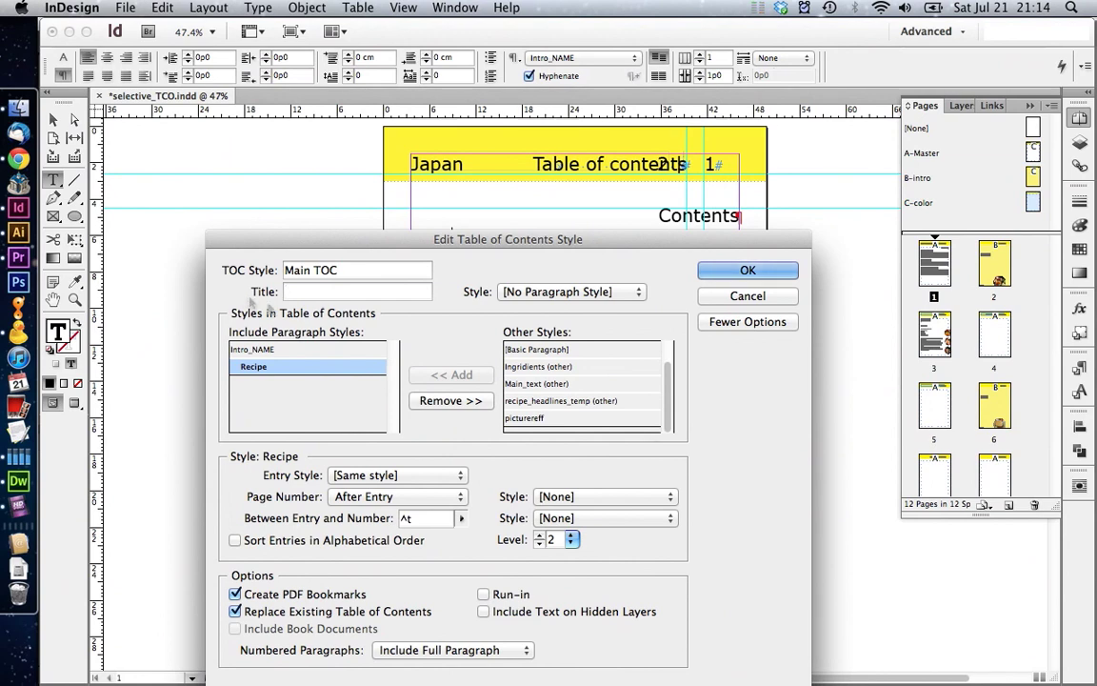
left_click(747, 271)
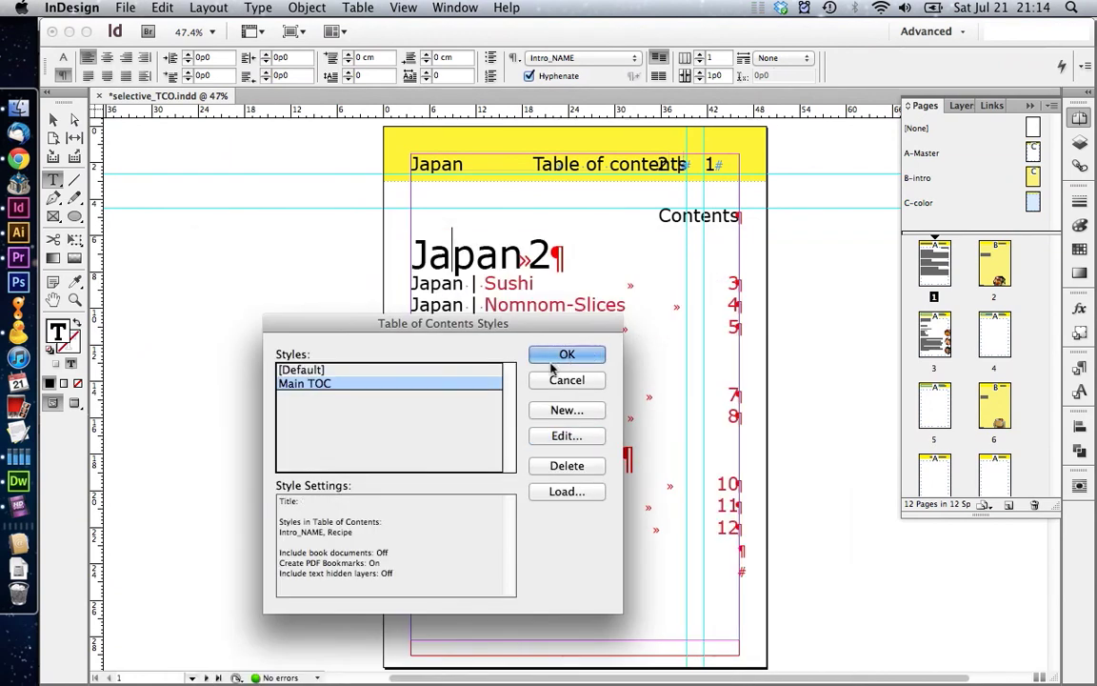
- Update the table of contents on page 1 using the revised Main TOC style
left_click(556, 355)
left_click(502, 326)
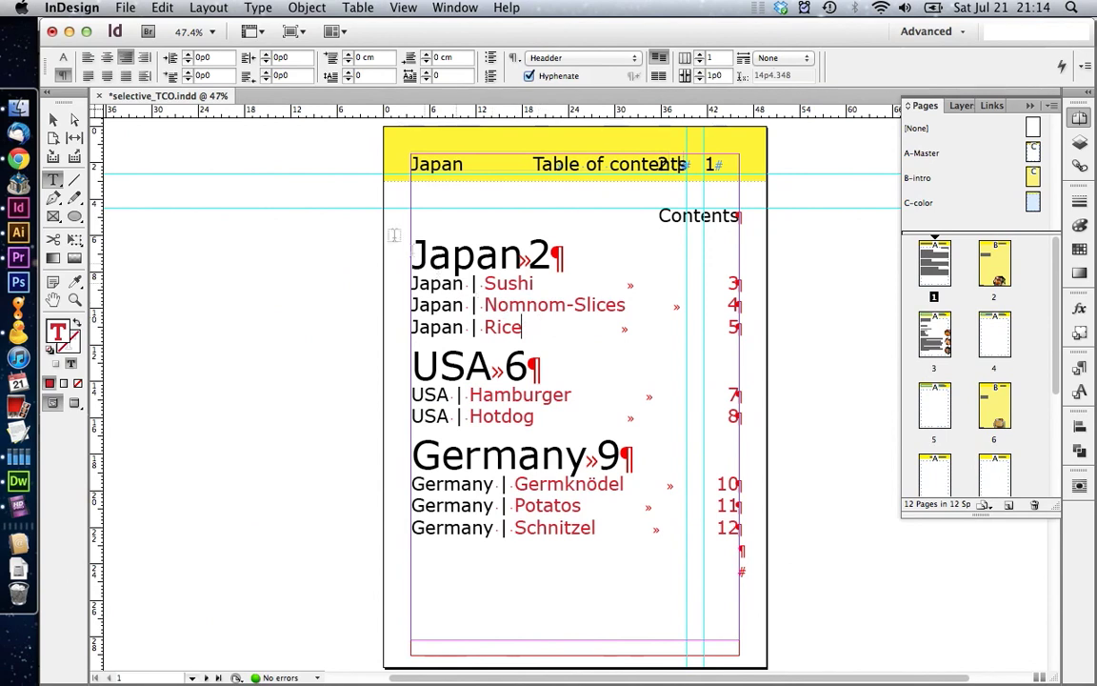
left_click(225, 9)
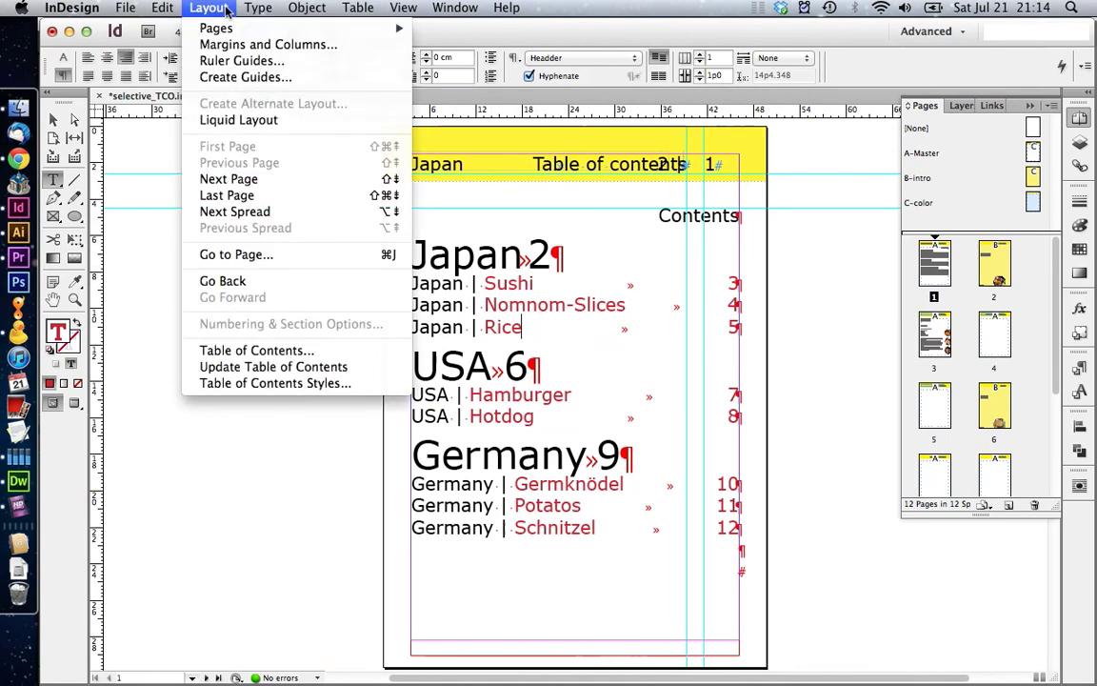
left_click(258, 369)
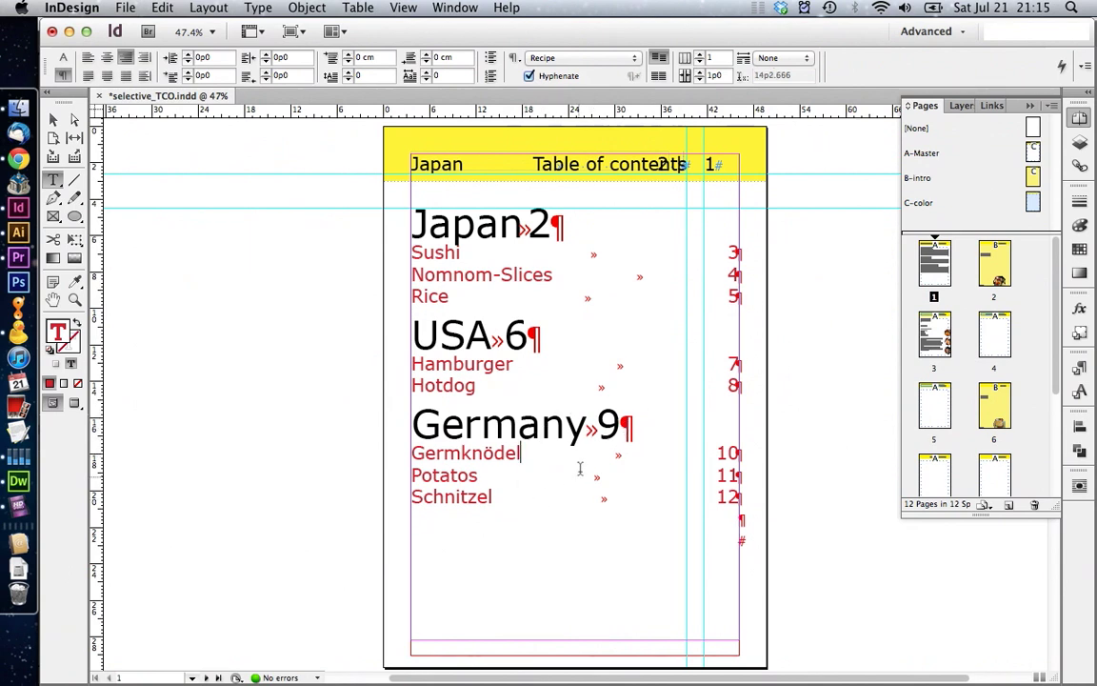
- Inspect the paragraph styles of the Germknödel entry and the Germany heading
double_click(495, 455)
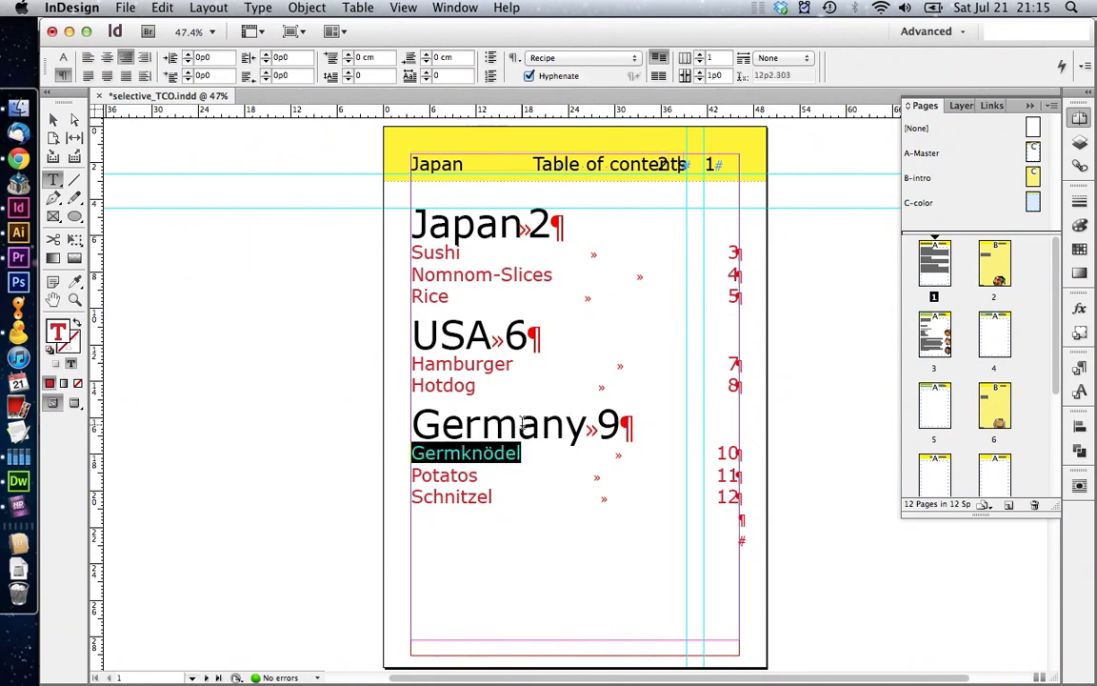
double_click(473, 425)
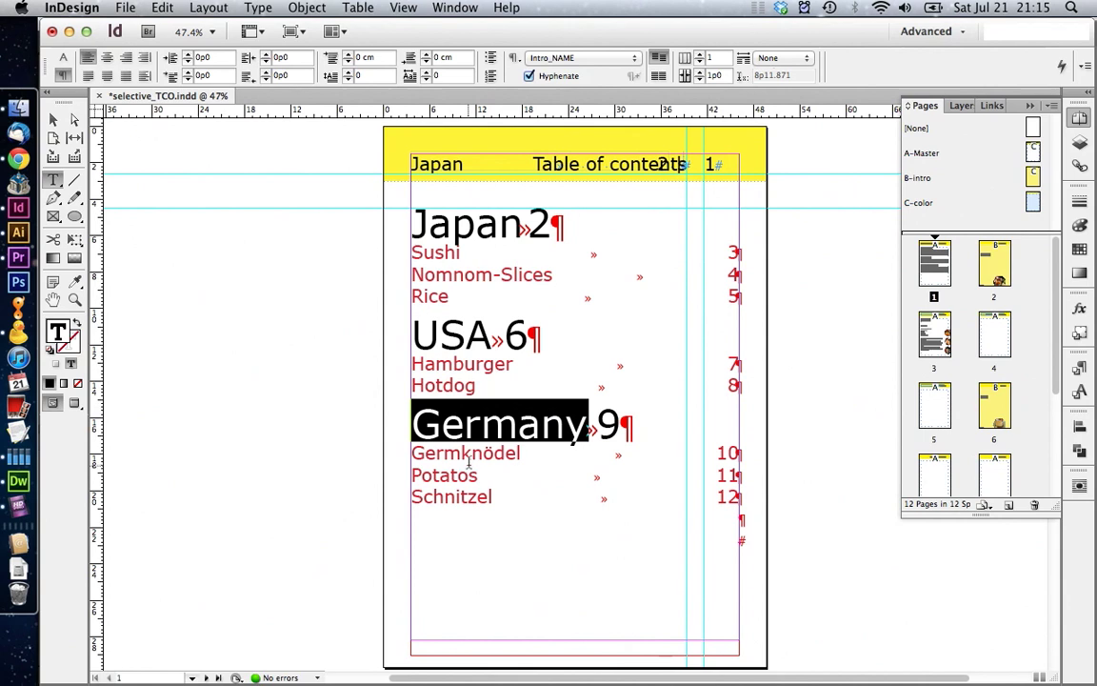
double_click(468, 454)
left_click(408, 443)
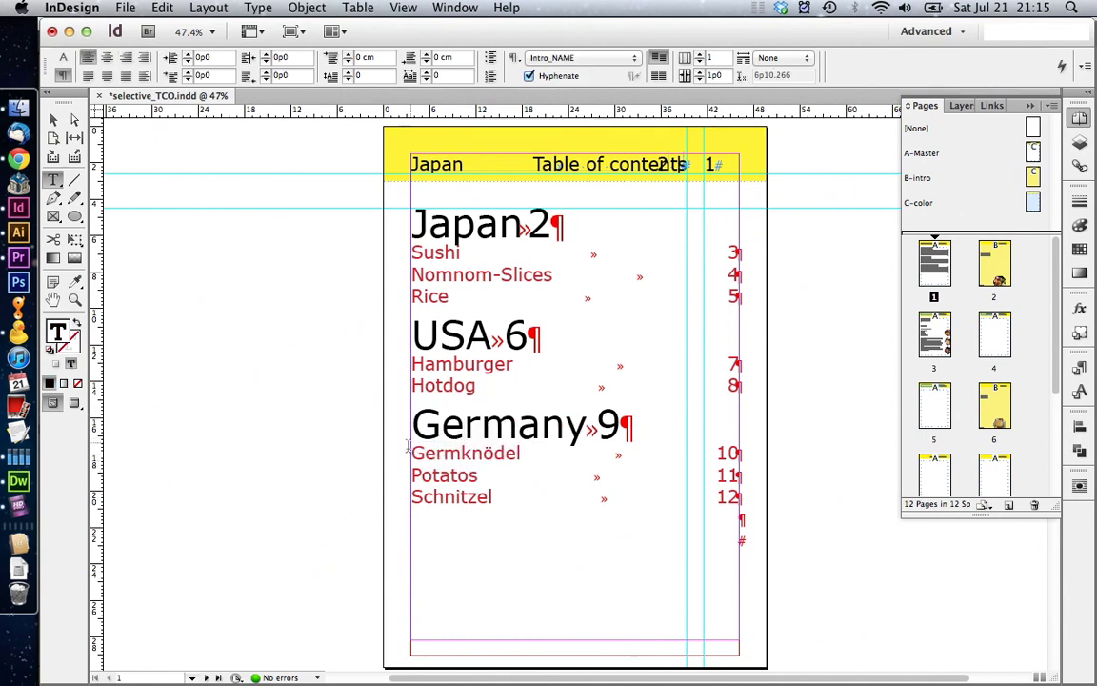
left_click(209, 7)
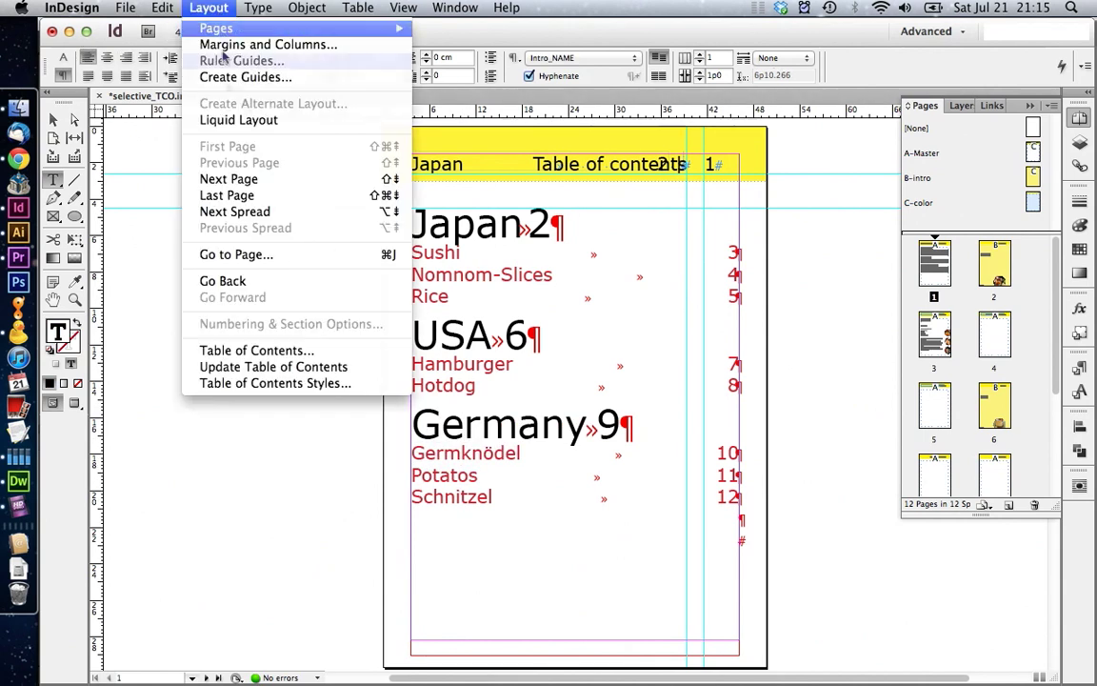
left_click(276, 385)
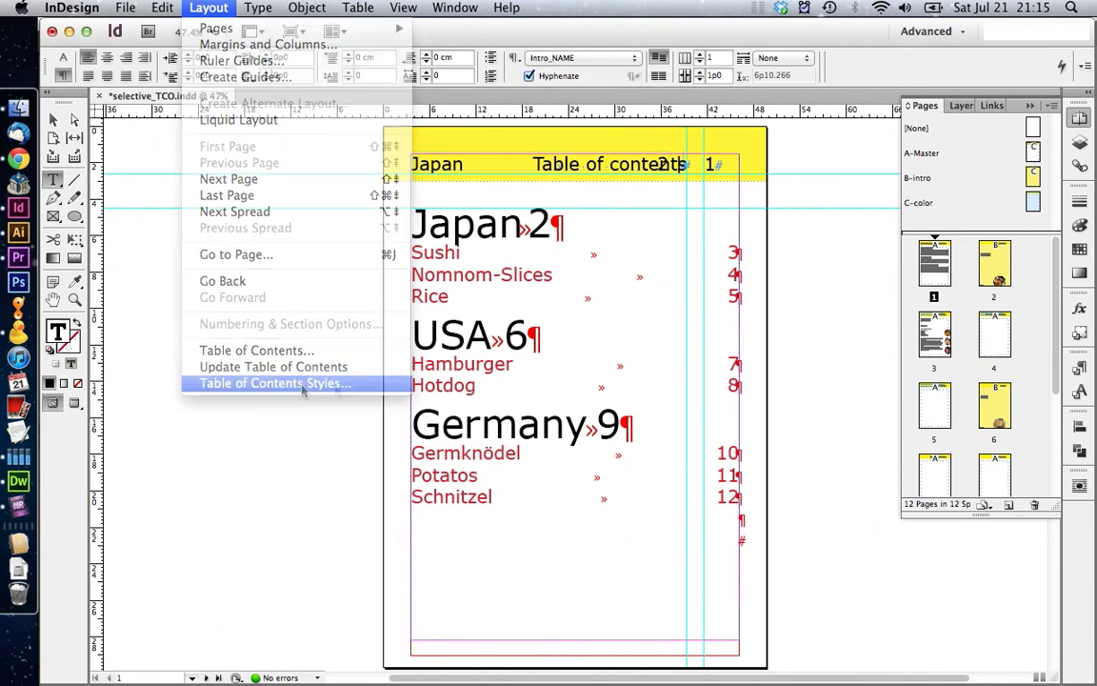
left_click(565, 436)
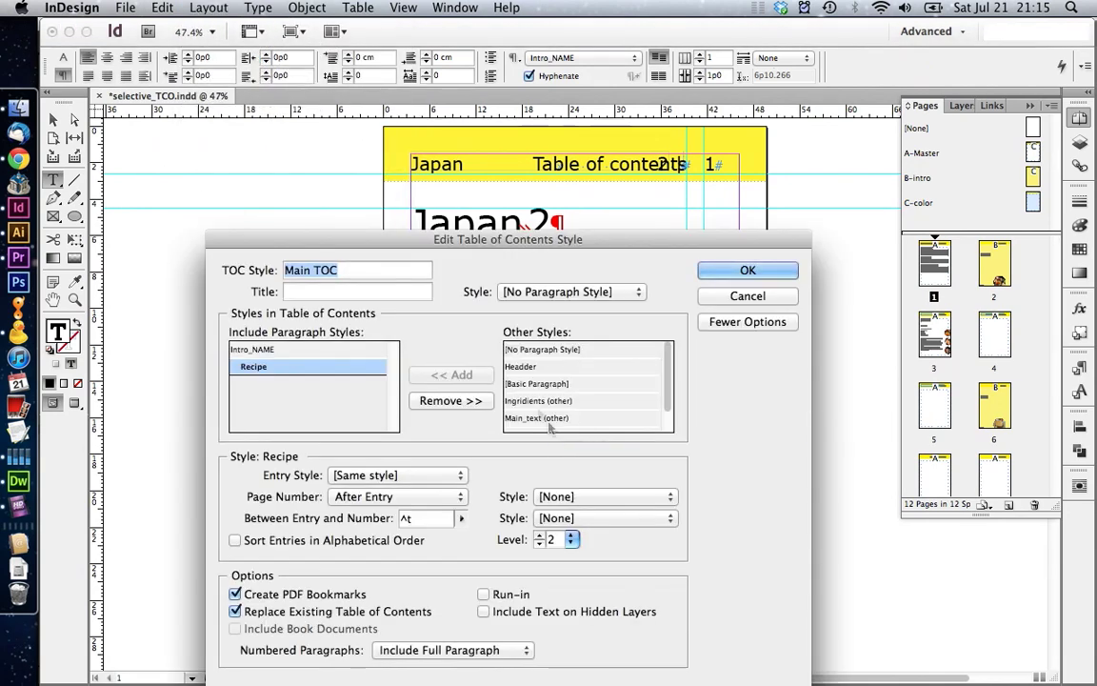
left_click(417, 475)
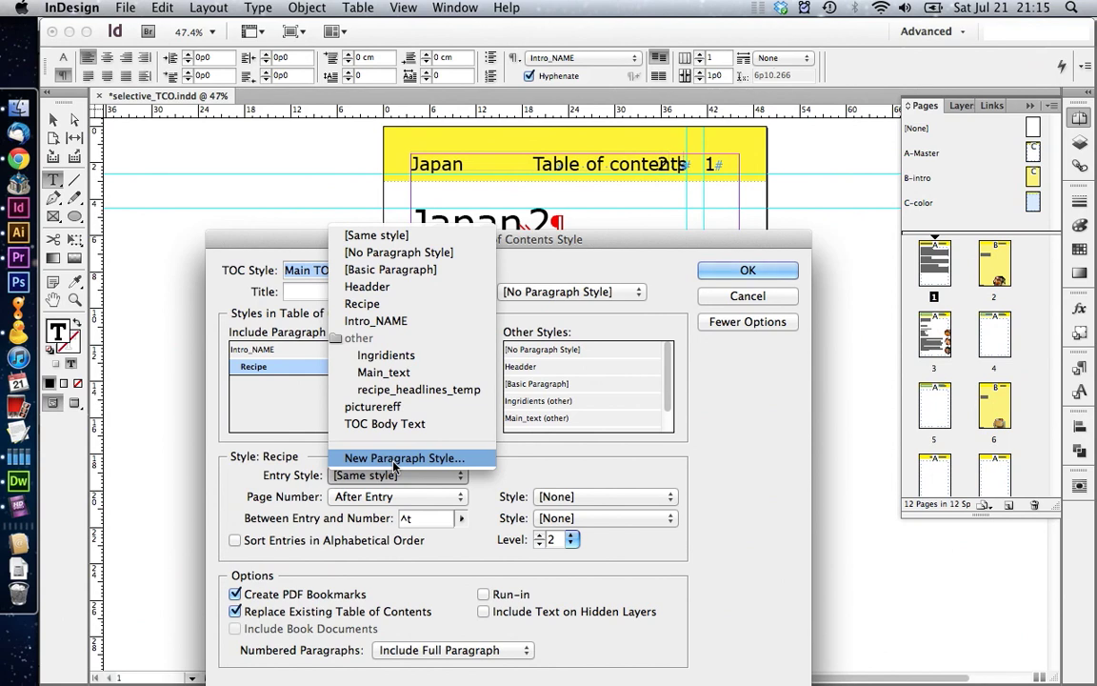
key("Escape")
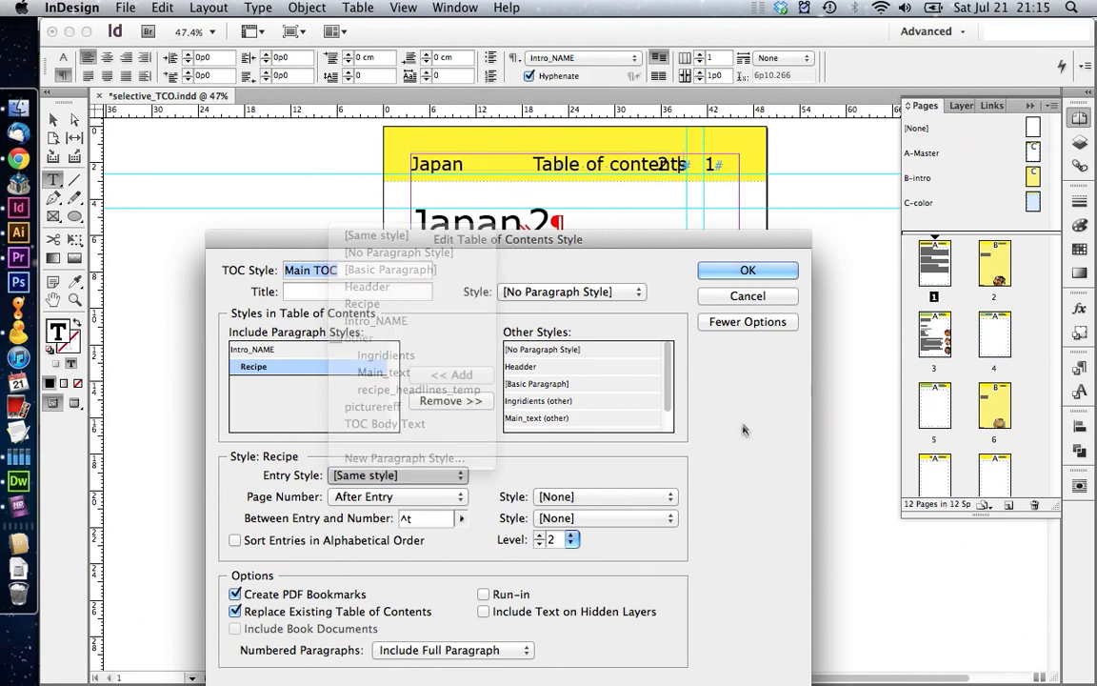
left_click(752, 295)
left_click(571, 380)
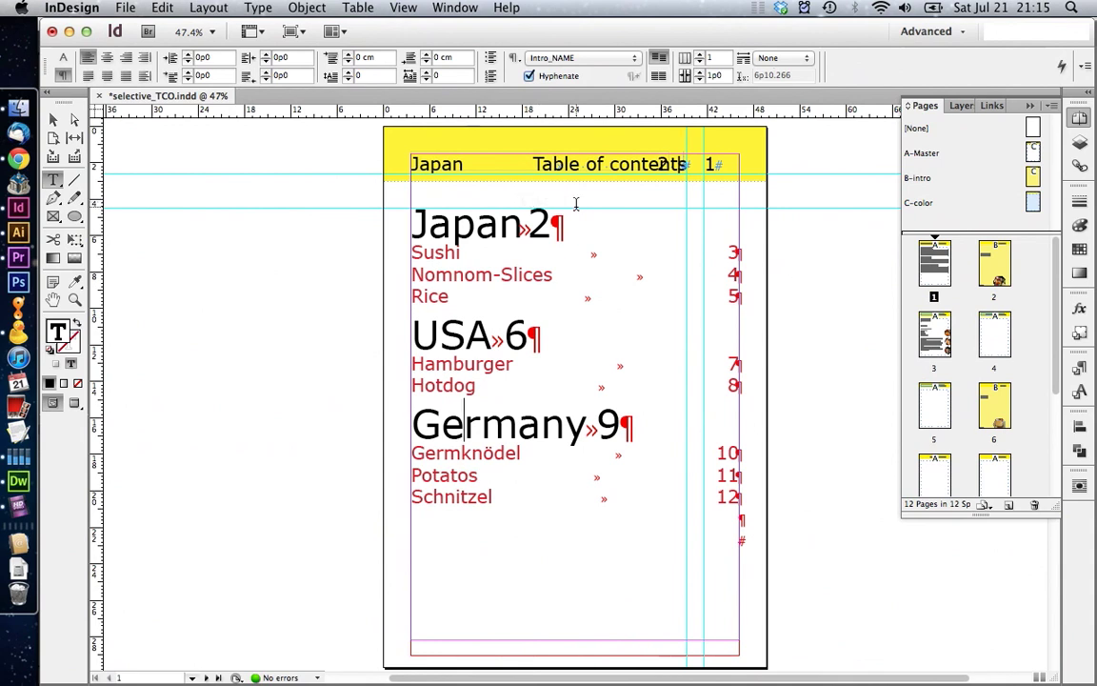
left_click(54, 119)
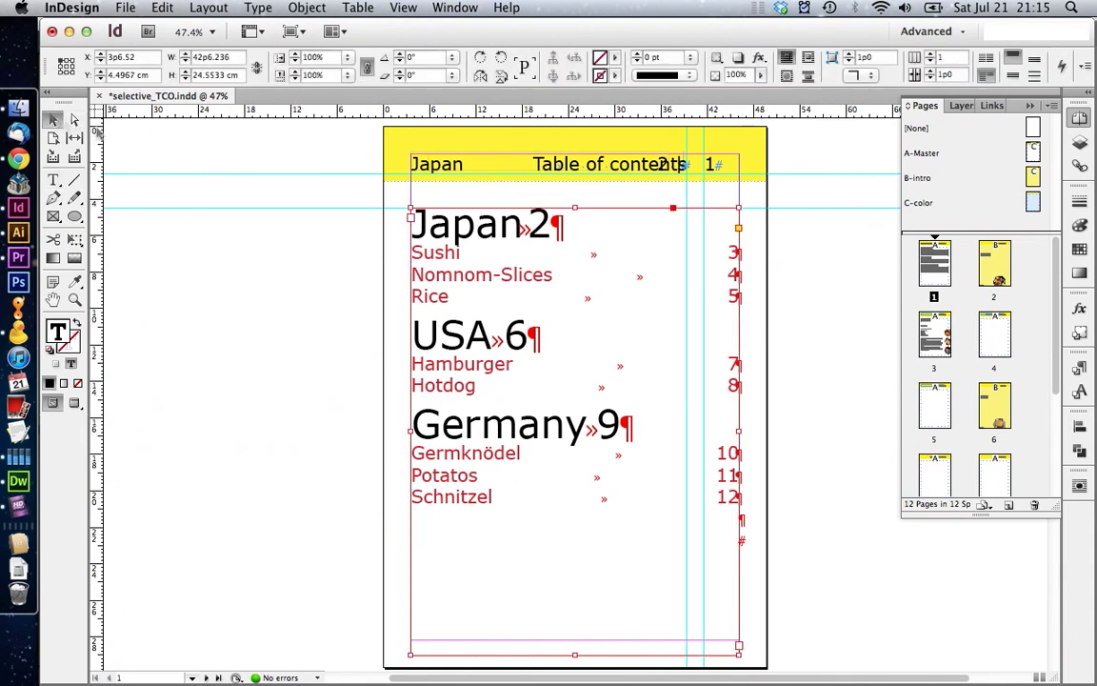
- Apply the C-color master to page 1, the table of contents page
left_click(488, 179)
left_click(447, 172)
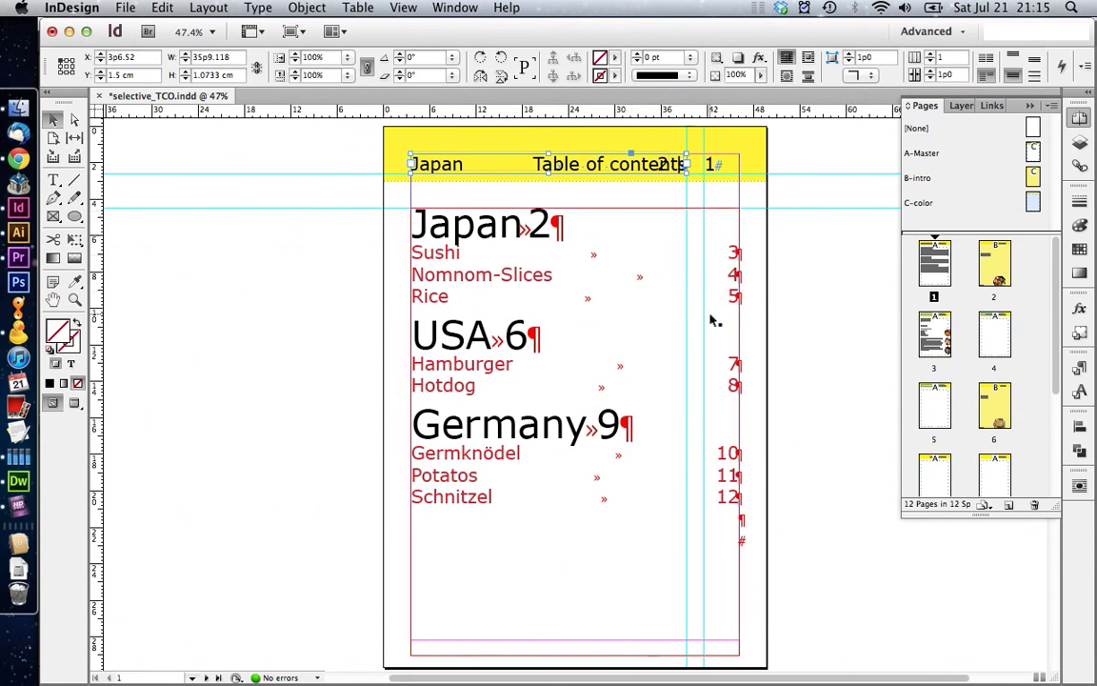
left_click(783, 291)
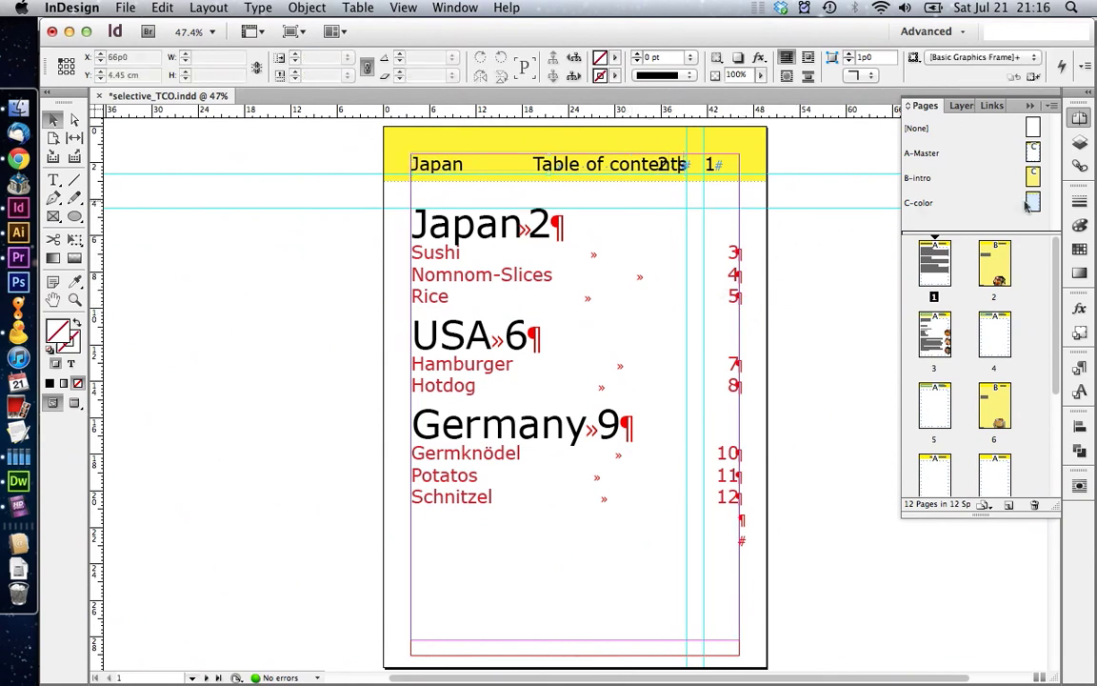
left_click_drag(1033, 204, 934, 262)
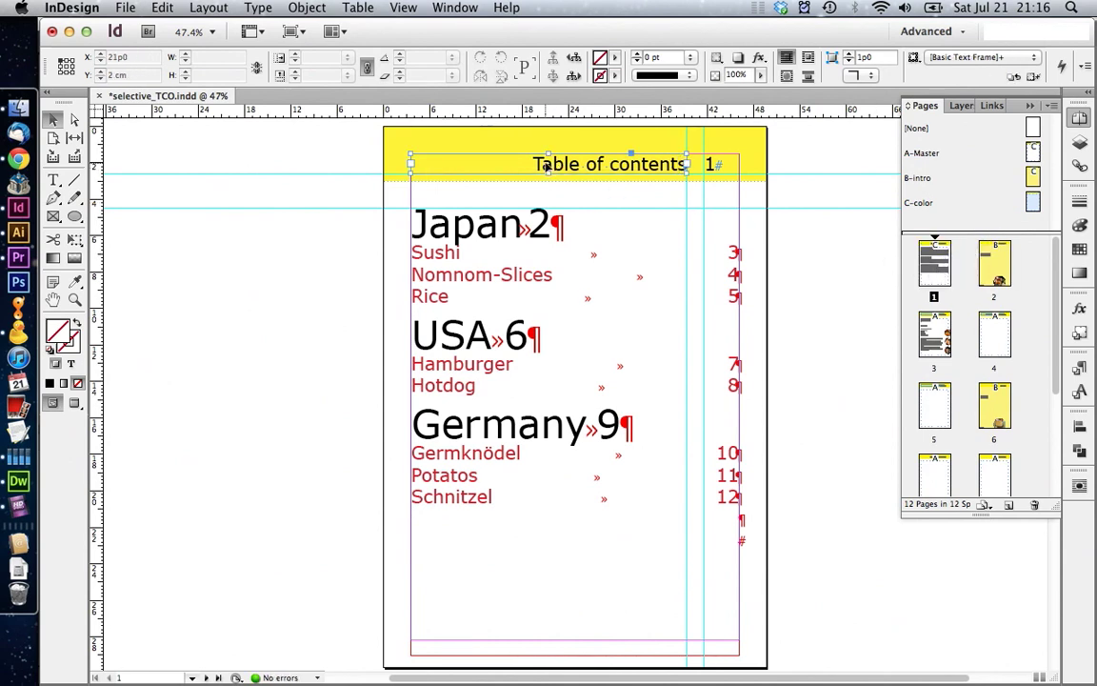
- Look at the C-color master, then open page 2, the Japan intro page
left_click(508, 172)
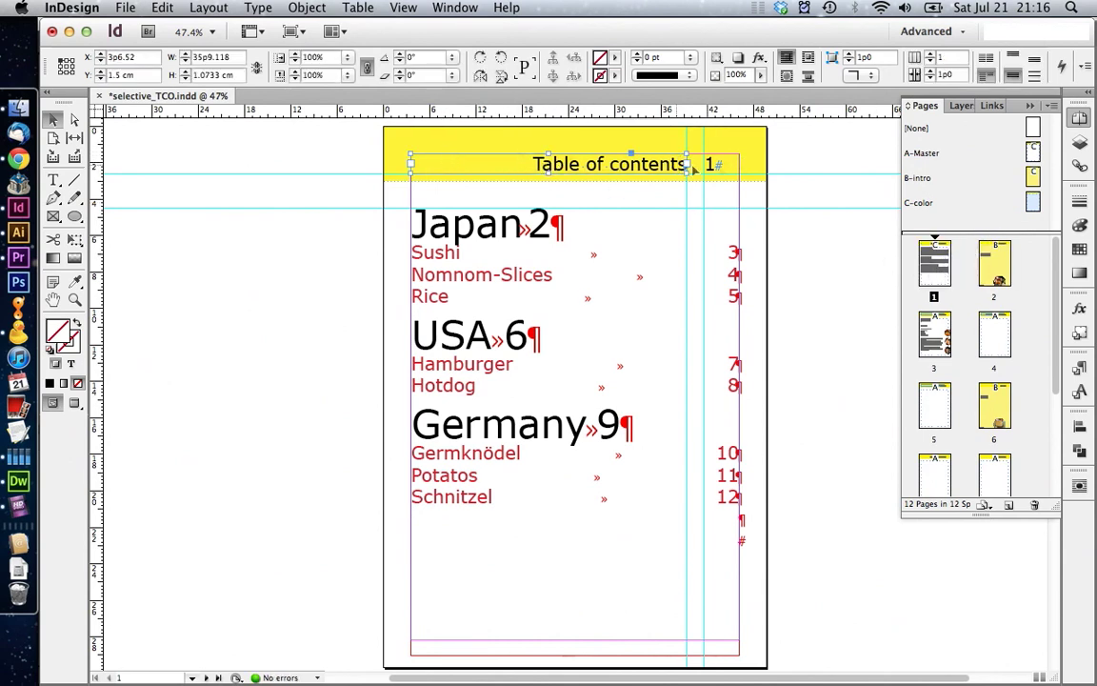
double_click(1035, 203)
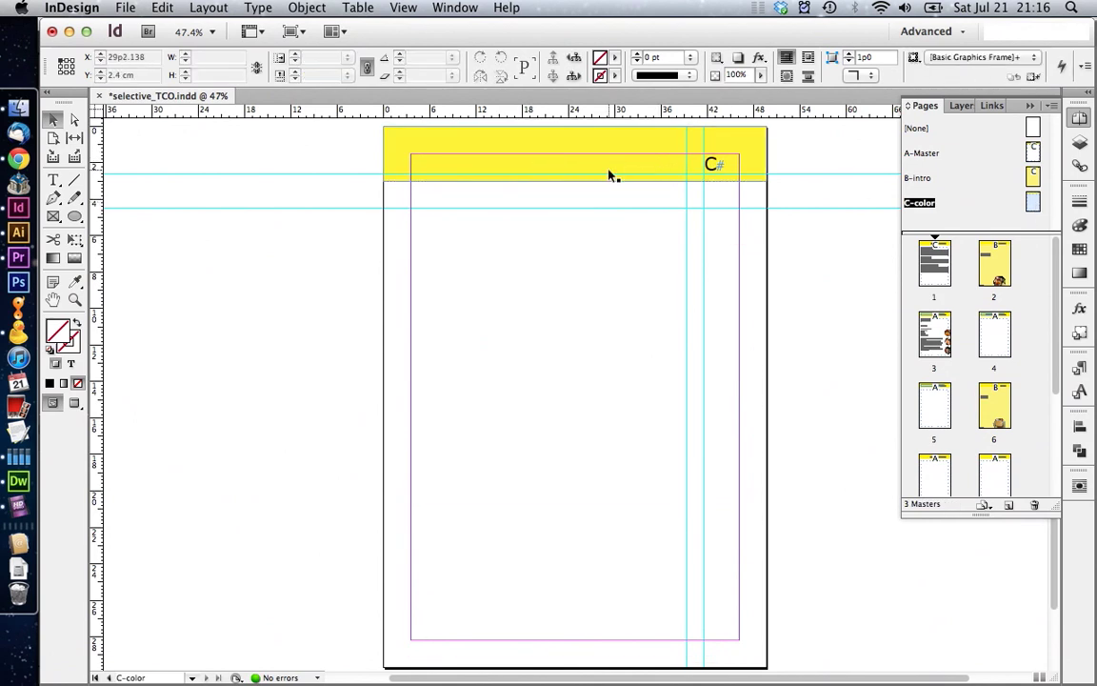
double_click(995, 262)
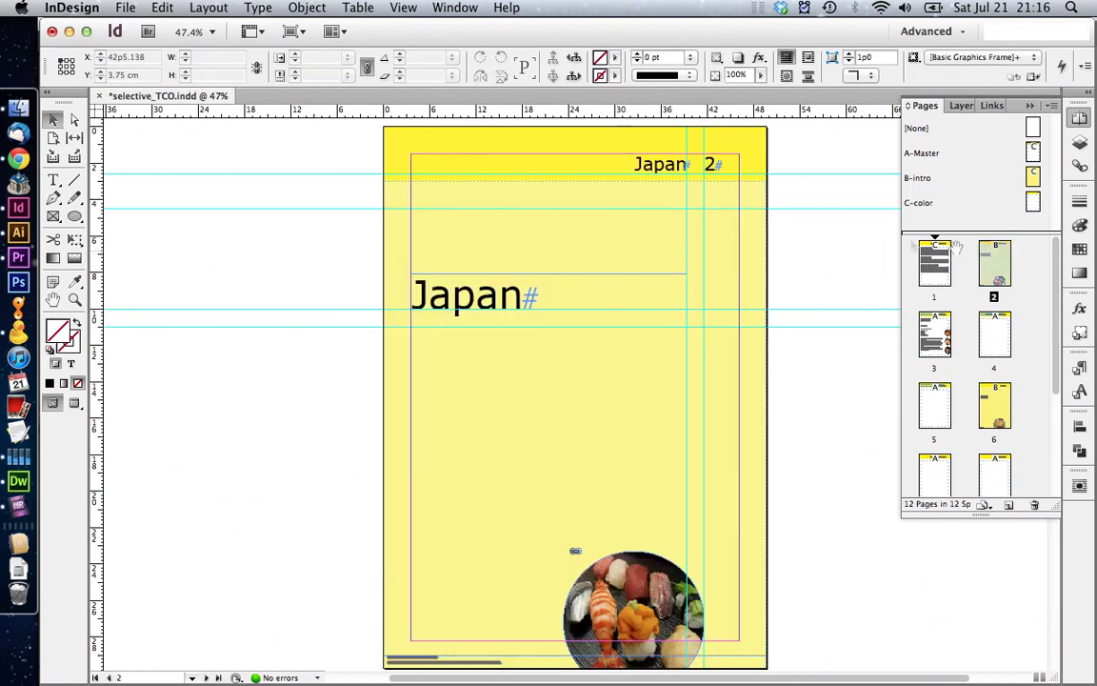
- Delete the country header frames from page 2 (Japan) and page 9 (Germany)
left_click(623, 167)
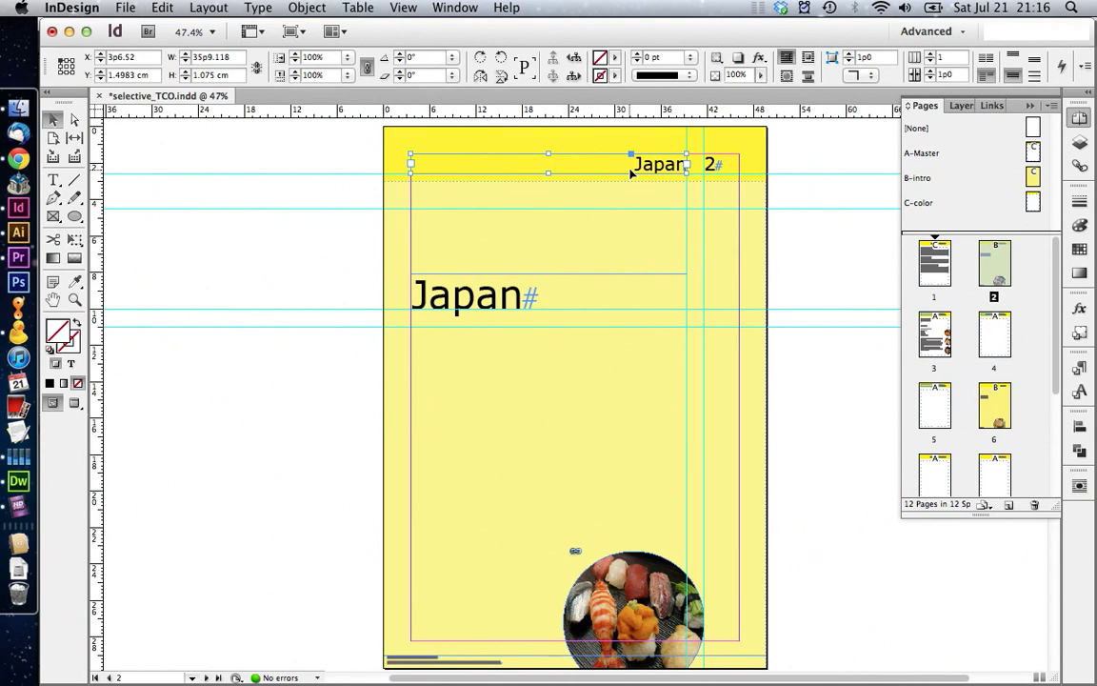
key("Delete")
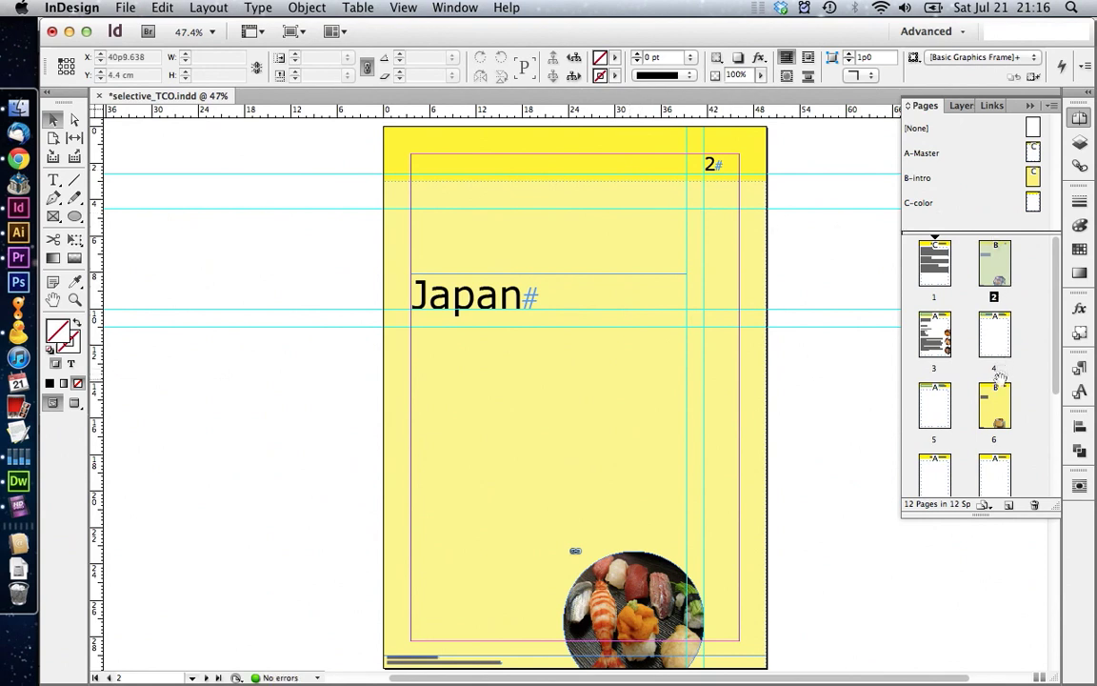
double_click(994, 402)
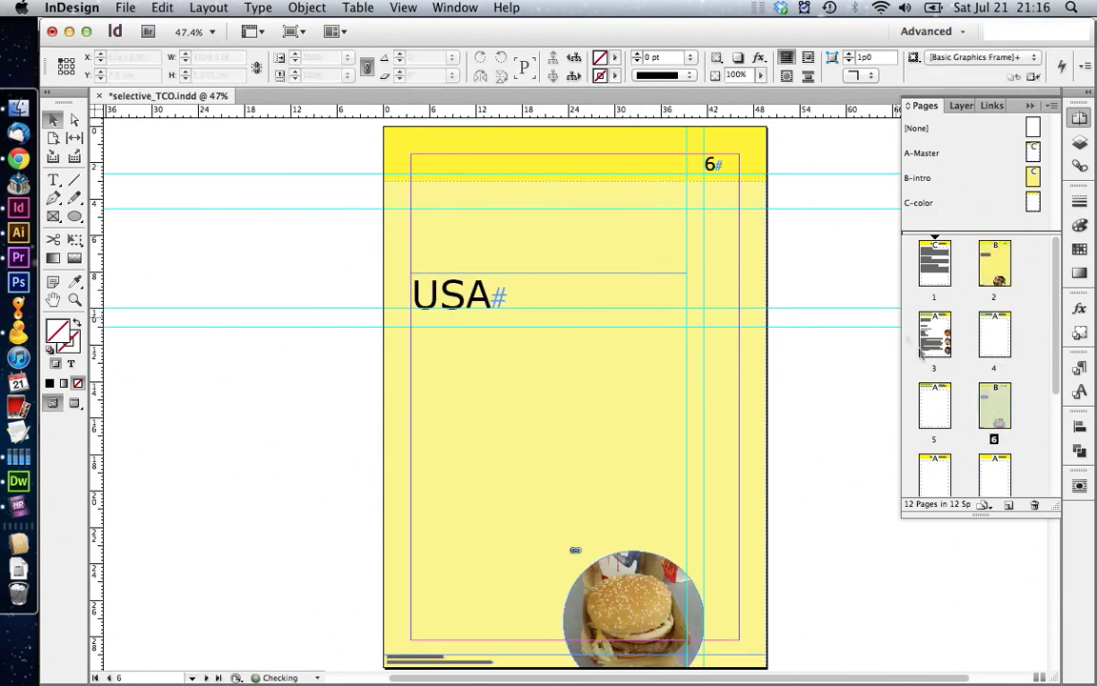
scroll(948, 371, "down", 4)
double_click(933, 381)
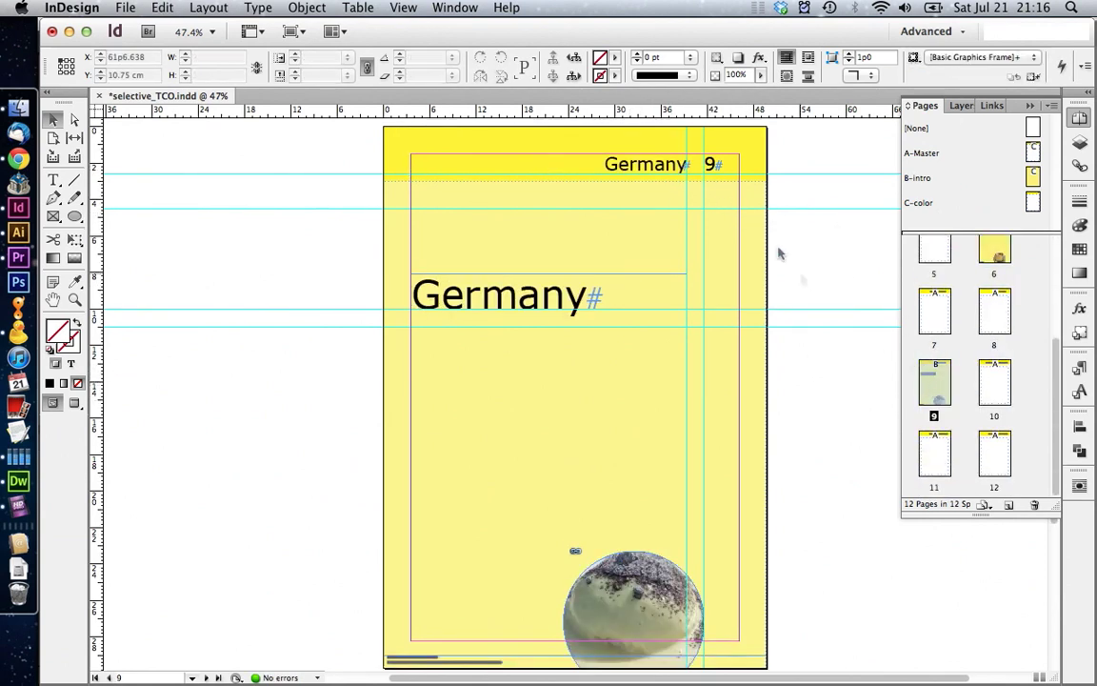
left_click(664, 170)
key("Delete")
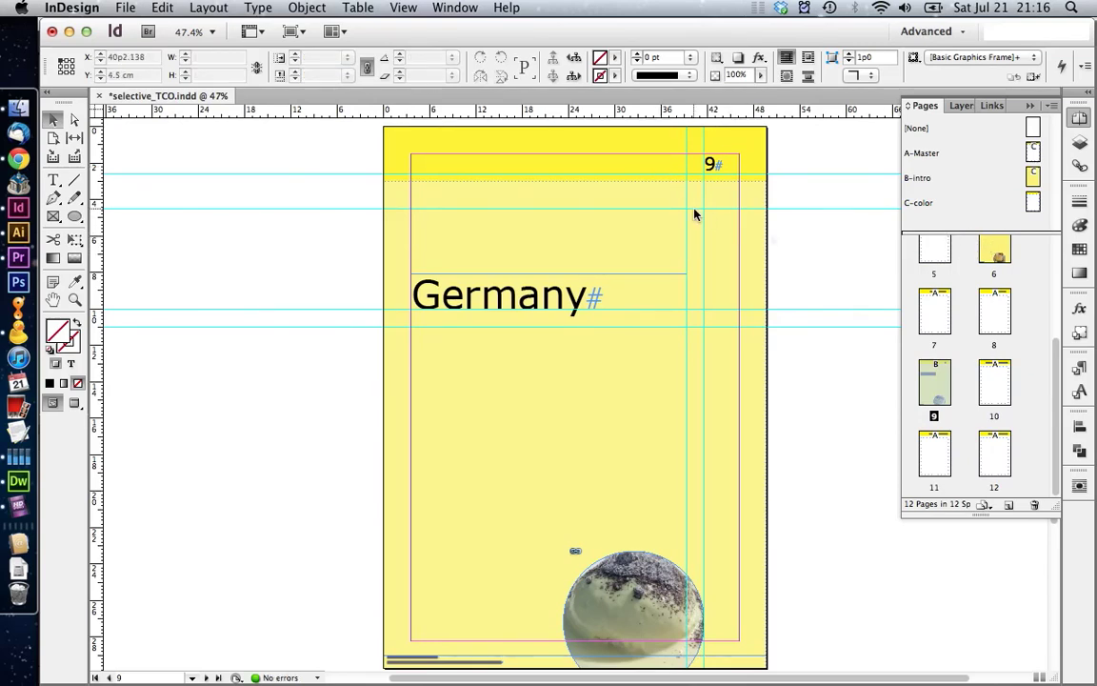
- Draw a header text frame along the top margin of the B-intro master
double_click(1036, 175)
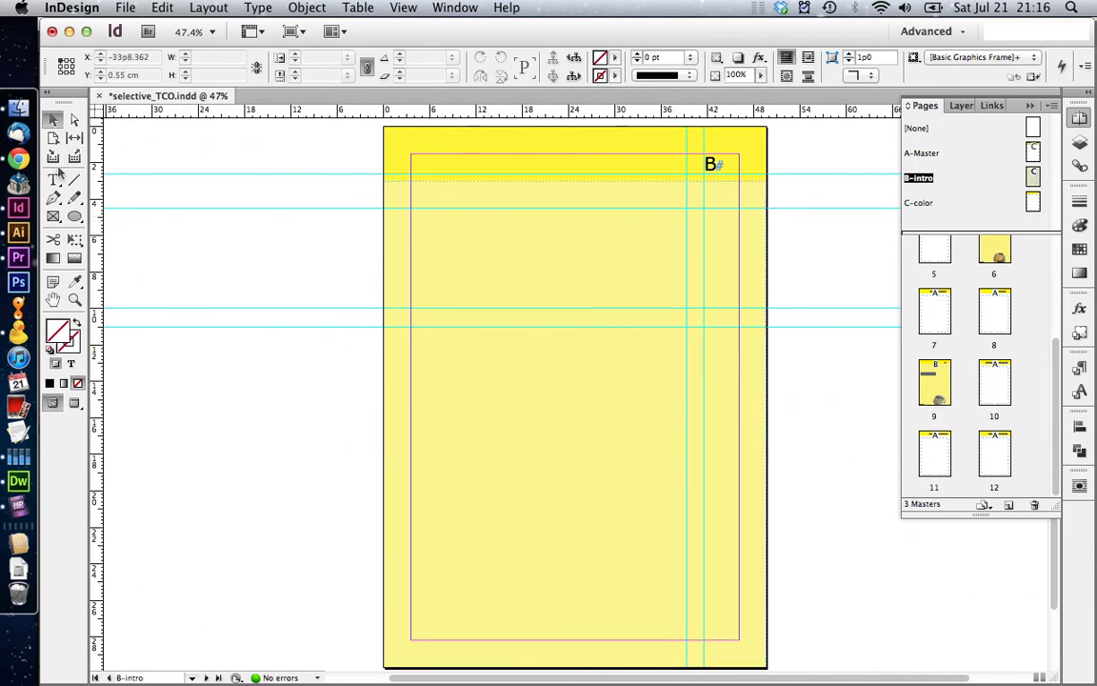
left_click(54, 179)
left_click_drag(409, 155, 687, 173)
key("Escape")
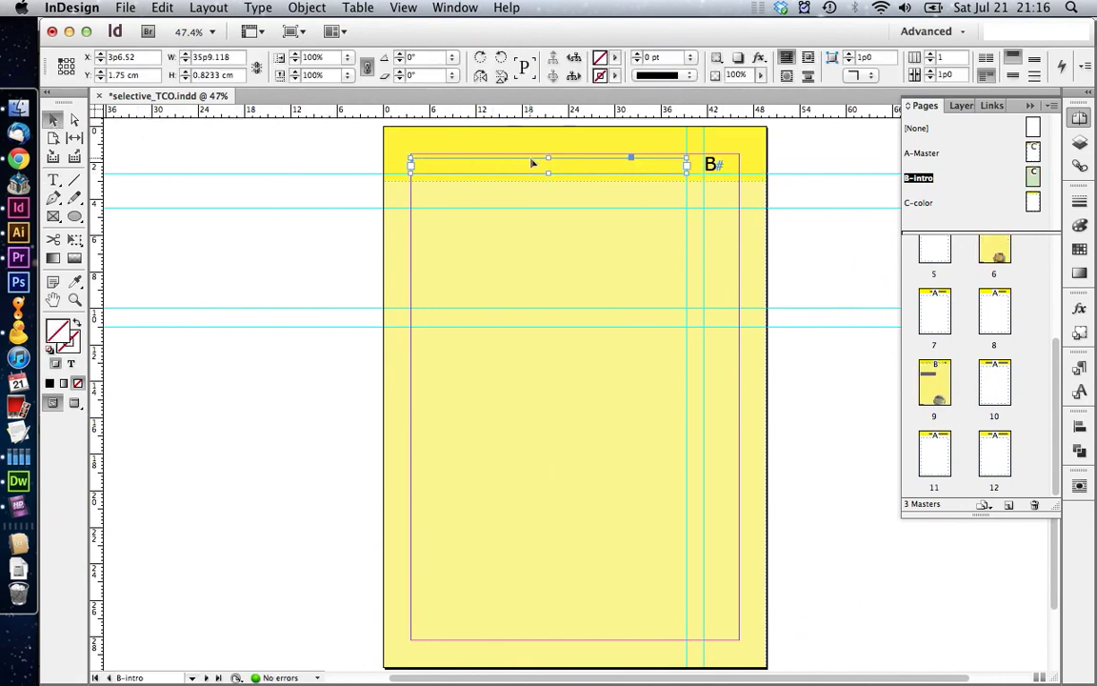
left_click_drag(547, 159, 548, 152)
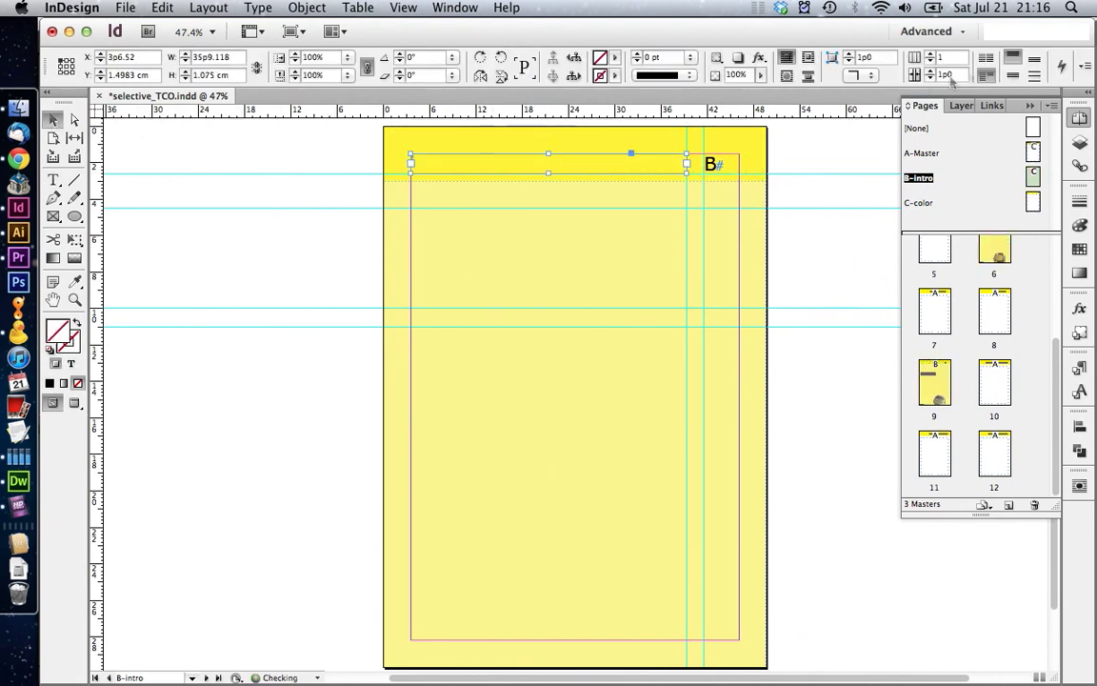
left_click(1012, 74)
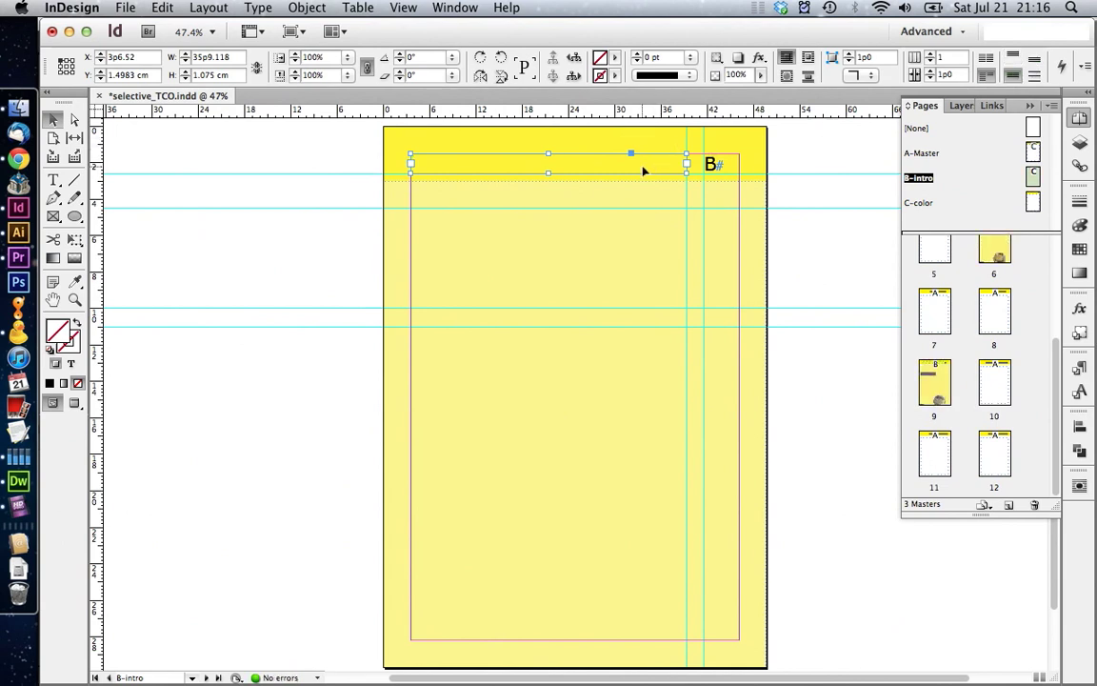
- Style the header frame with Headder, insert the Country_Name variable, and view page 2
double_click(642, 167)
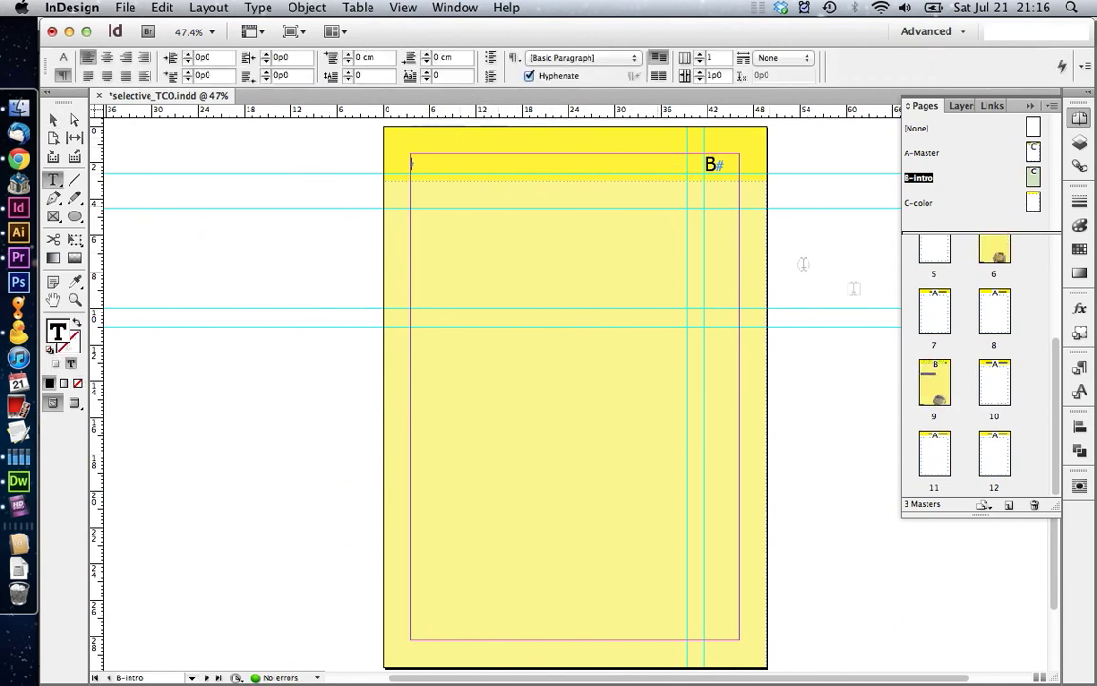
key("super+F11")
left_click(974, 409)
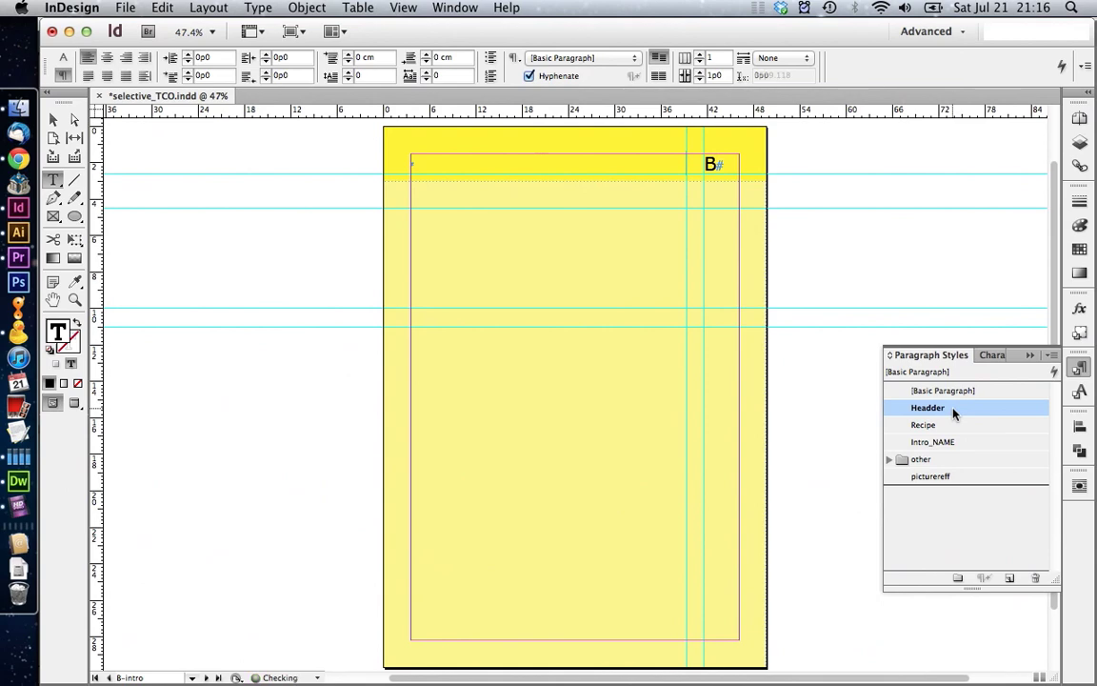
right_click(649, 168)
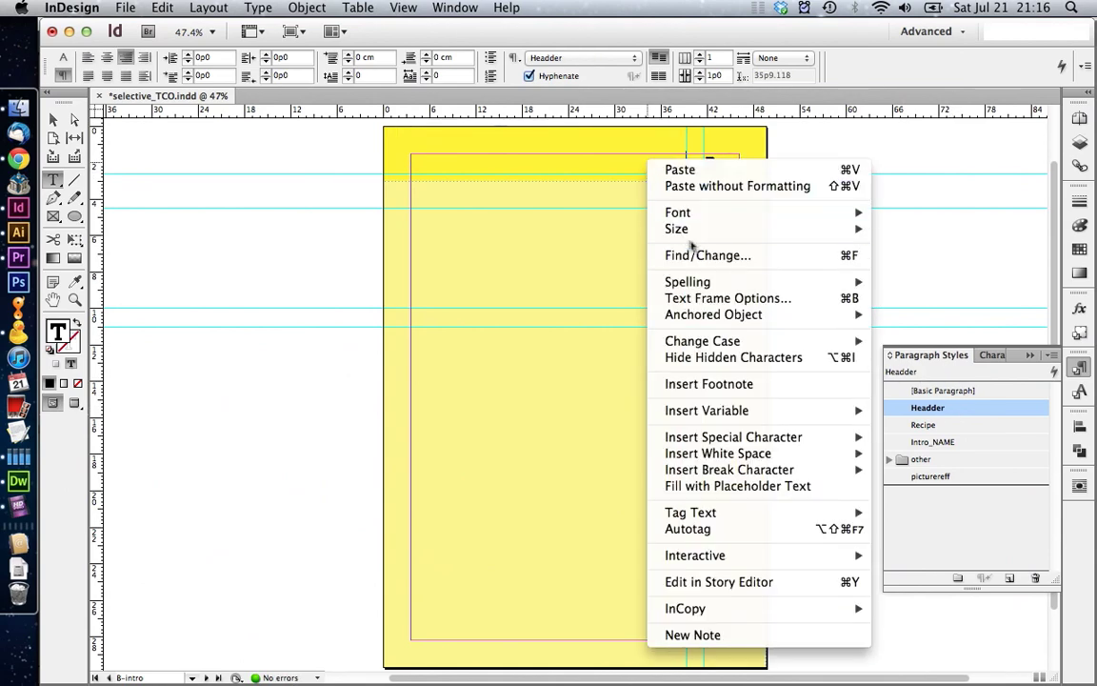
mouse_move(742, 410)
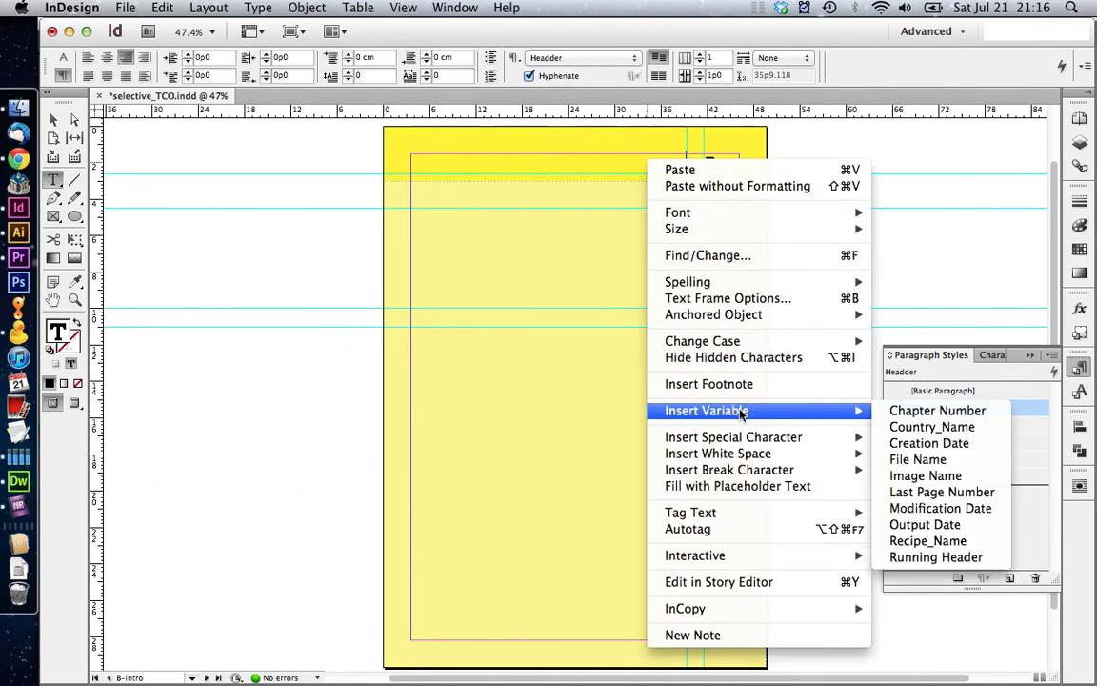
left_click(907, 427)
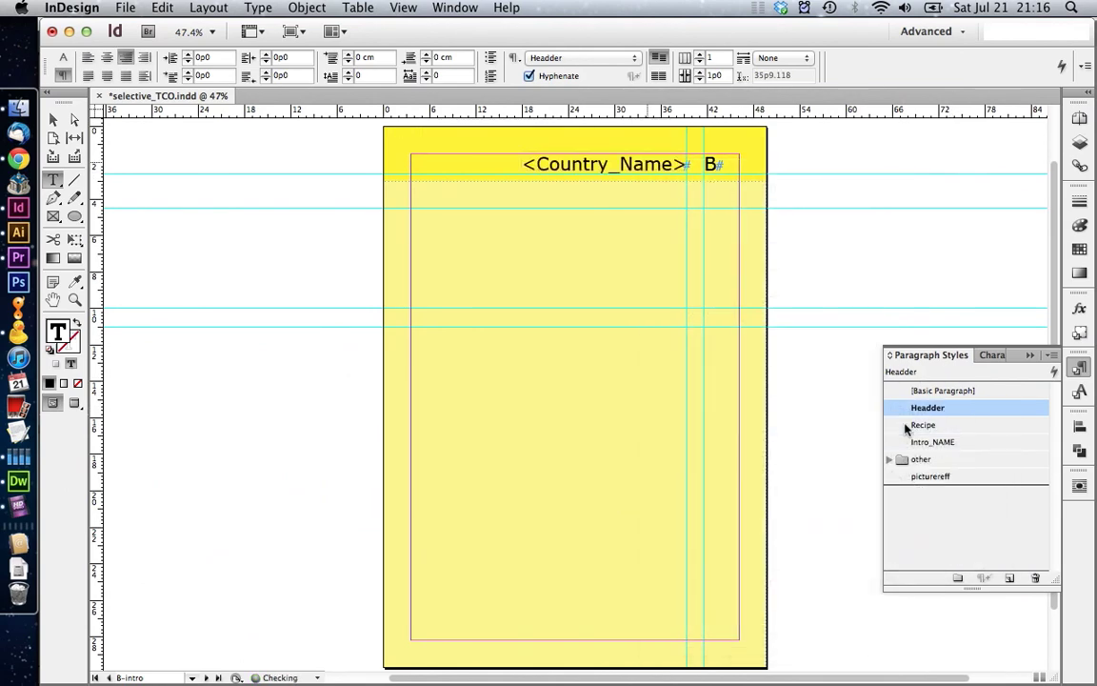
left_click(1079, 118)
double_click(995, 266)
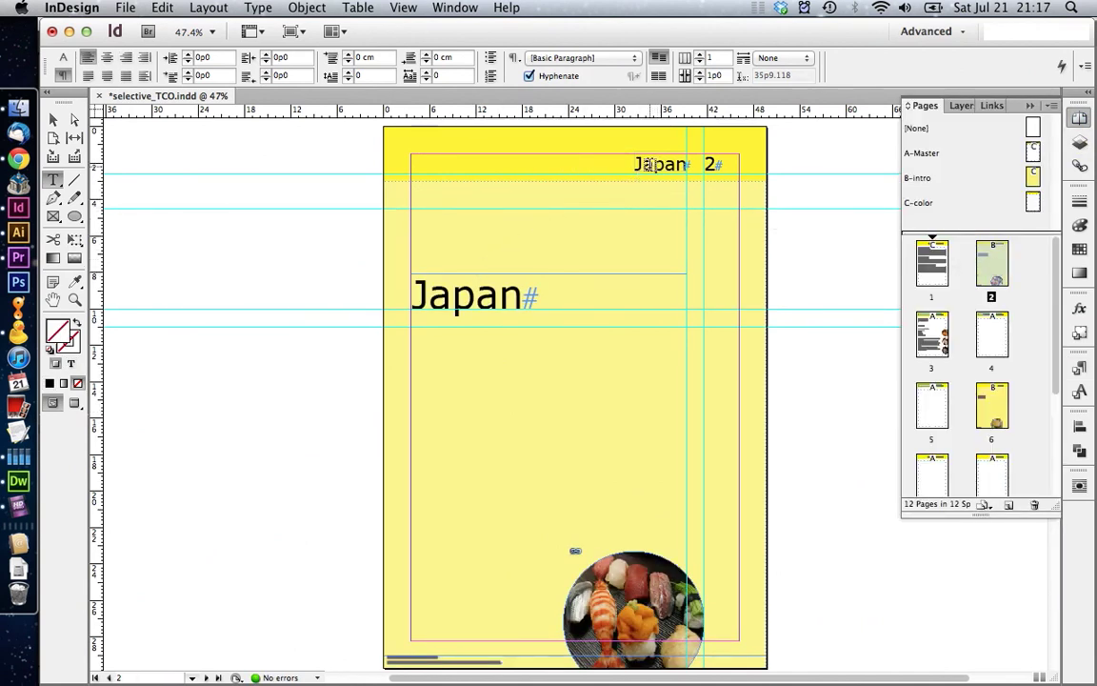
- Change page 2's intro heading from Japan to China
left_click(56, 119)
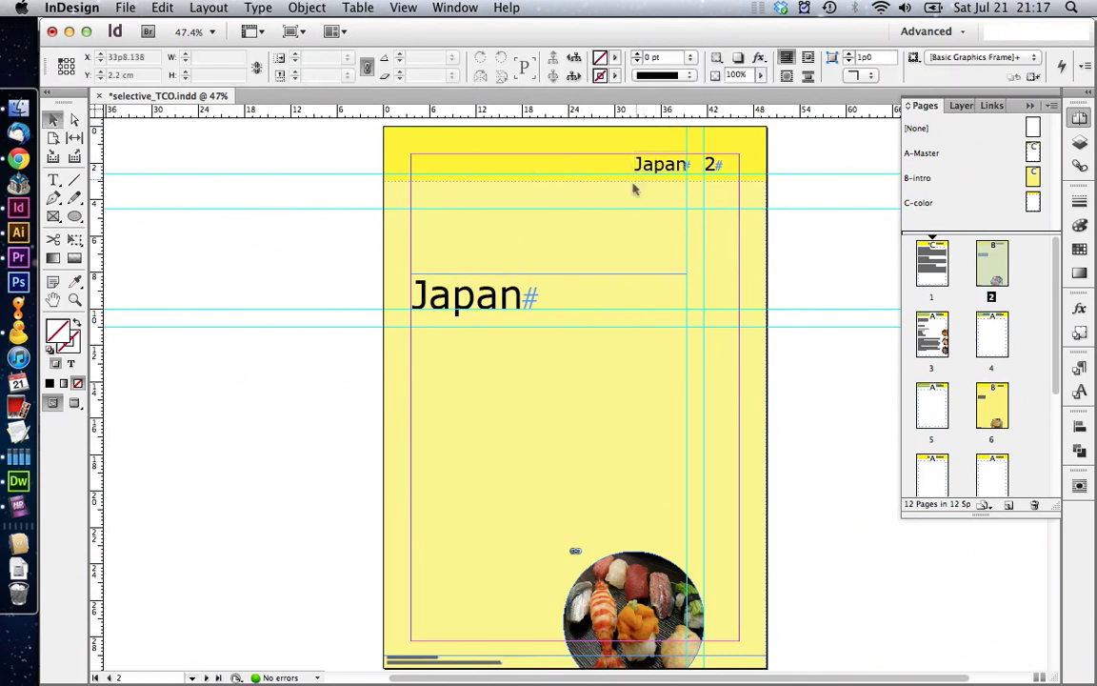
double_click(561, 290)
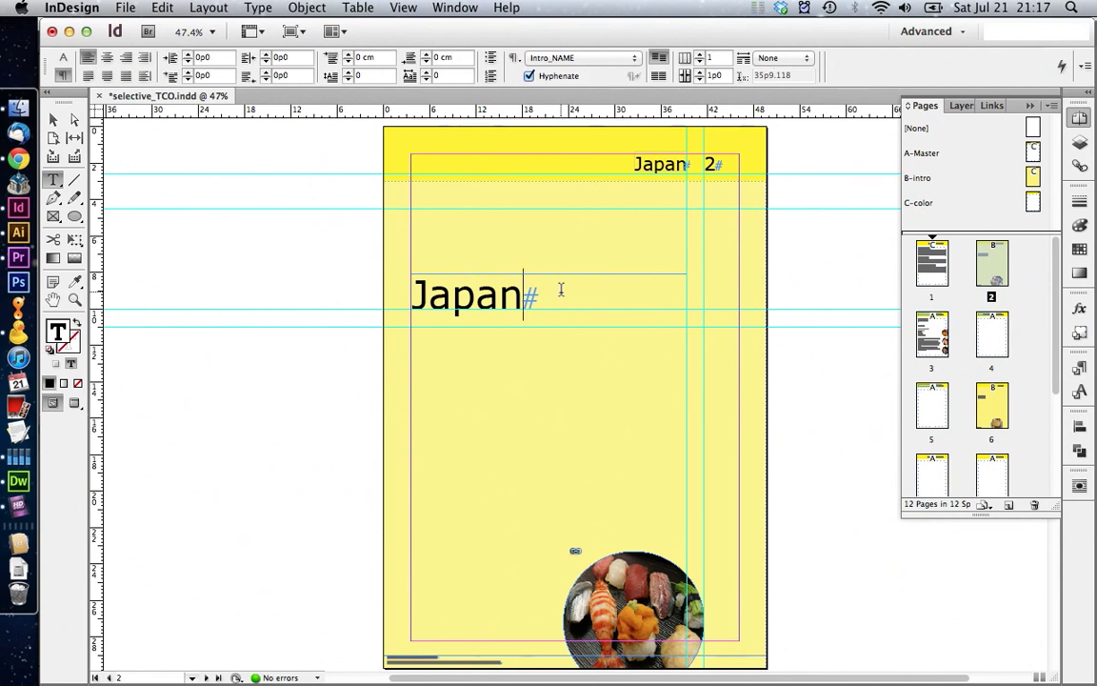
double_click(503, 296)
type("China")
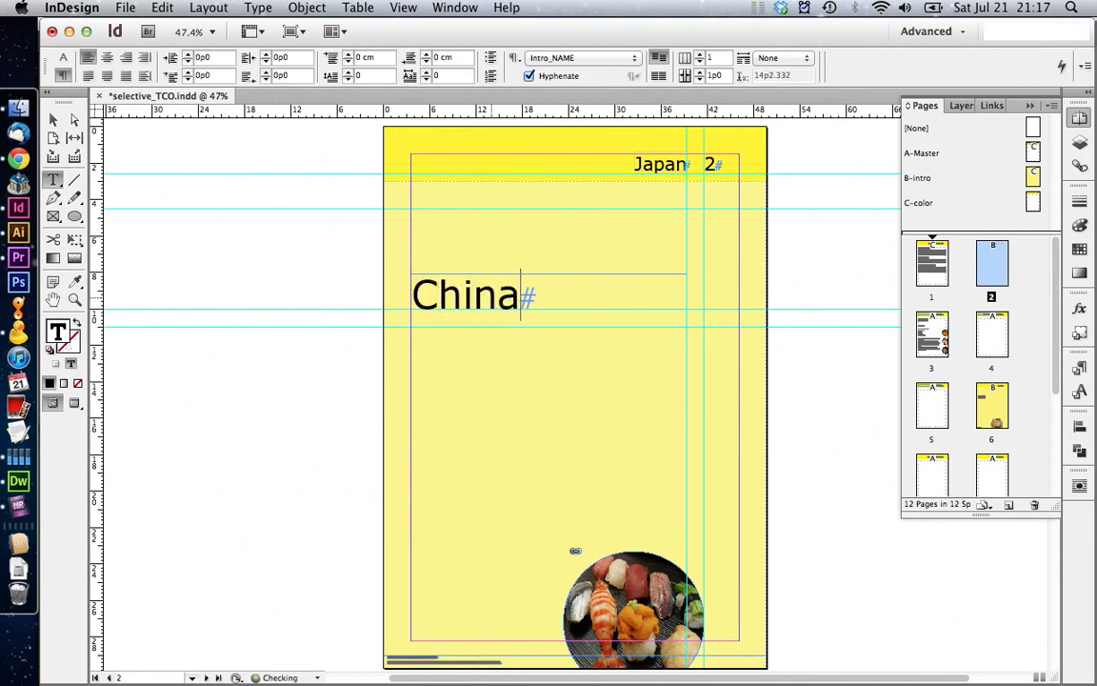
key("Escape")
left_click(648, 221)
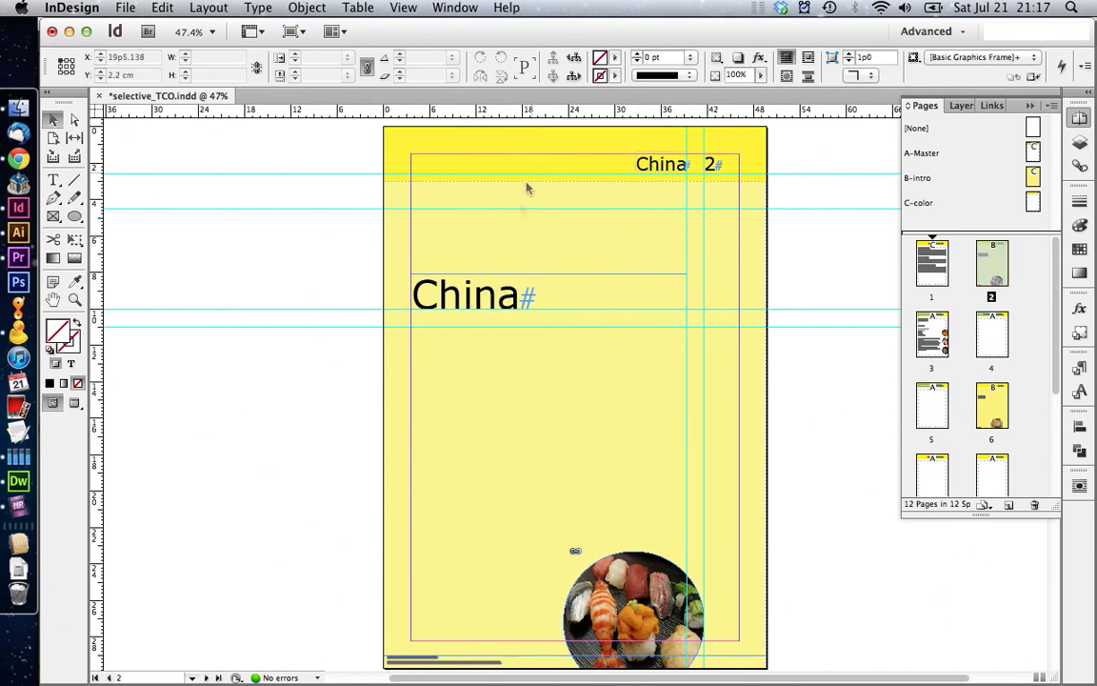
- Check headers on pages 3–5, reapply B-intro to page 2, and enter page 1's contents frame
double_click(931, 328)
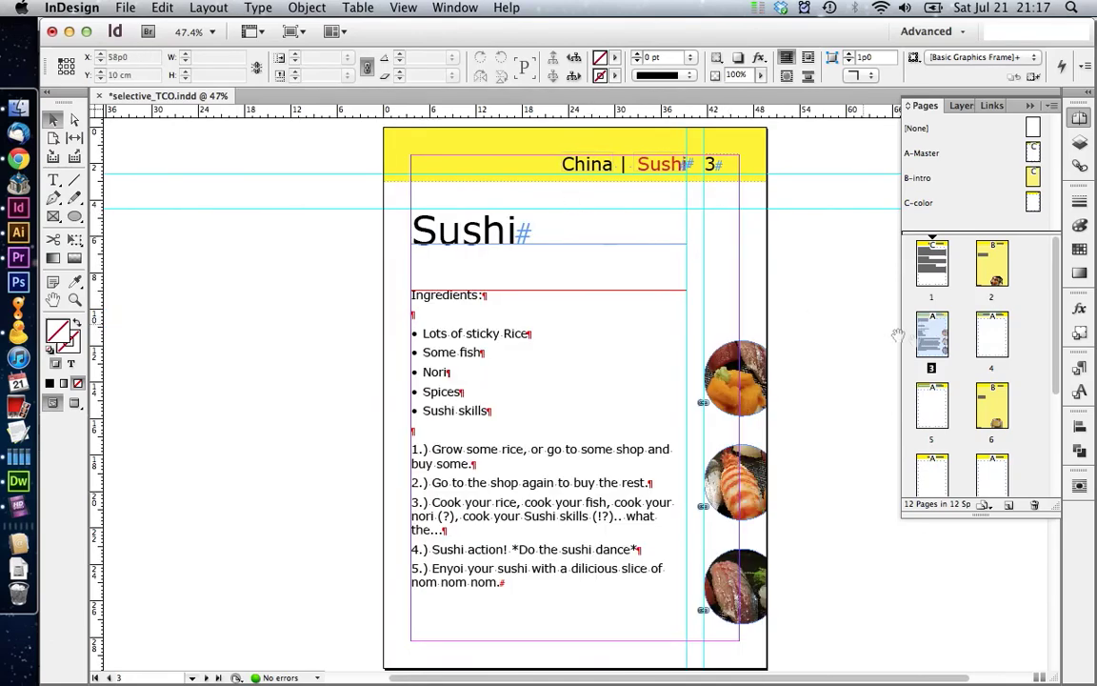
double_click(987, 337)
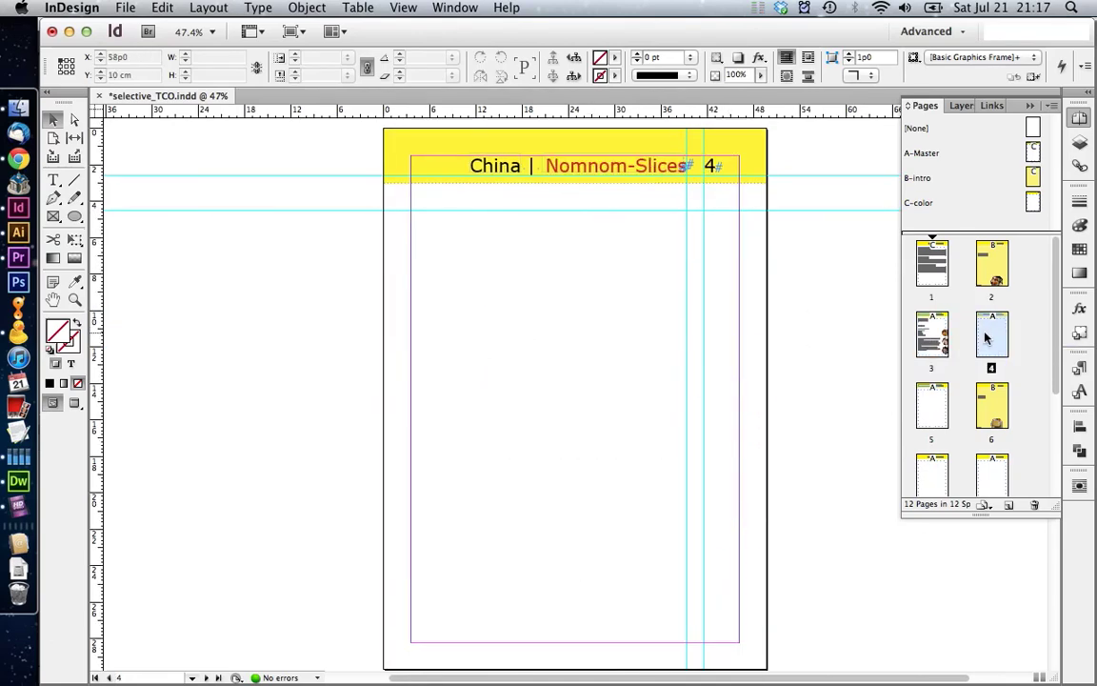
double_click(943, 403)
double_click(991, 272)
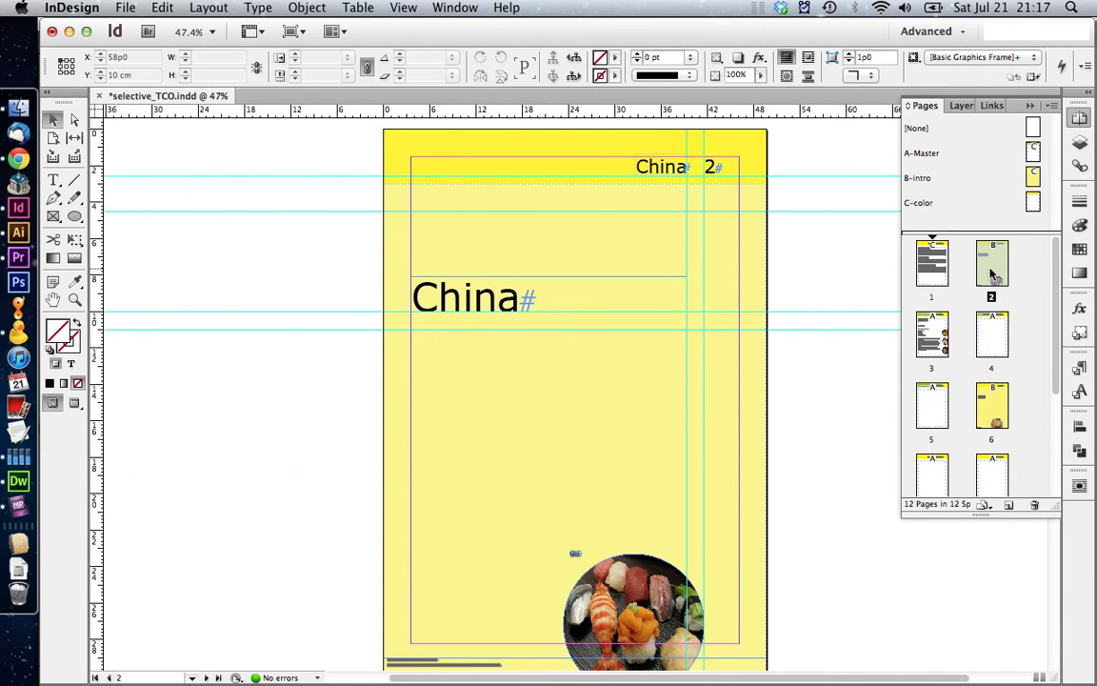
left_click_drag(974, 269, 985, 278)
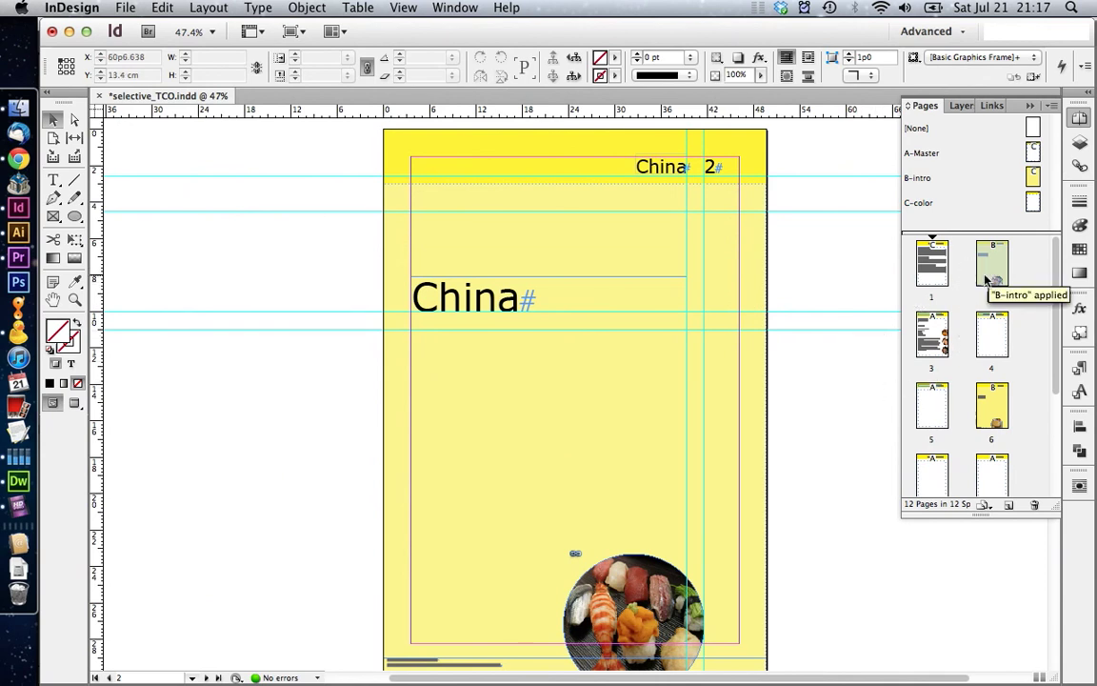
double_click(935, 267)
double_click(518, 272)
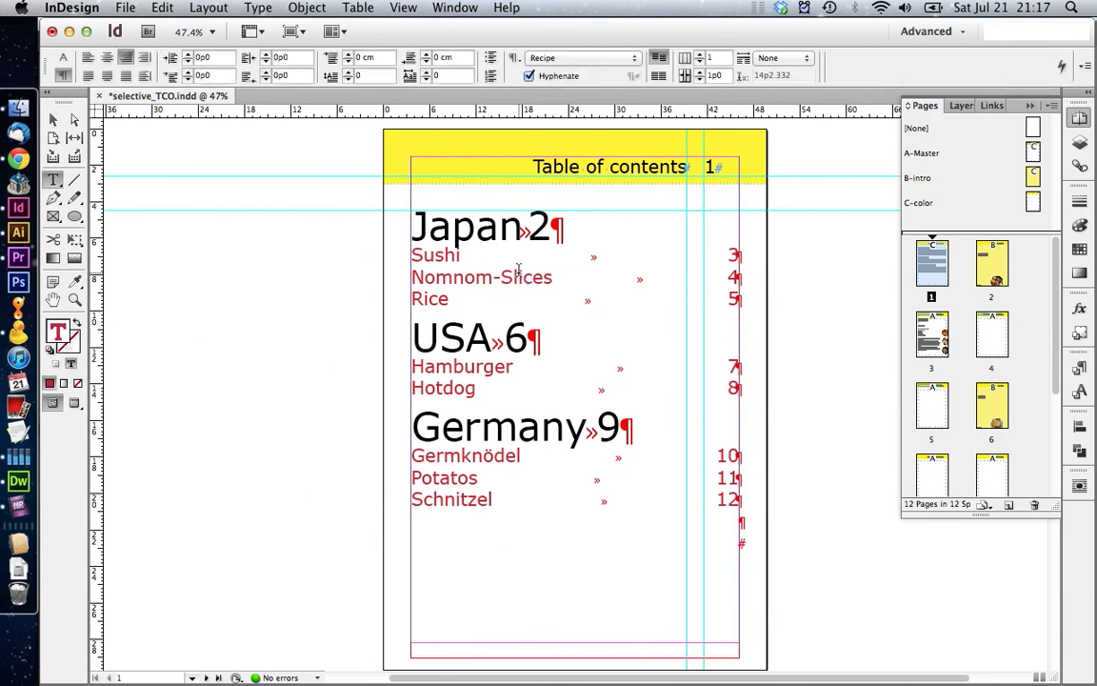
- Update the table of contents so China 2 replaces Japan 2, then inspect the Nomnom-Slices entry
left_click(202, 10)
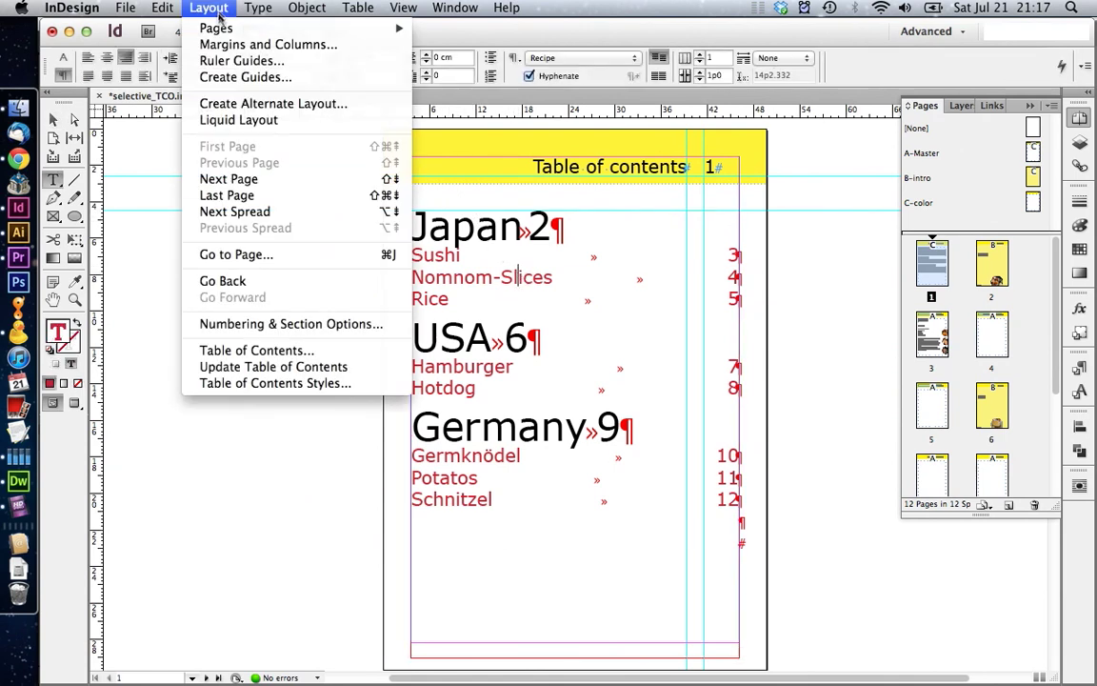
left_click(246, 366)
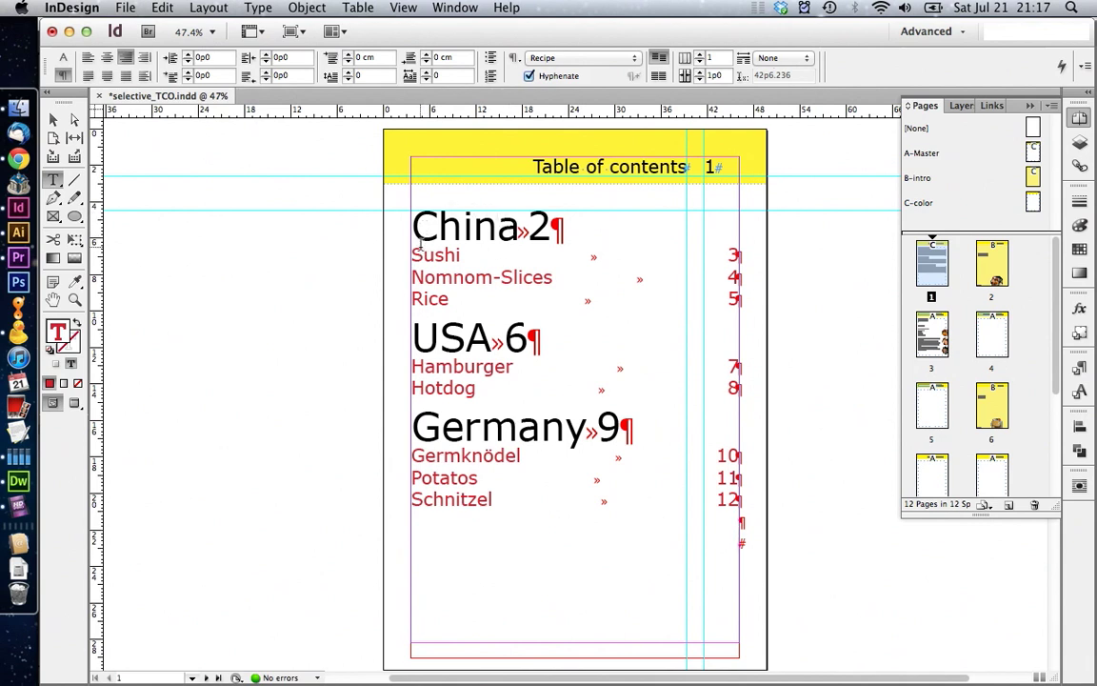
left_click(500, 277)
left_click_drag(552, 277, 480, 283)
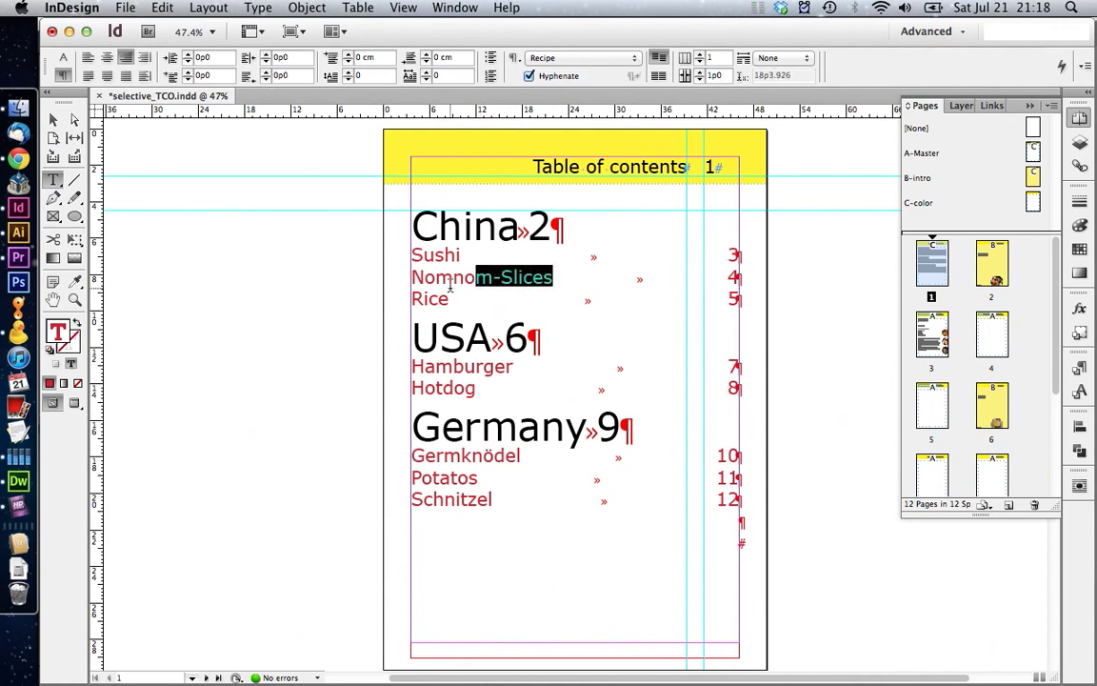
left_click(451, 283)
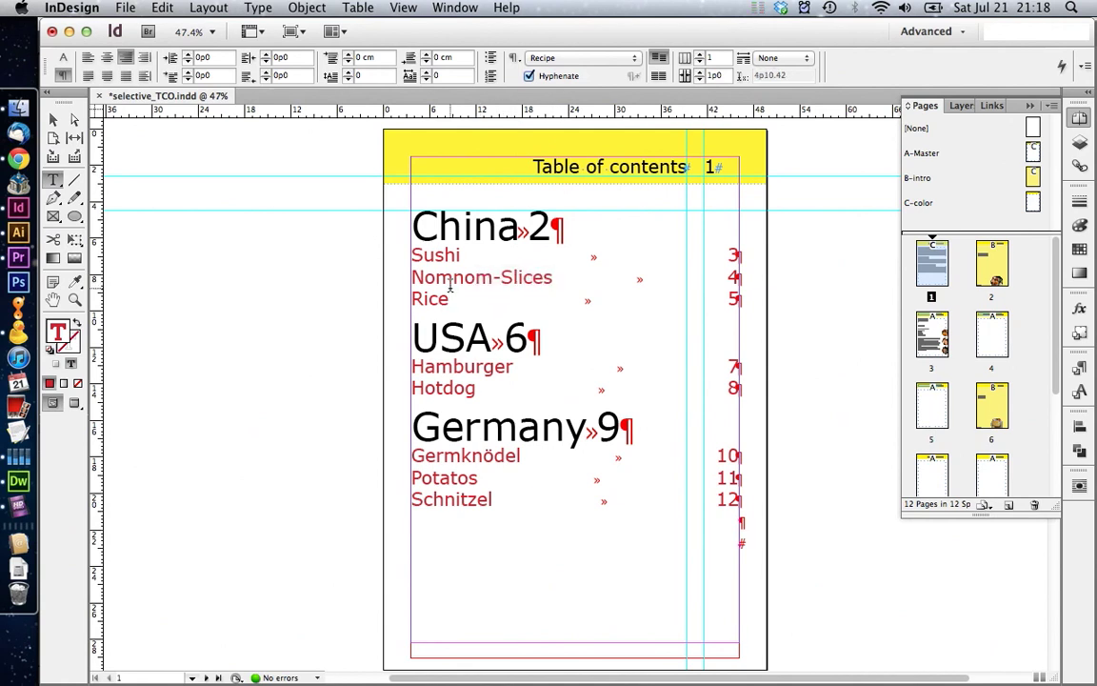